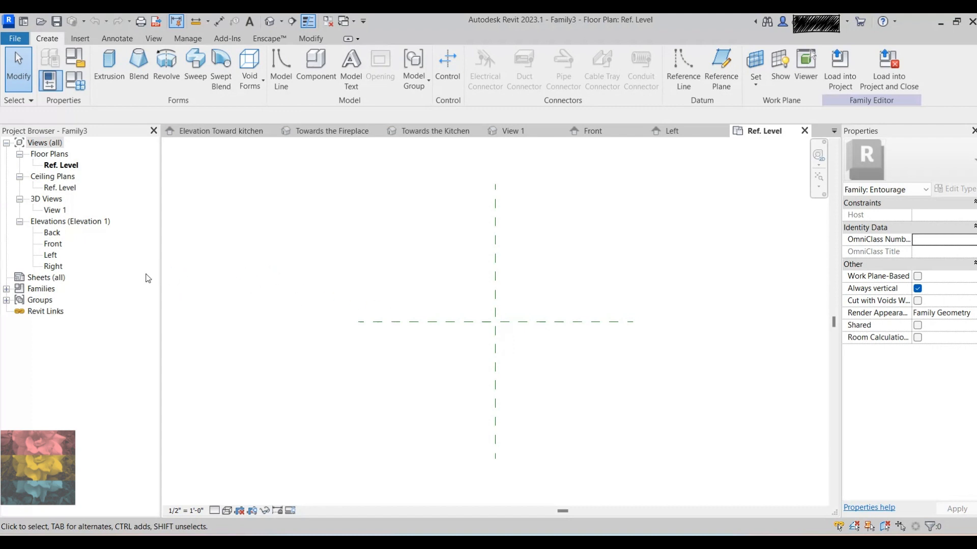
Open the Front elevation and import the image Dessert Glass.png from the Families folder inside Product Images
double_click(53, 244)
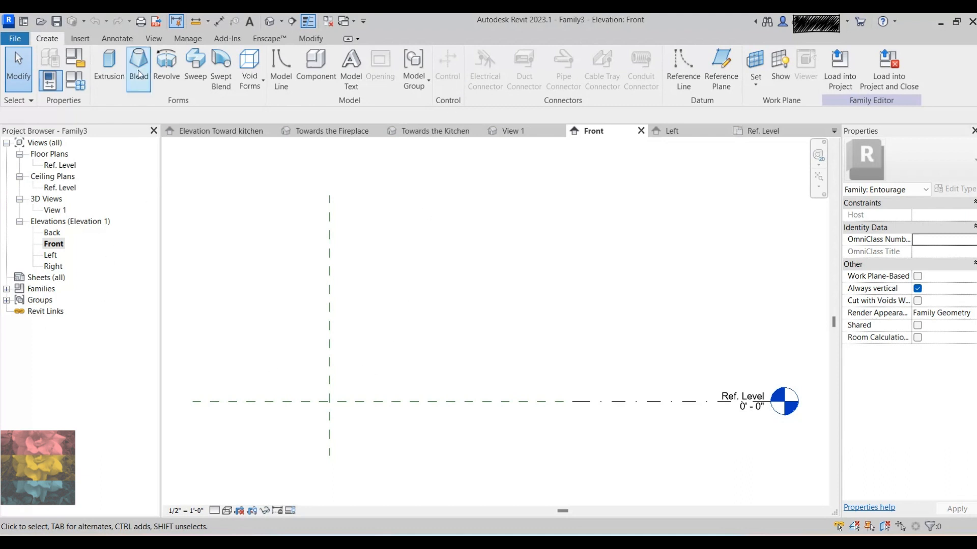
click(85, 39)
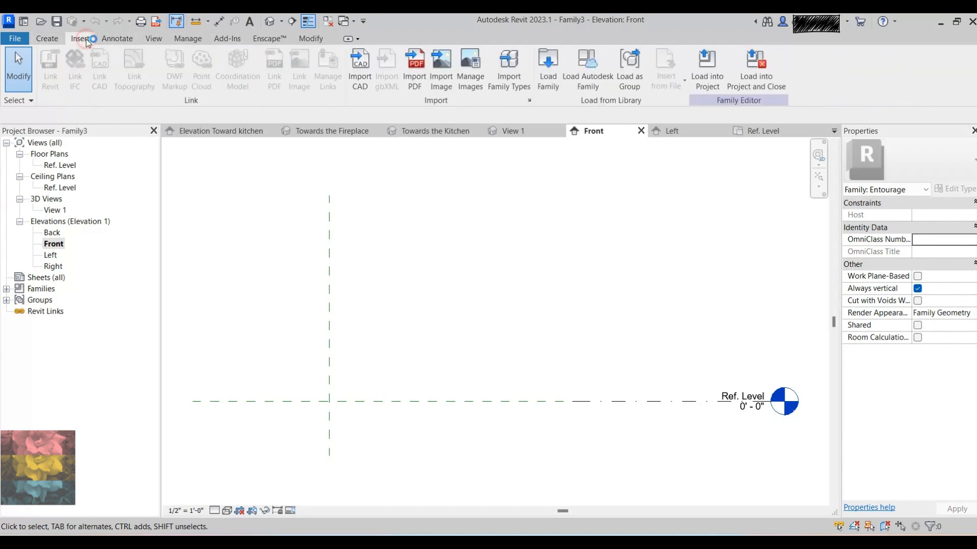
click(452, 71)
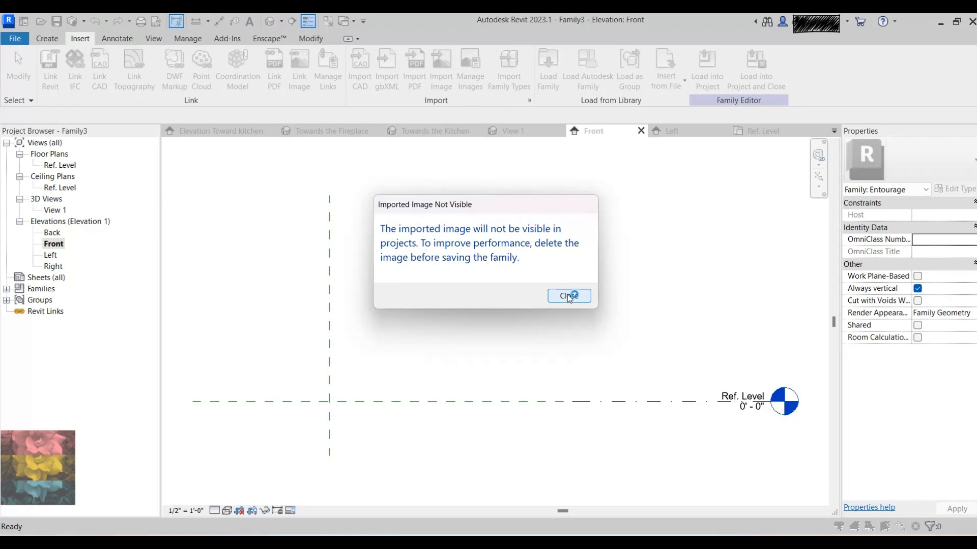
click(568, 297)
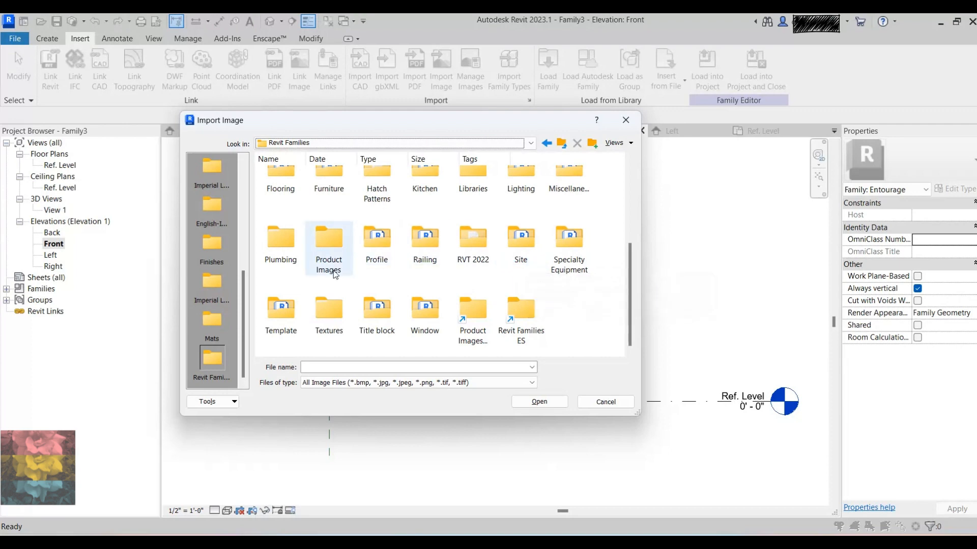
double_click(328, 244)
click(425, 187)
click(534, 401)
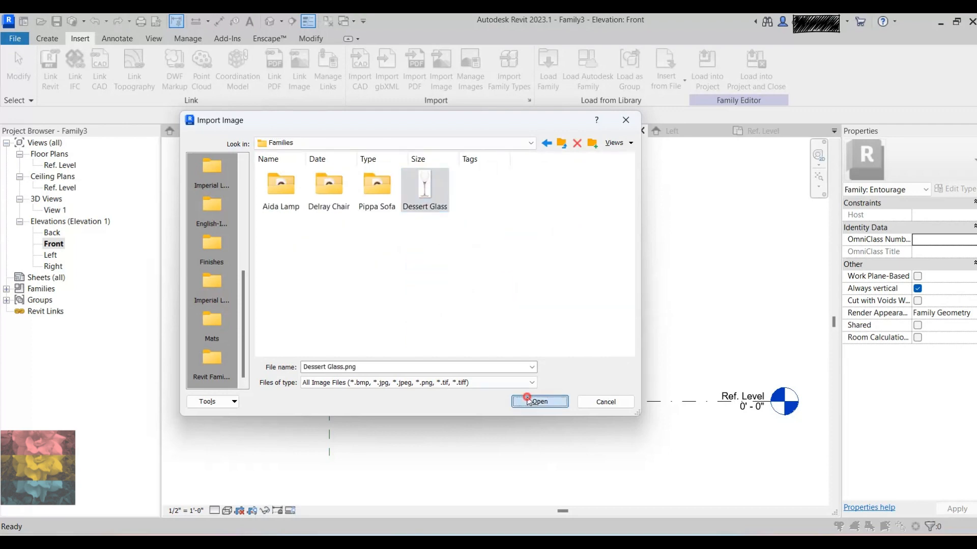
Place the glass image roughly centred on the vertical reference plane, with its lower edge on the Ref. Level line
scroll(458, 350, down, 4)
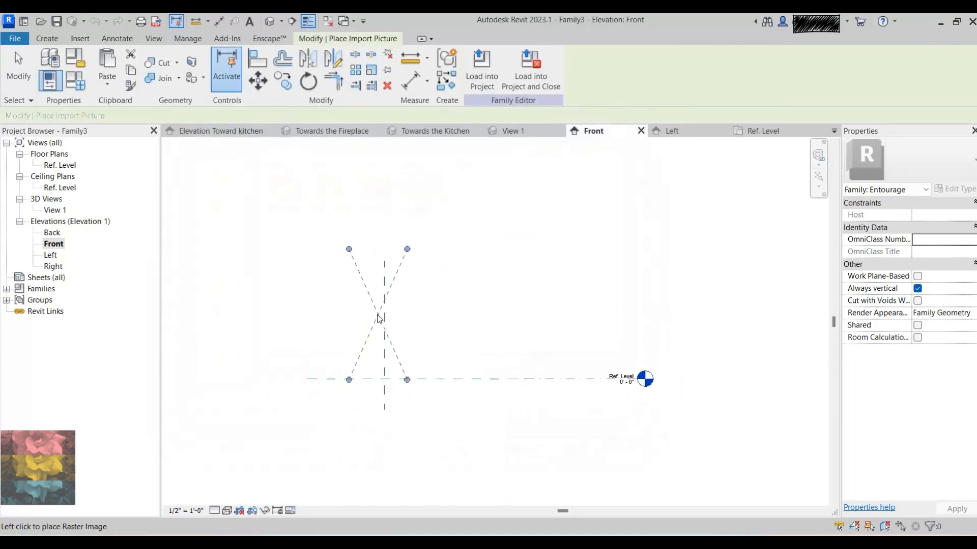
scroll(377, 316, up, 3)
scroll(385, 314, up, 1)
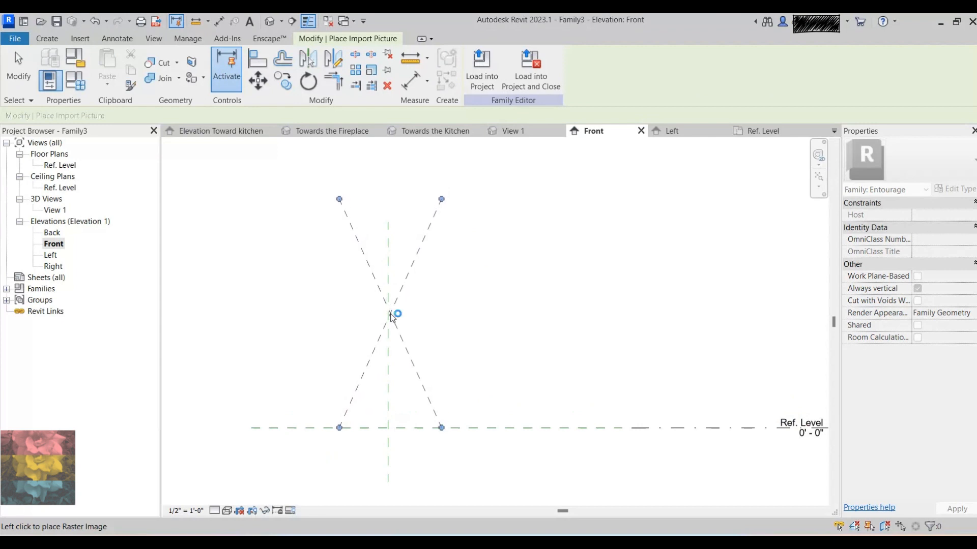
click(390, 314)
click(513, 368)
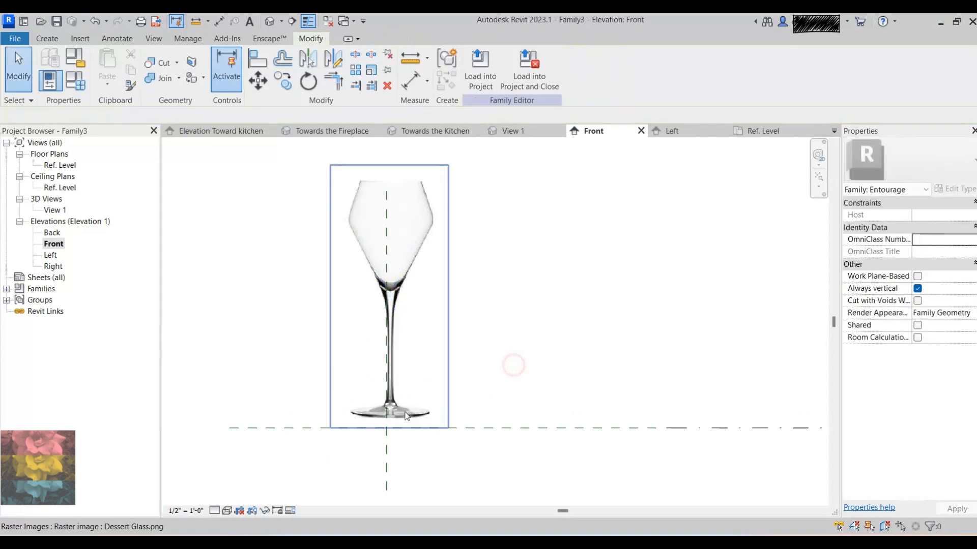
Move the glass image from the bottom centre of its foot to the intersection of the reference planes
scroll(396, 415, up, 2)
scroll(396, 415, up, 1)
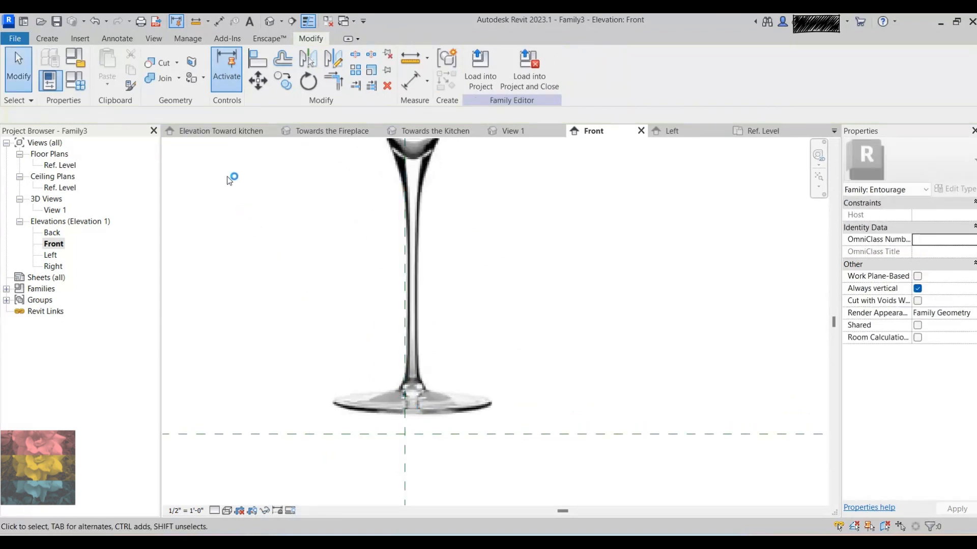
click(413, 407)
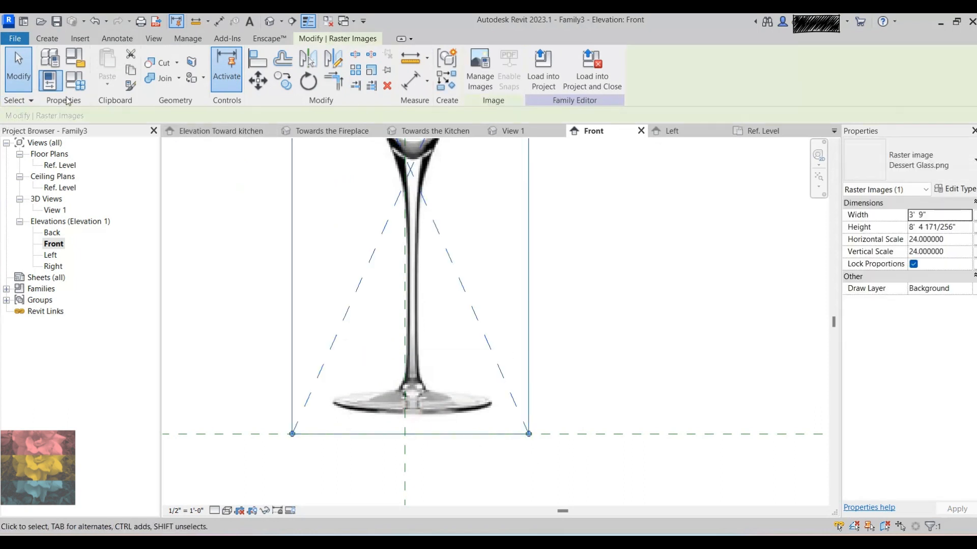
click(258, 81)
scroll(429, 402, up, 3)
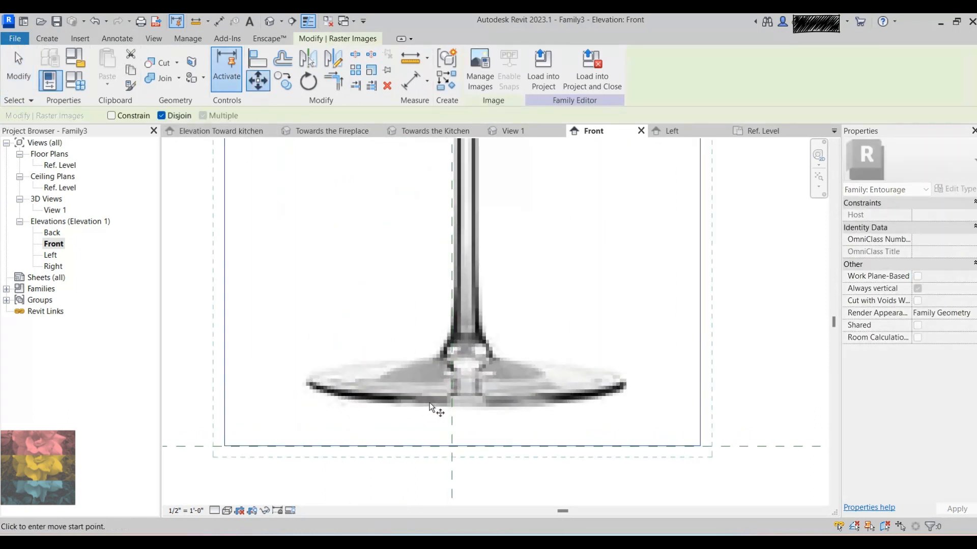
click(473, 405)
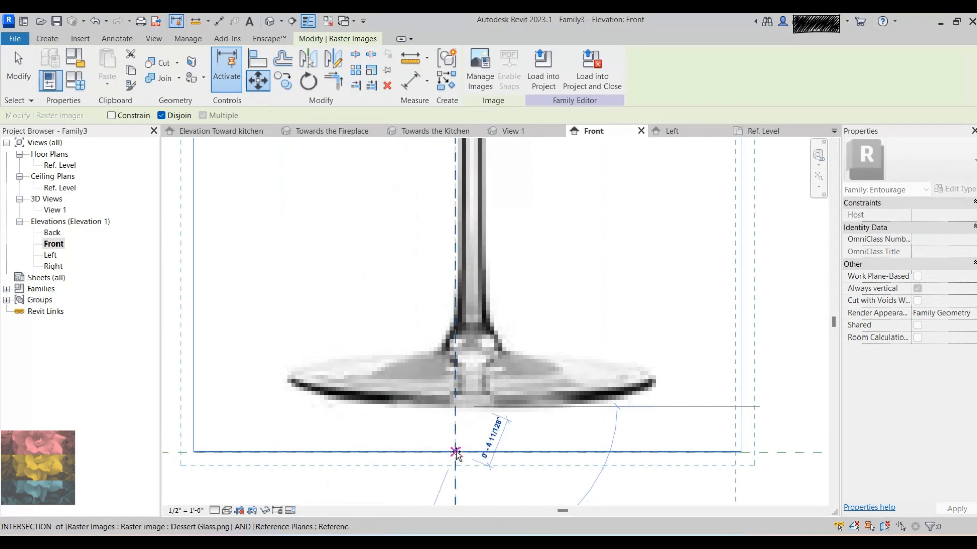
click(456, 452)
scroll(388, 463, down, 2)
scroll(388, 464, down, 2)
scroll(388, 458, up, 1)
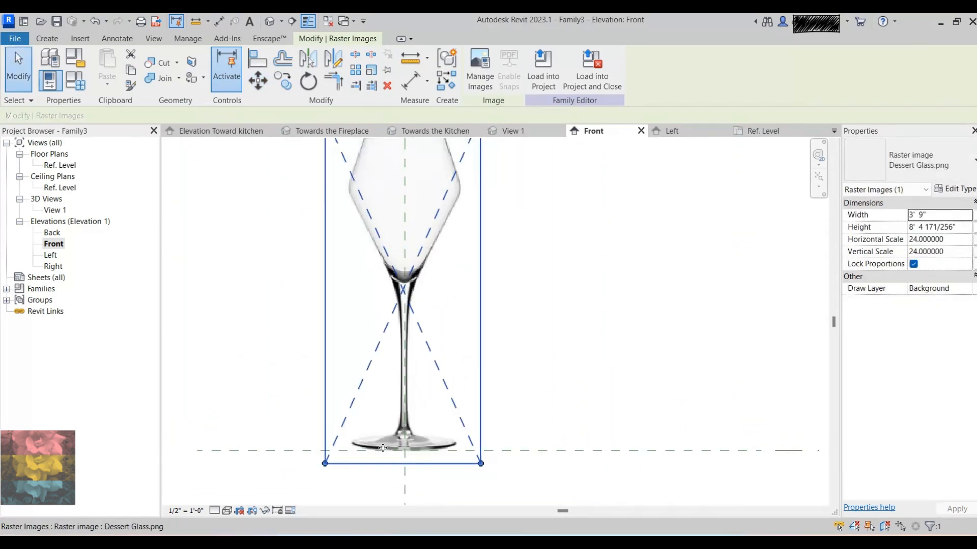
click(593, 388)
Shift the glass image about 1/4" sideways to centre the stem on the vertical reference plane
scroll(406, 473, up, 5)
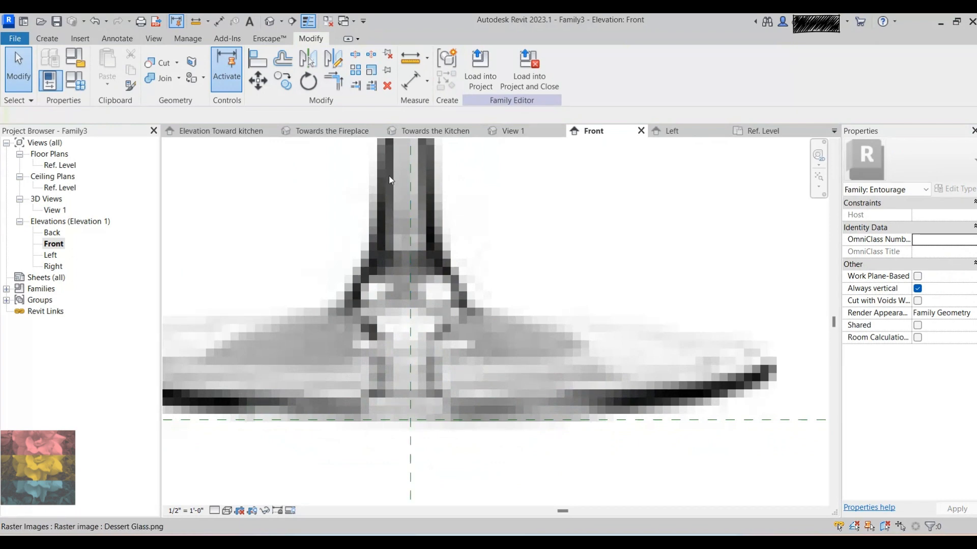
click(454, 353)
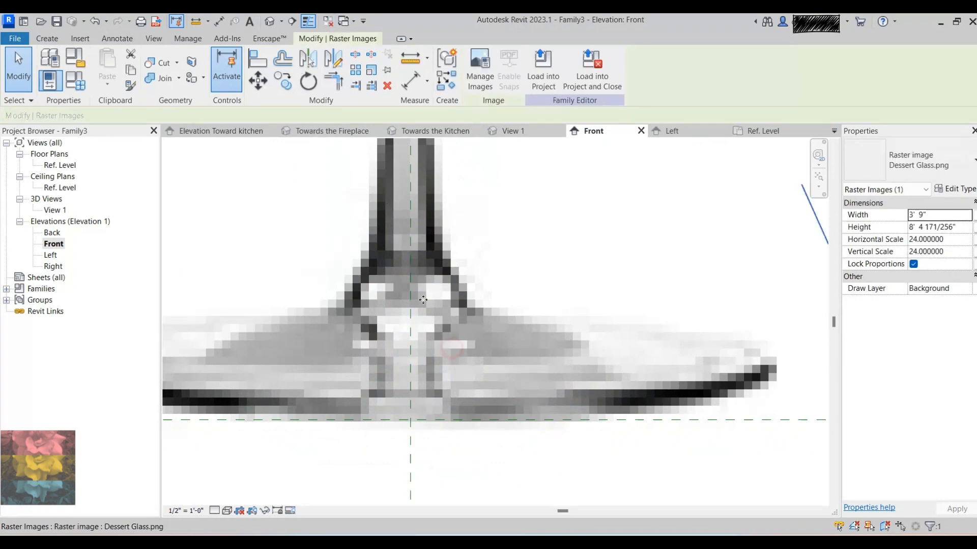
click(263, 85)
scroll(407, 425, up, 2)
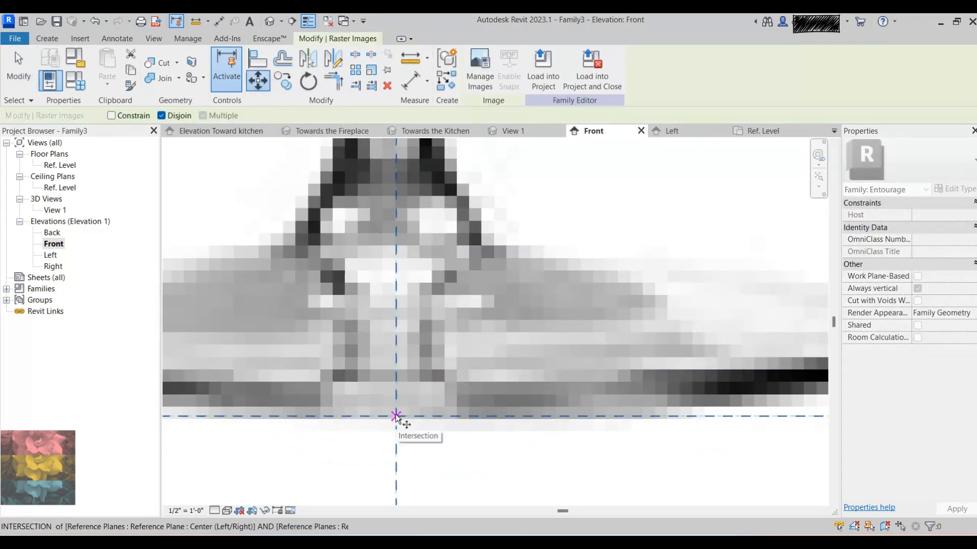
click(396, 416)
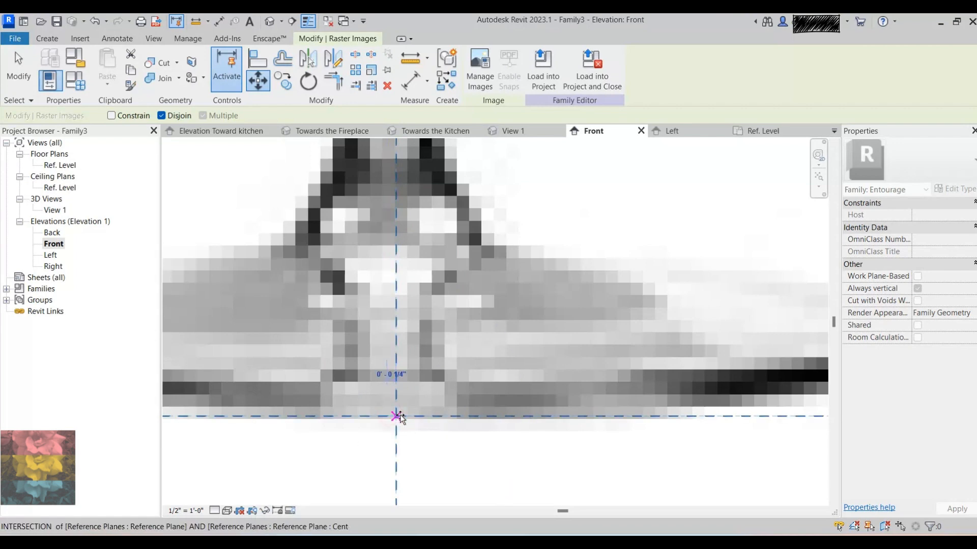
click(399, 415)
scroll(399, 415, down, 4)
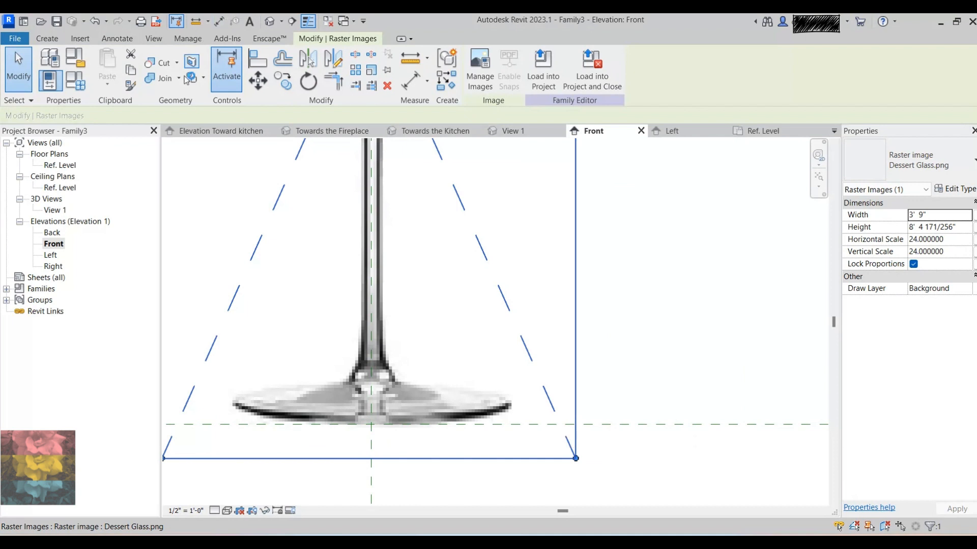
Move the glass image straight down until the outer tip of the foot's rim sits on the Ref. Level line
click(259, 82)
scroll(510, 411, up, 4)
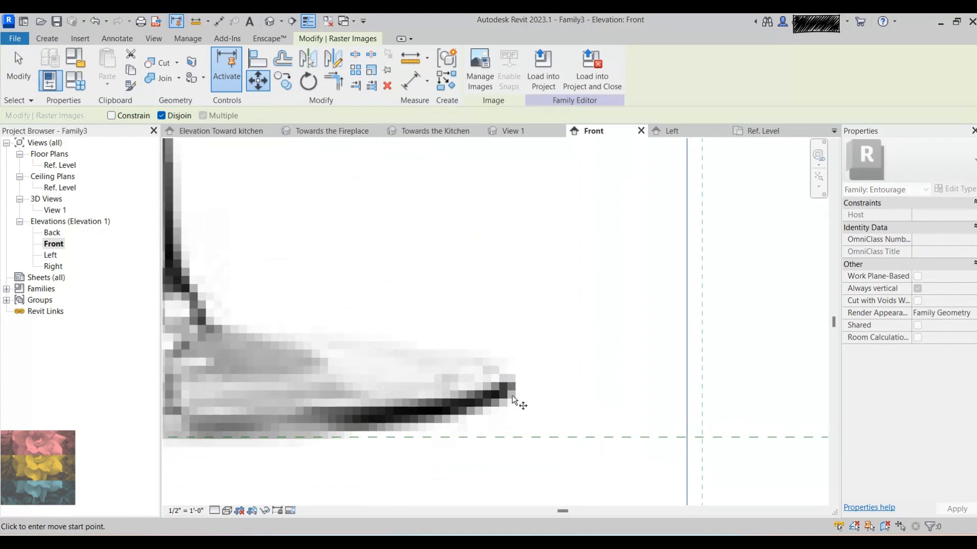
click(511, 395)
click(511, 436)
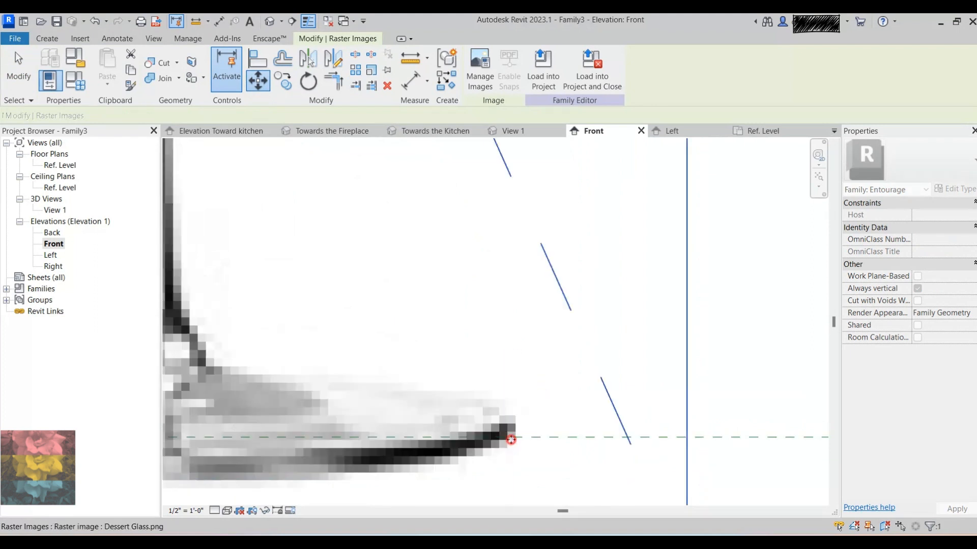
scroll(641, 406, down, 2)
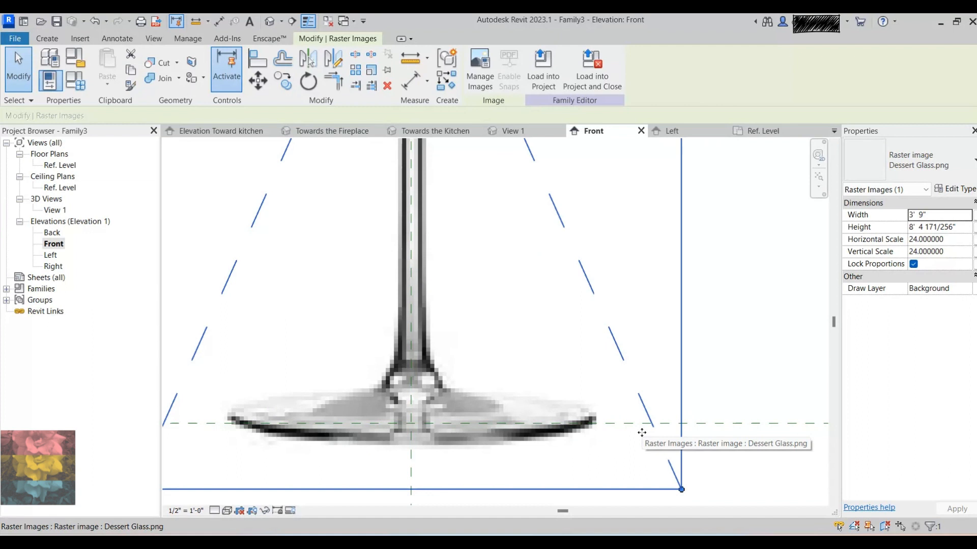
scroll(642, 432, down, 4)
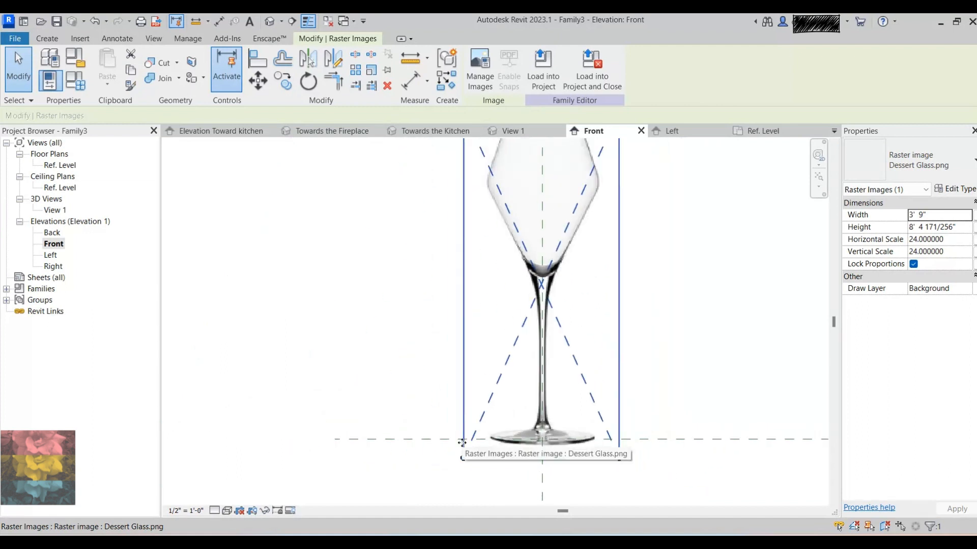
scroll(227, 420, down, 2)
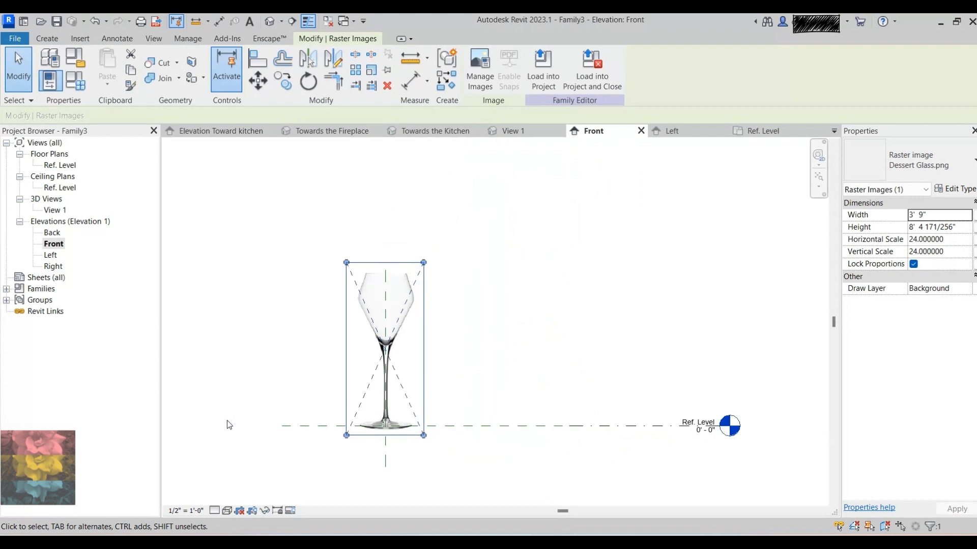
scroll(387, 414, up, 1)
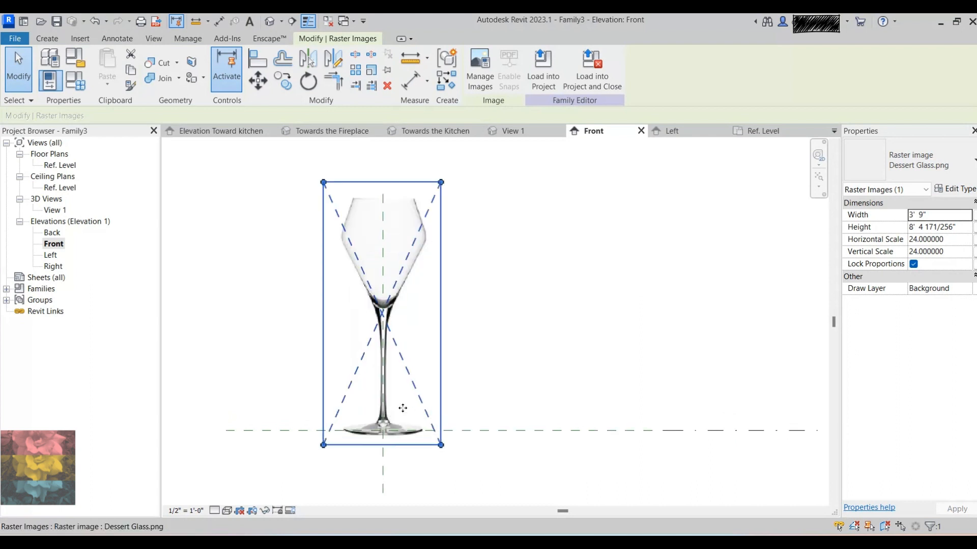
scroll(346, 402, up, 2)
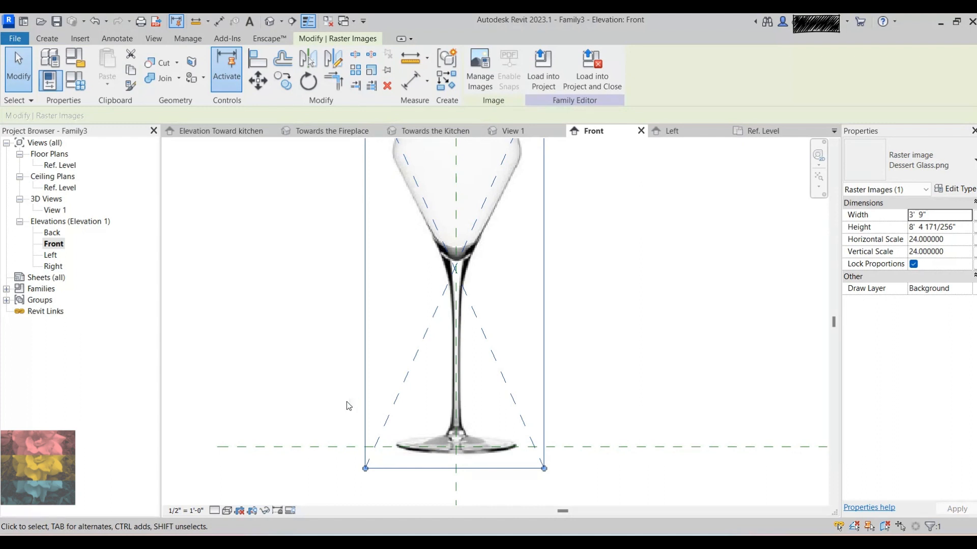
Start a symbolic line with Reference Plane : Center (Front/Back) as the work plane
click(115, 40)
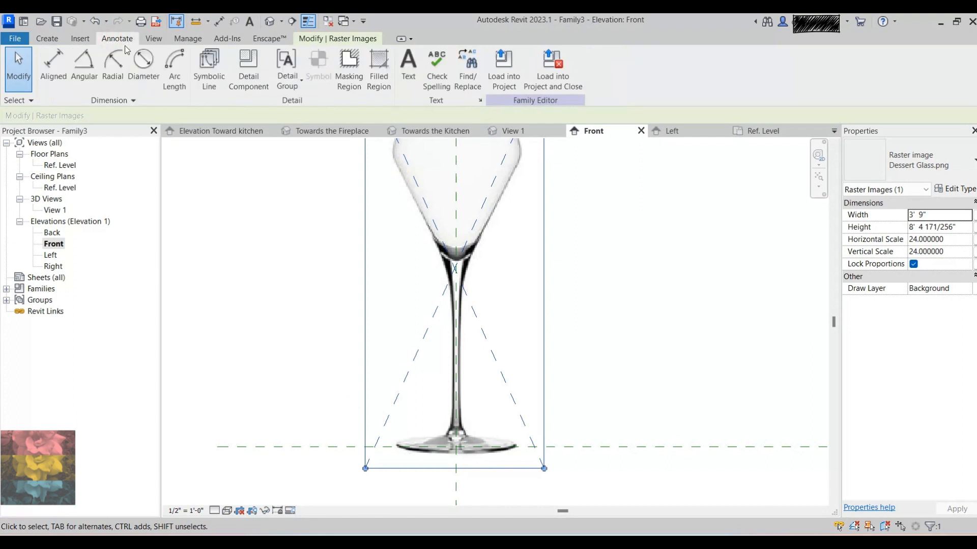
click(219, 68)
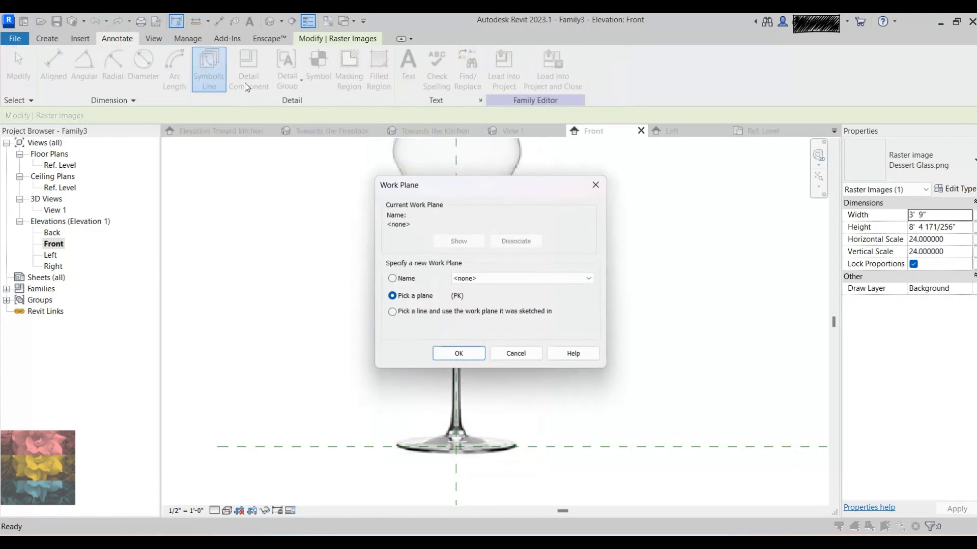
click(479, 279)
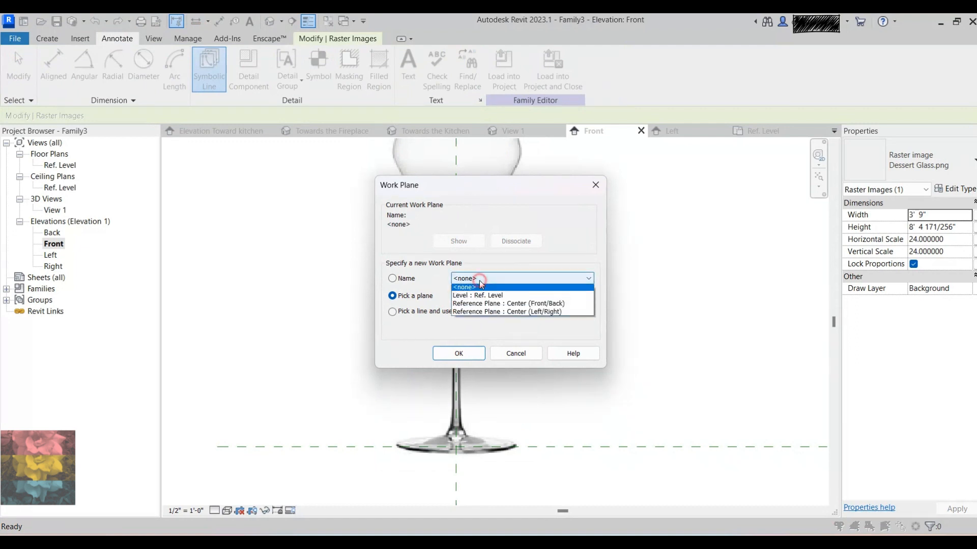
click(477, 306)
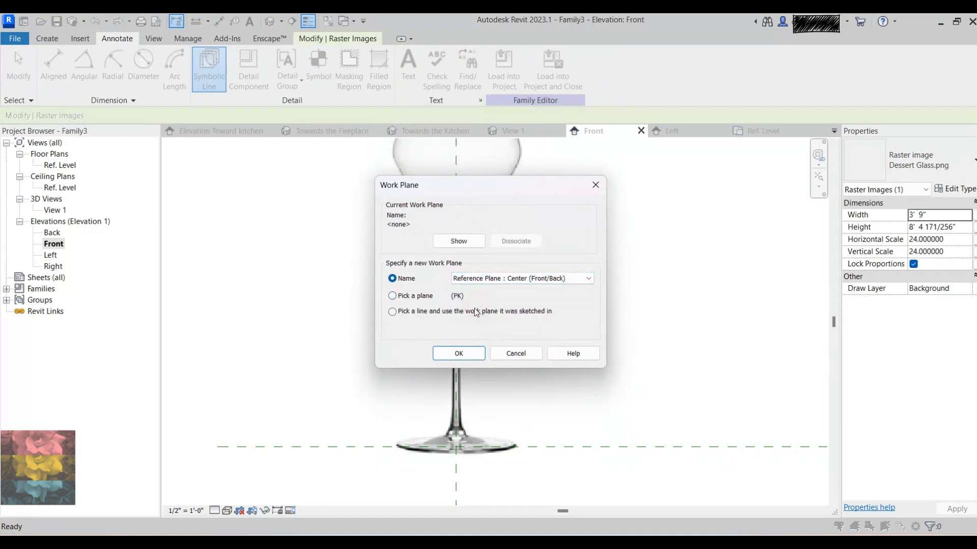
click(464, 352)
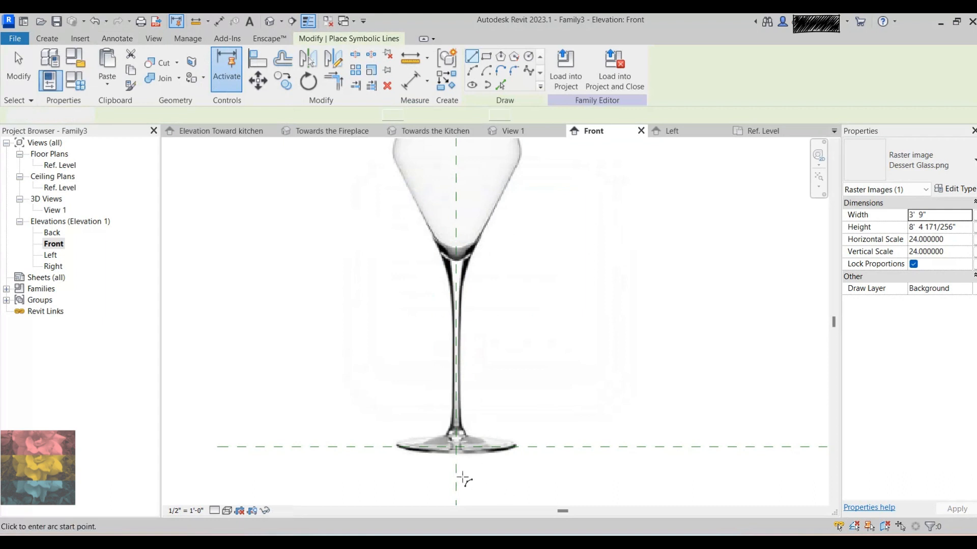
Draw a 9.1" vertical symbolic line upward from the reference plane intersection along the glass stem
scroll(461, 448, up, 8)
click(461, 424)
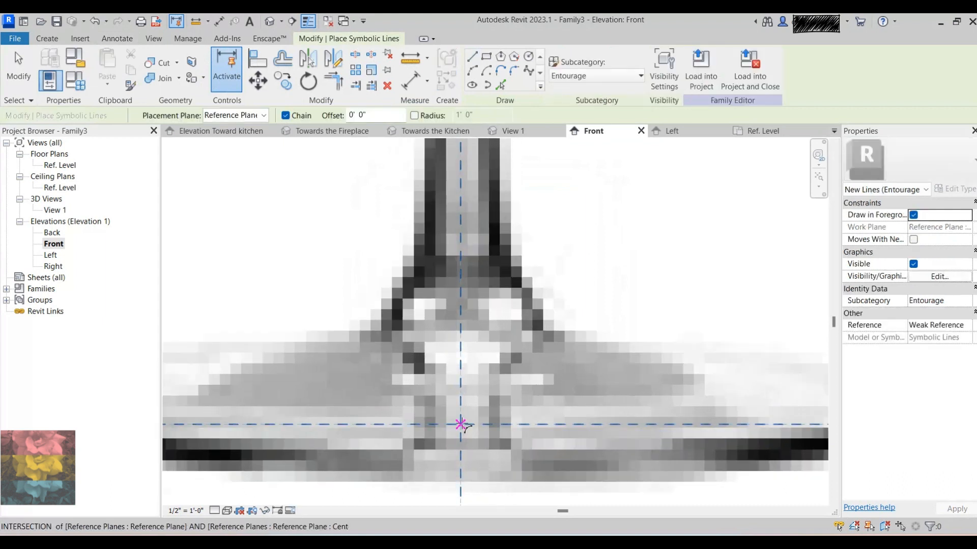
scroll(463, 432, down, 5)
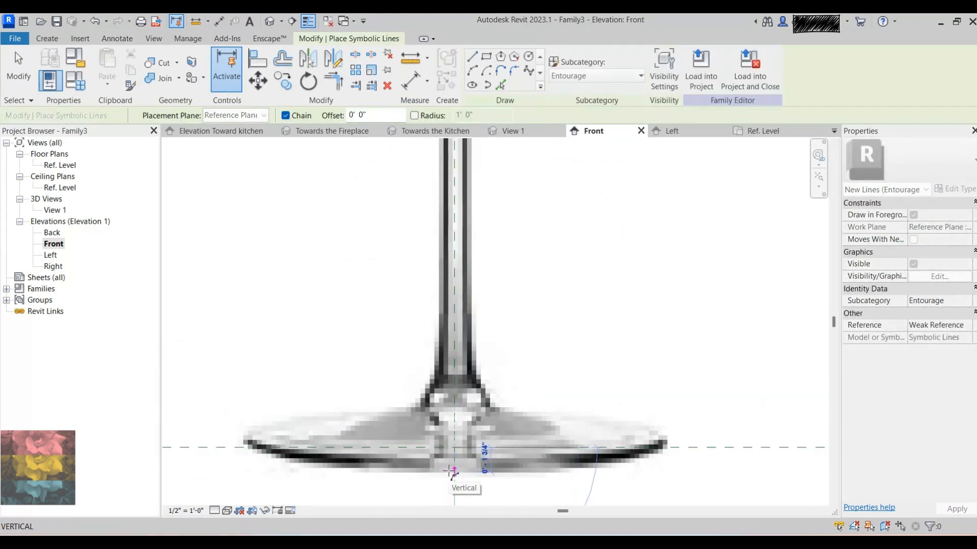
middle_drag(459, 305, 456, 338)
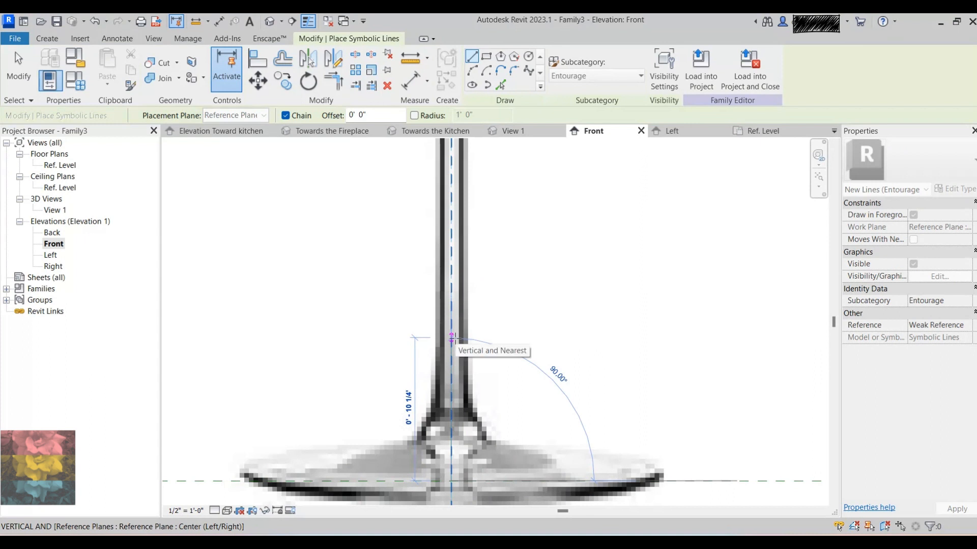
text(9.1)
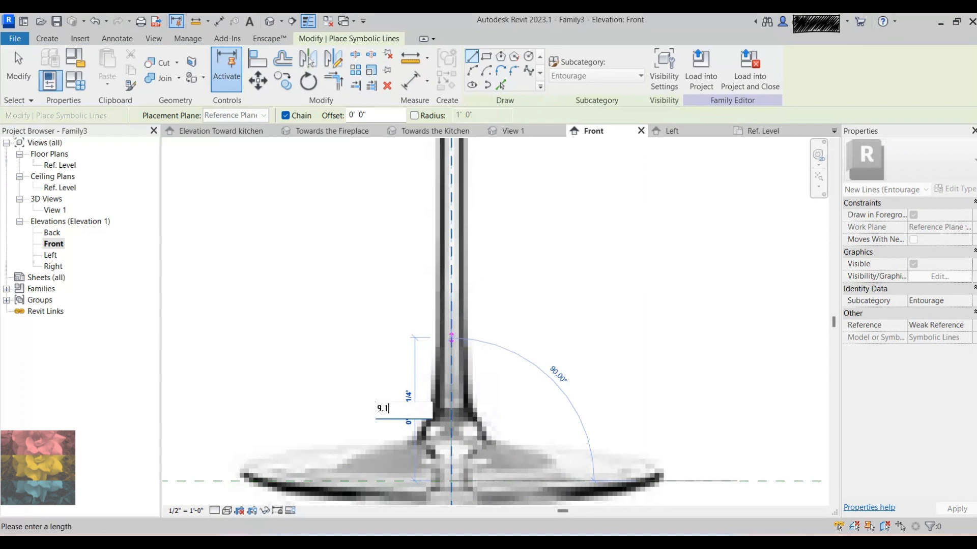
key(Return)
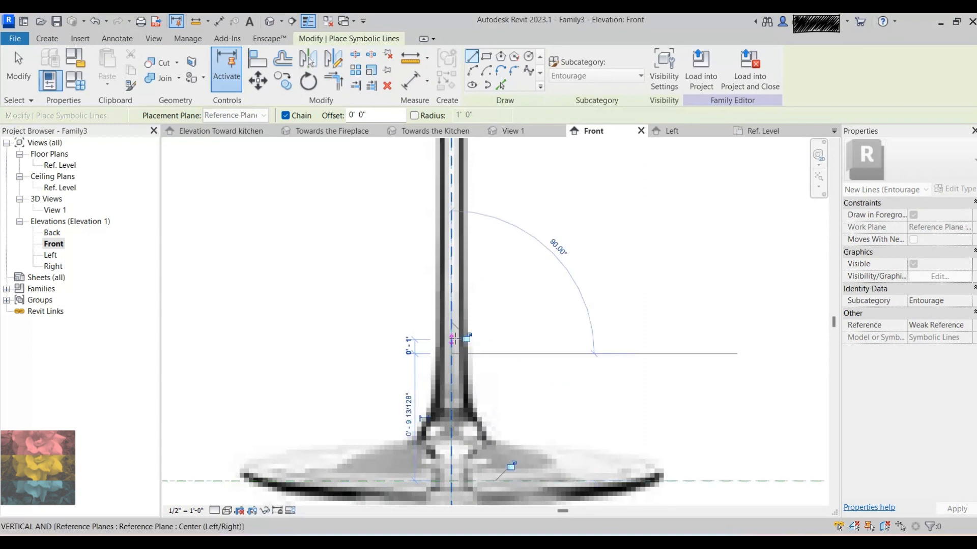
Draw a horizontal symbolic line outward from the top endpoint of the 9.1" vertical line as a height marker, and finish the line command
right_click(647, 280)
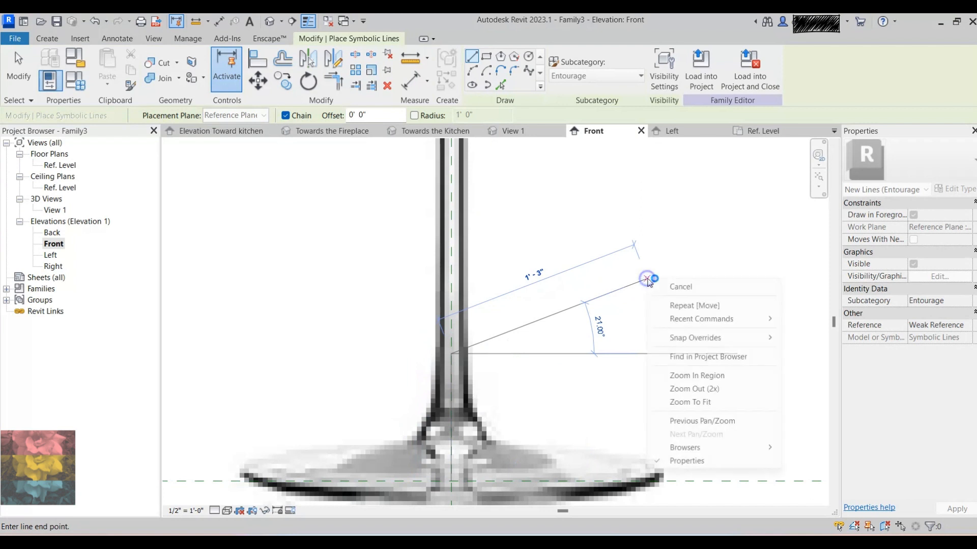
click(674, 287)
click(451, 353)
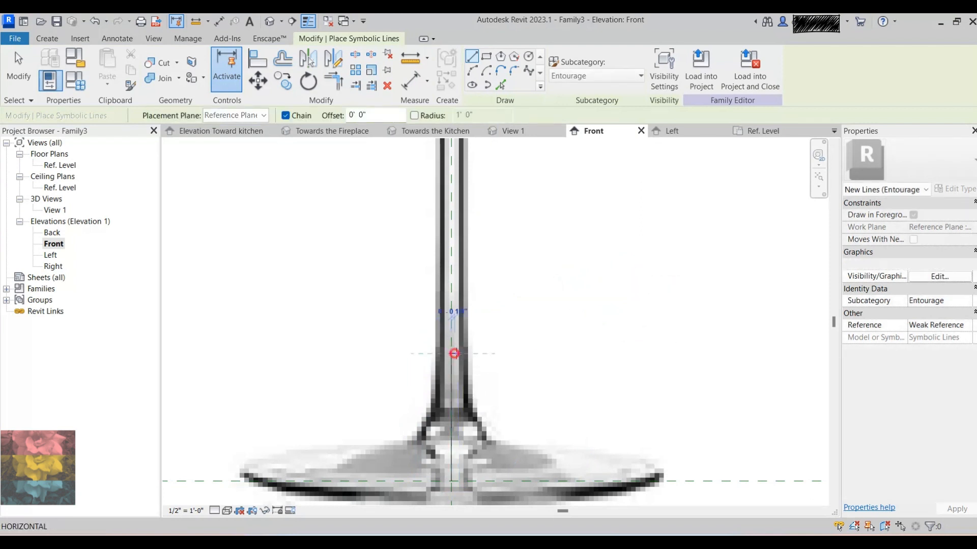
click(604, 354)
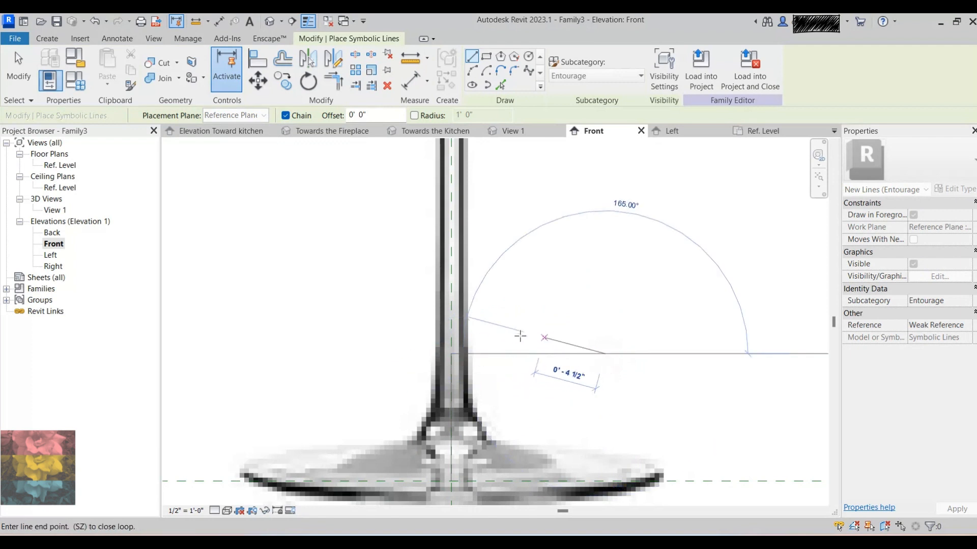
right_click(629, 283)
click(656, 289)
right_click(640, 292)
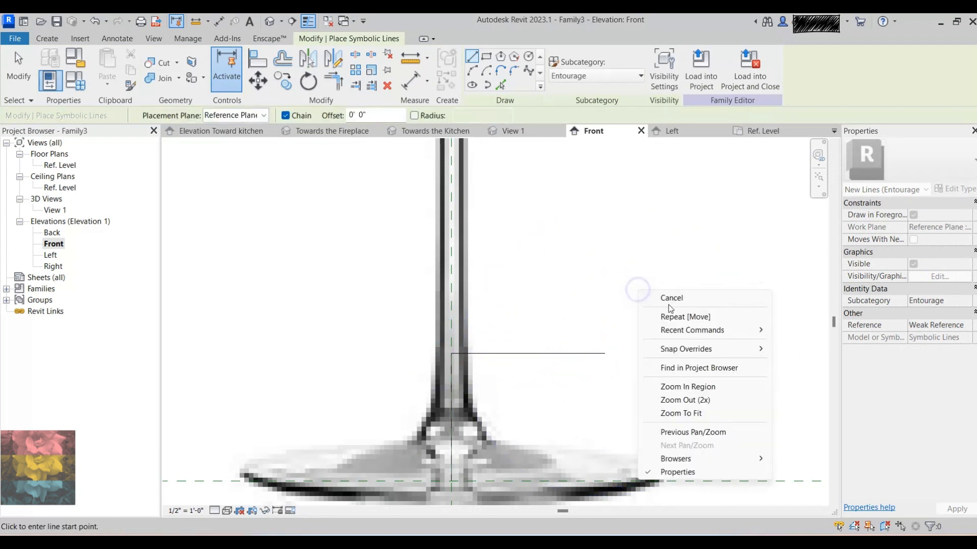
click(663, 299)
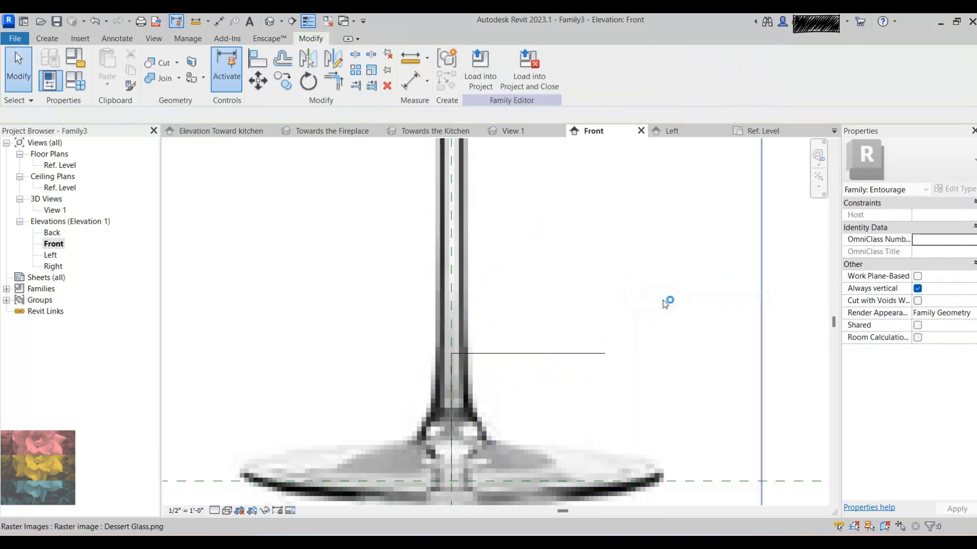
Scale the glass image graphically from the 9.1" line's lower endpoint, bringing the glass's rim down to the line's top endpoint
scroll(664, 304, down, 3)
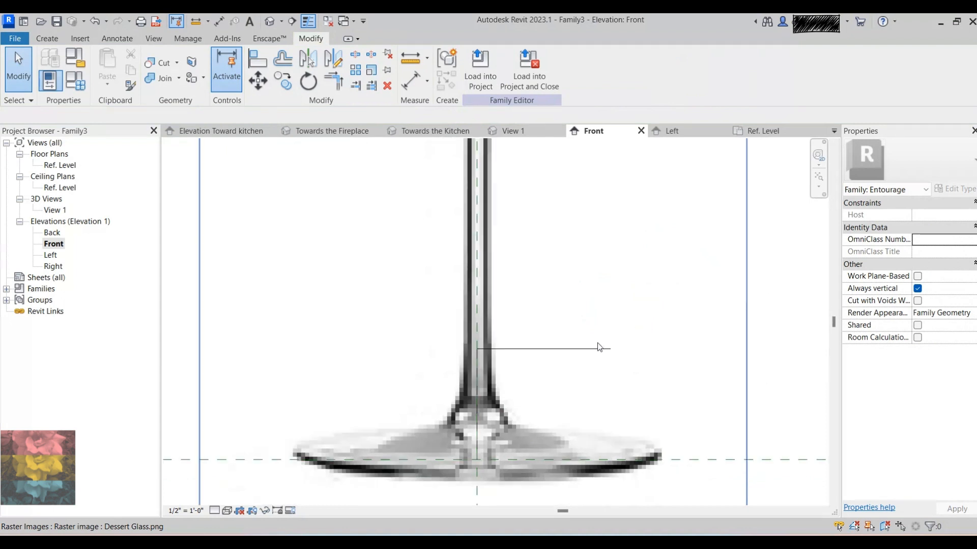
click(438, 361)
scroll(438, 361, down, 1)
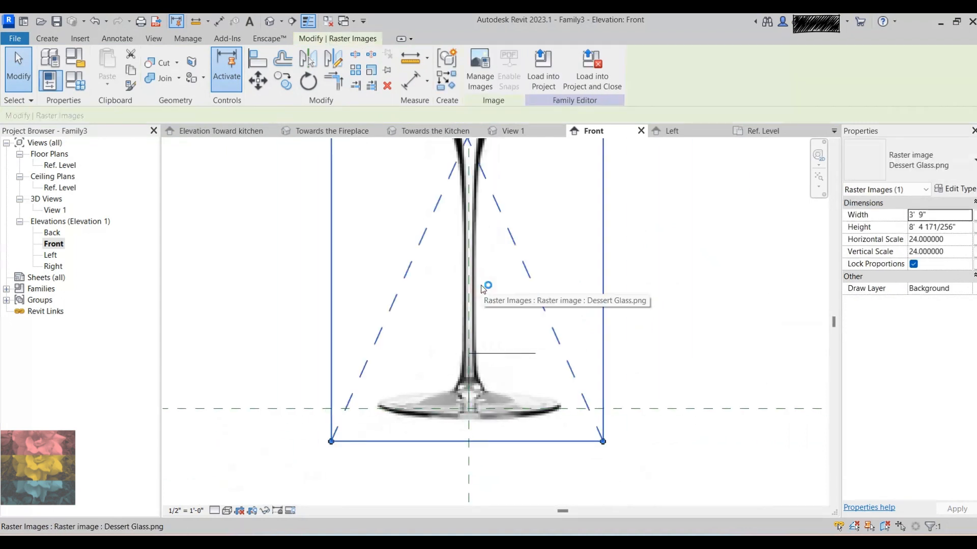
click(372, 71)
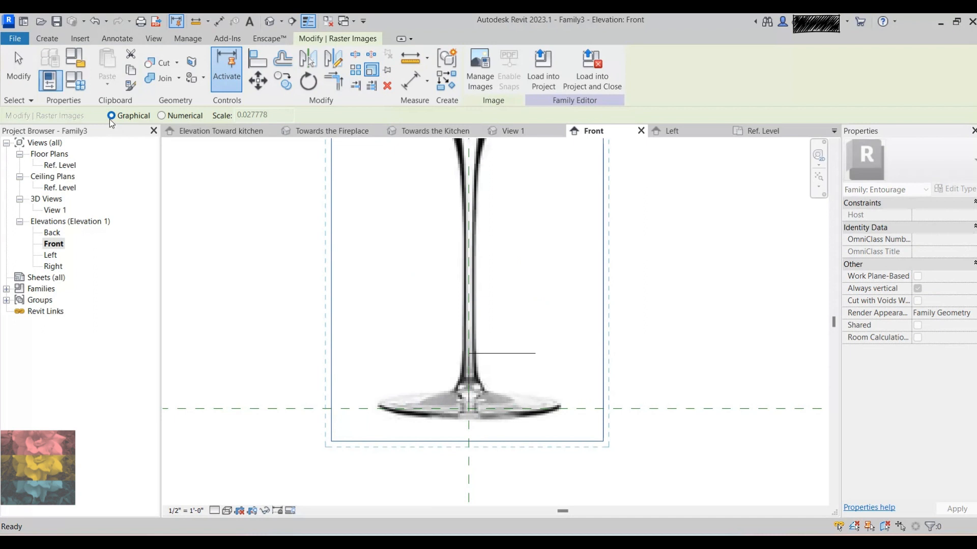
scroll(462, 408, up, 6)
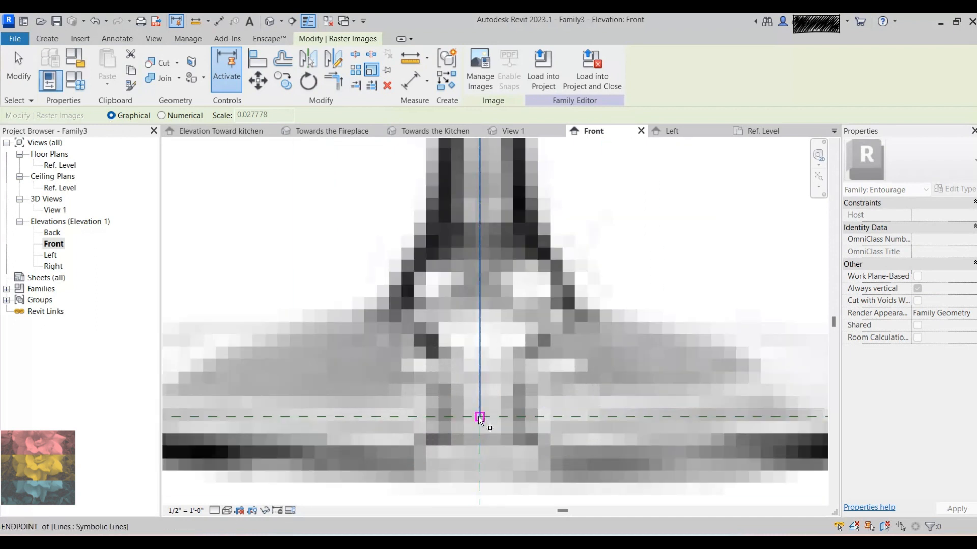
click(479, 417)
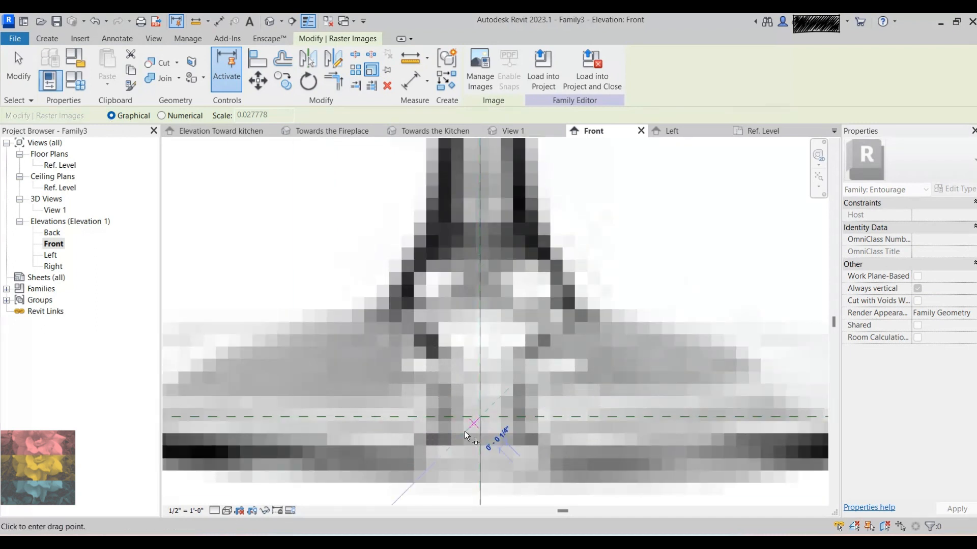
scroll(465, 431, down, 8)
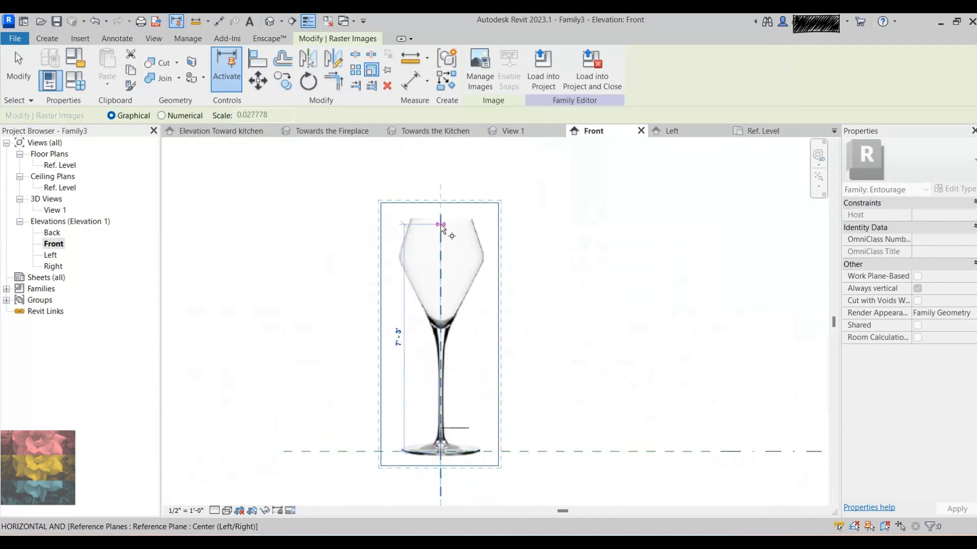
scroll(441, 226, up, 5)
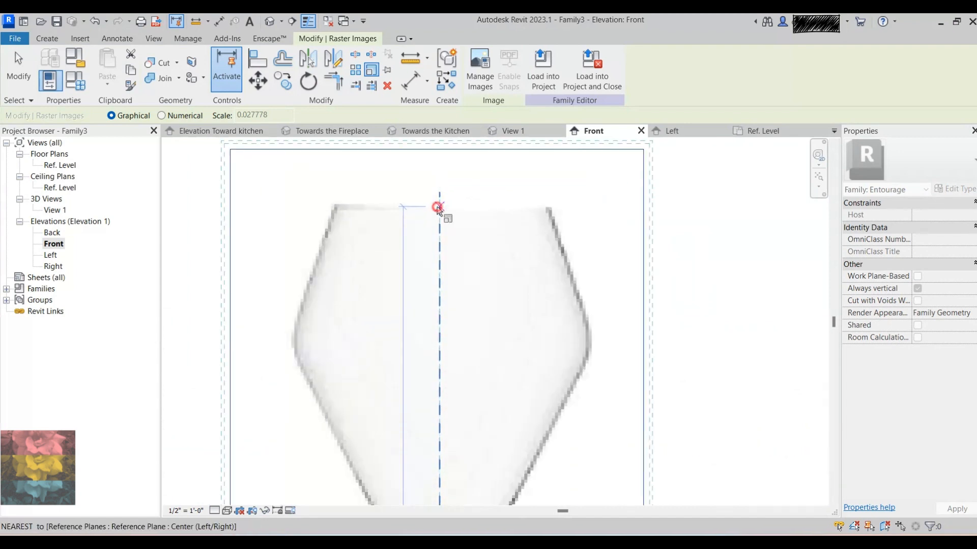
scroll(439, 210, down, 4)
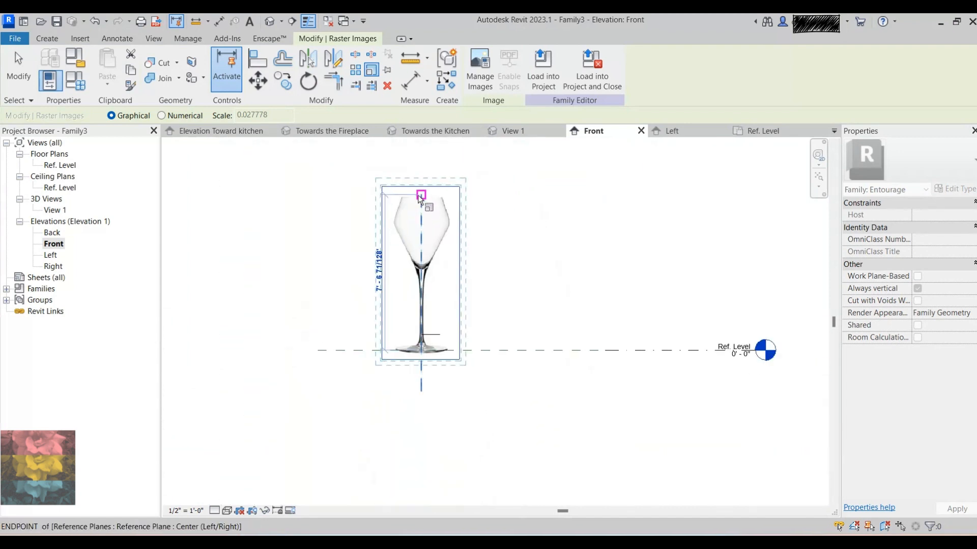
scroll(422, 336, up, 3)
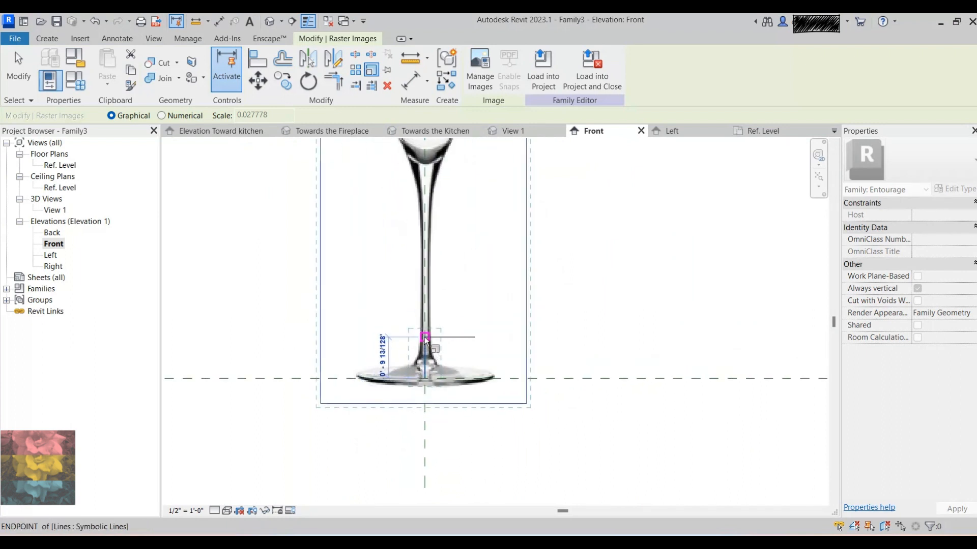
click(425, 337)
scroll(438, 389, up, 3)
click(462, 429)
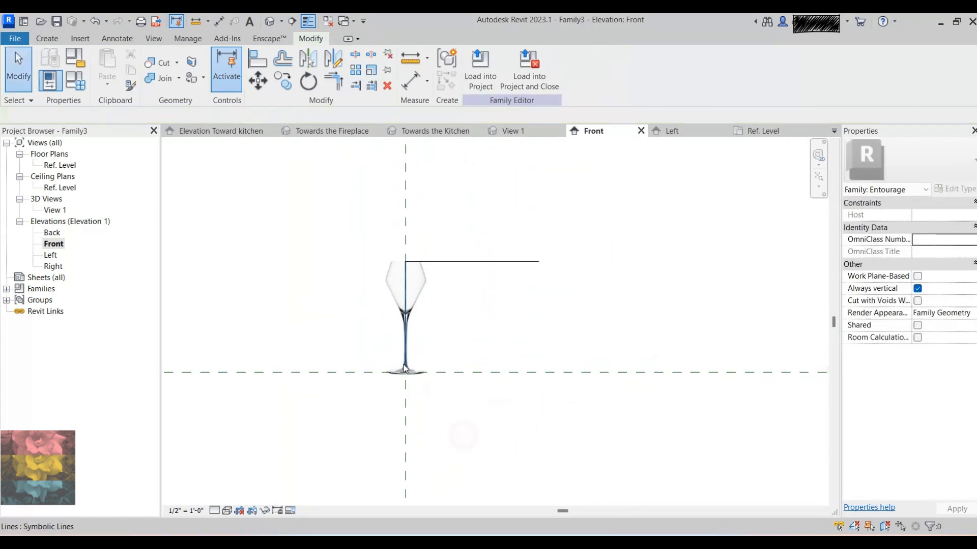
scroll(405, 368, up, 2)
click(417, 279)
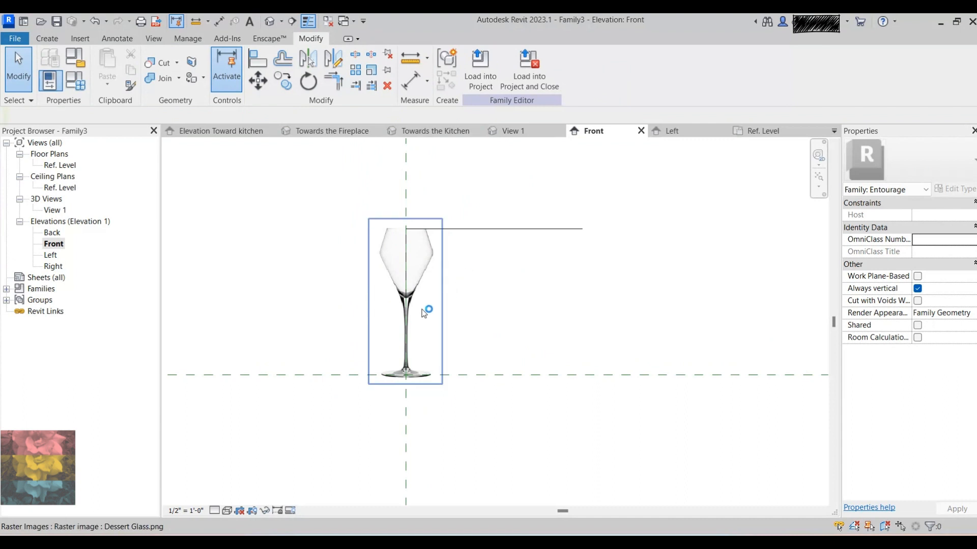
scroll(465, 298, up, 1)
click(542, 311)
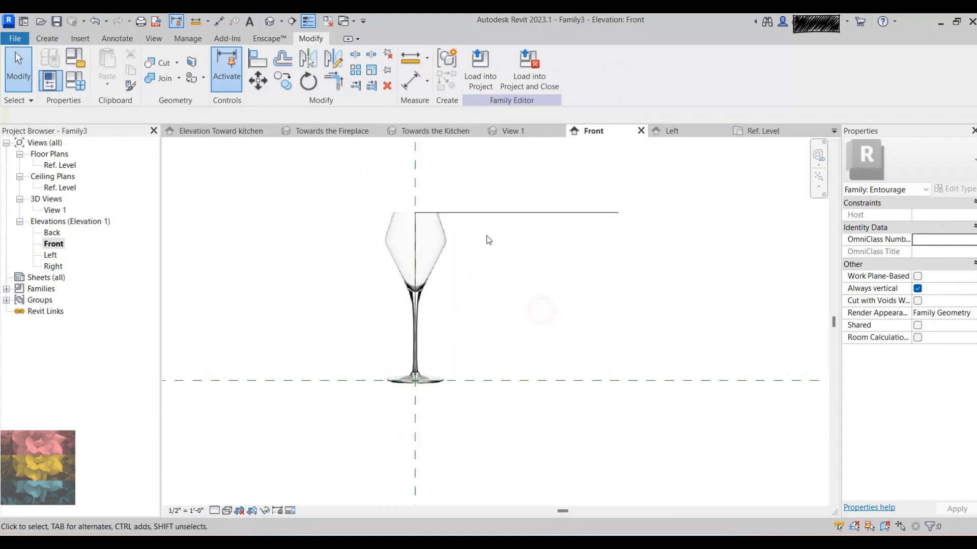
scroll(487, 236, up, 2)
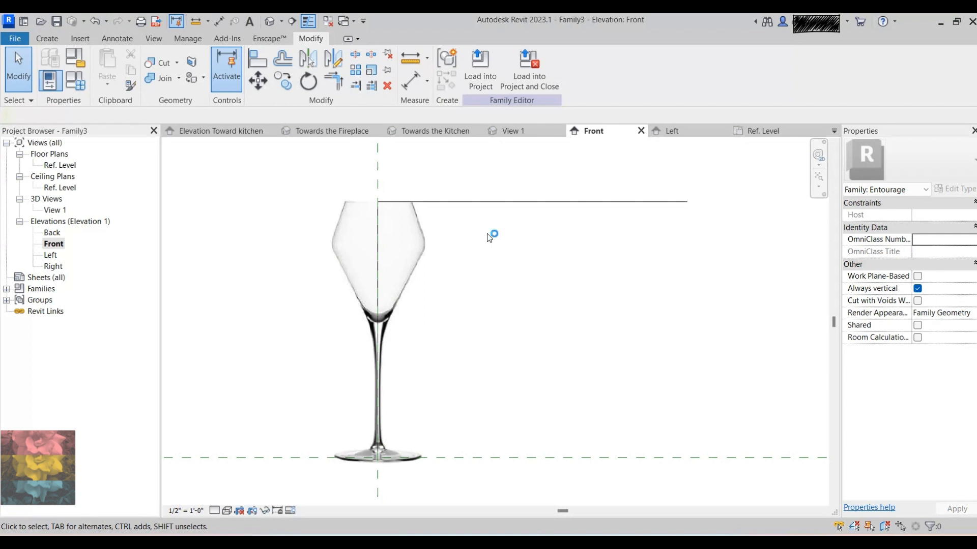
Start a Revolve and draw a horizontal boundary line about 1.54" long from the reference plane intersection to the foot's outer tip
click(44, 39)
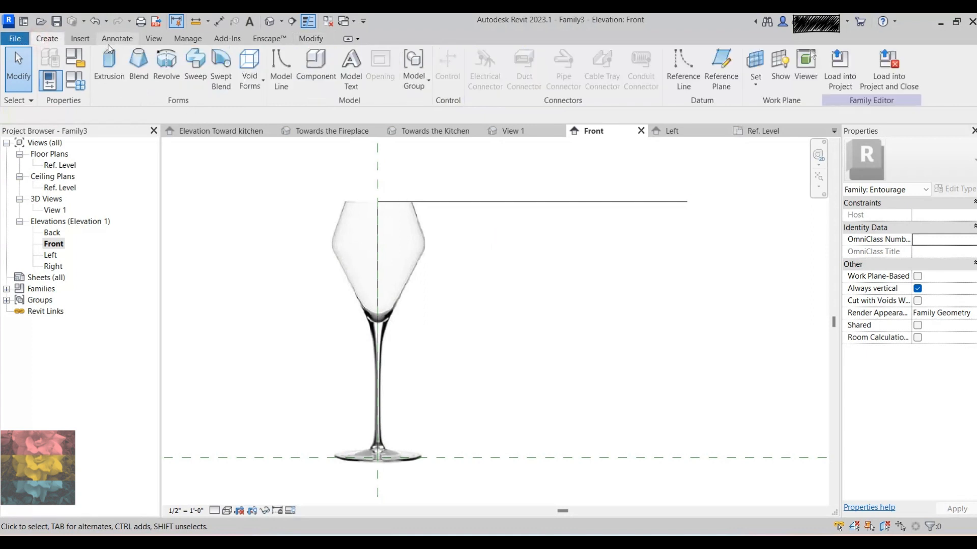
click(170, 82)
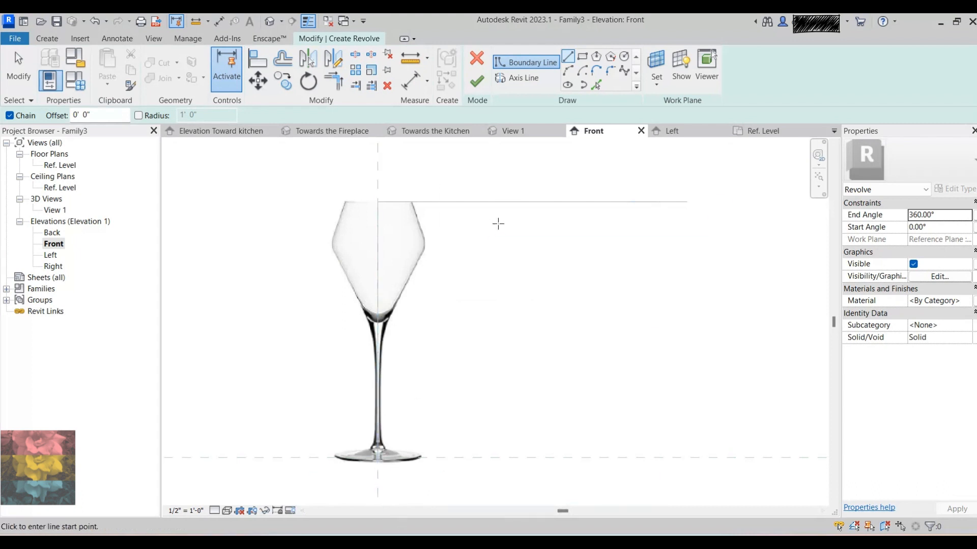
scroll(361, 436, up, 10)
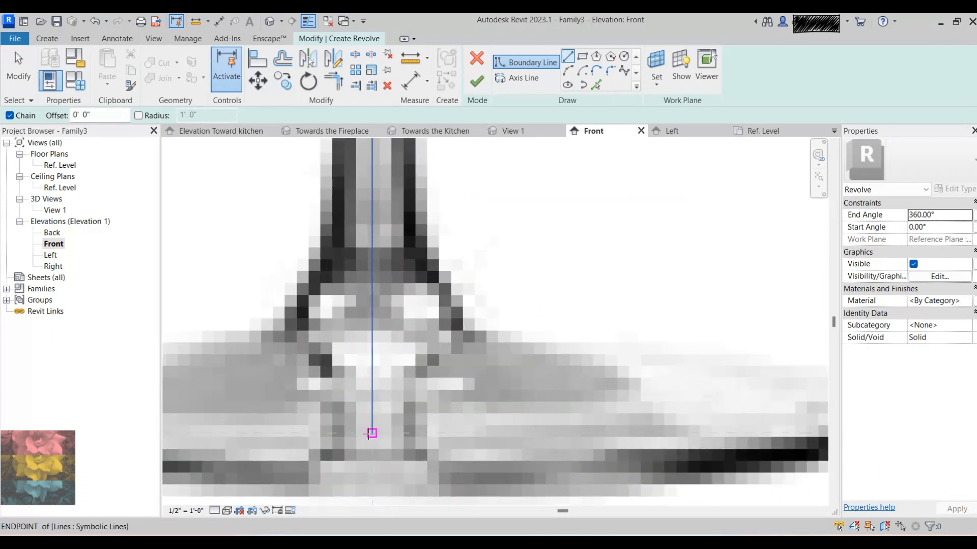
click(372, 433)
scroll(372, 433, down, 5)
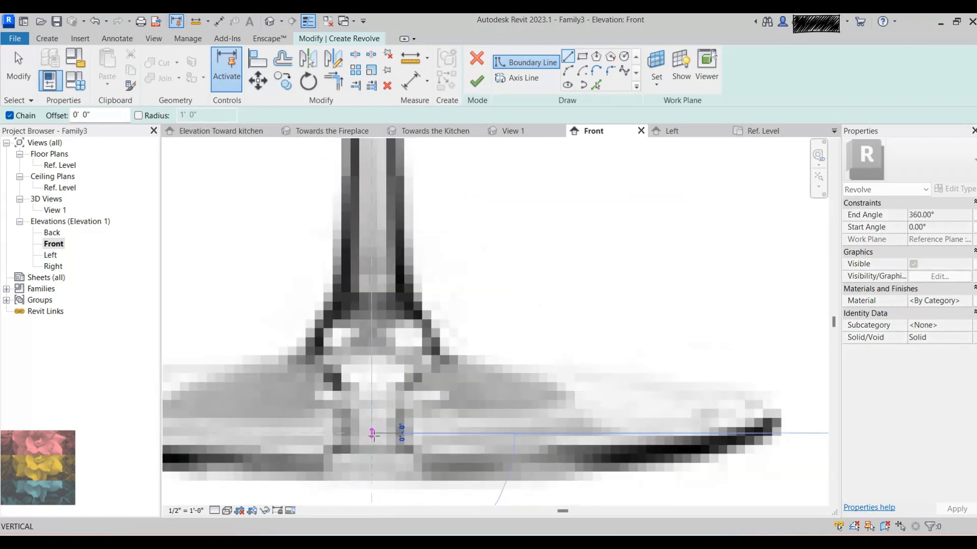
scroll(728, 433, up, 3)
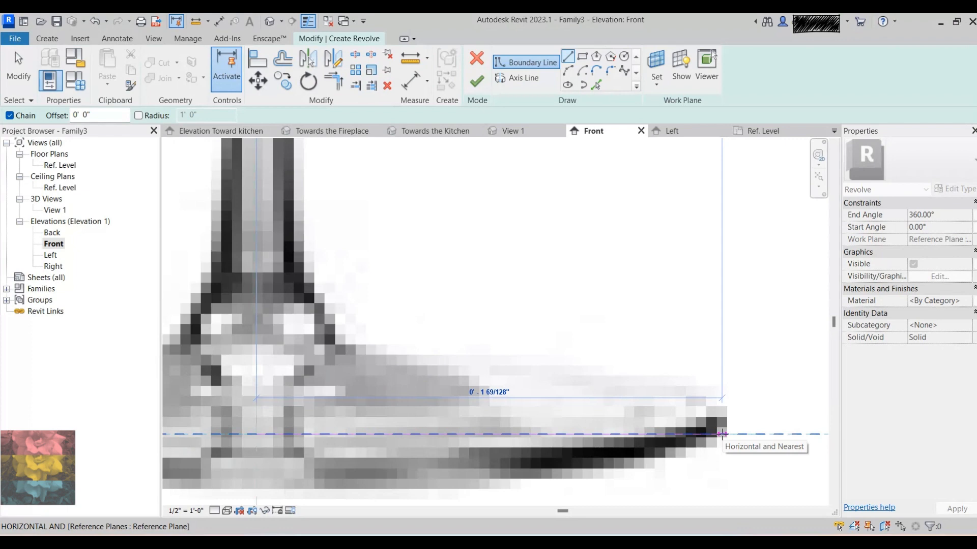
click(722, 434)
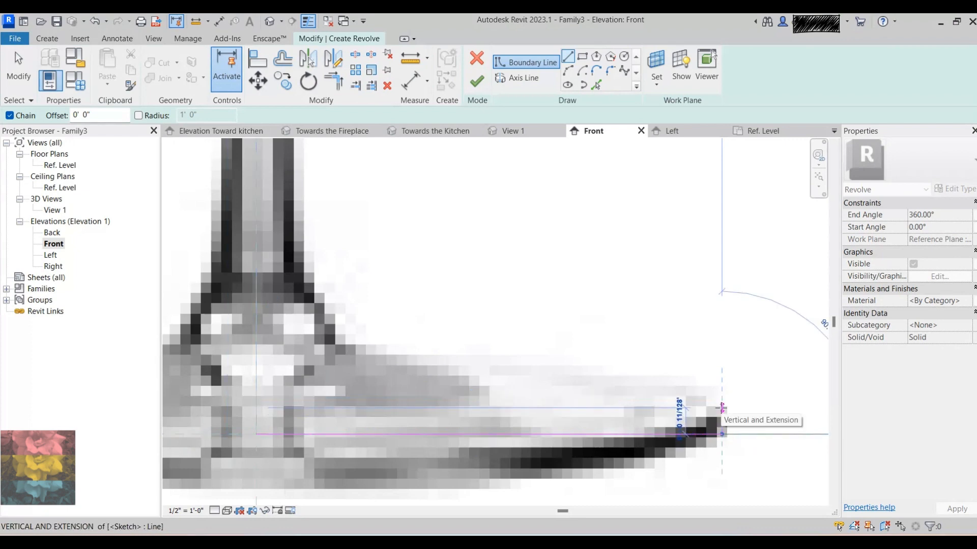
Add a vertical boundary line about 0.09" high at the foot's outer tip to form the rim edge
scroll(722, 408, up, 2)
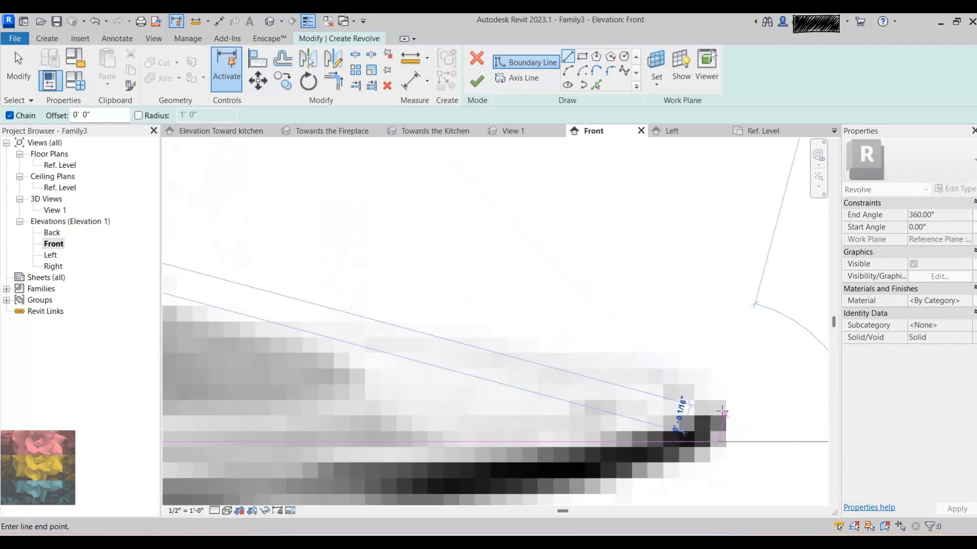
click(717, 399)
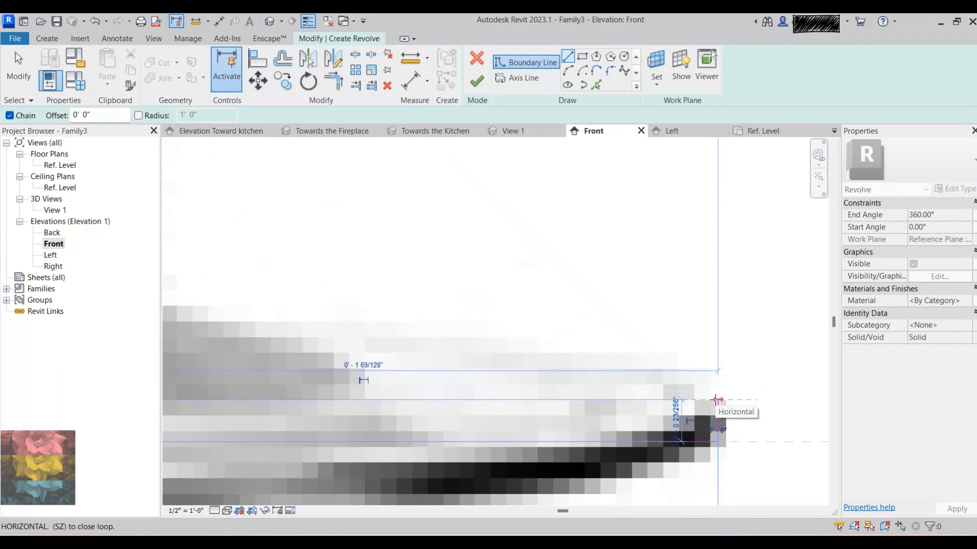
scroll(717, 401, down, 3)
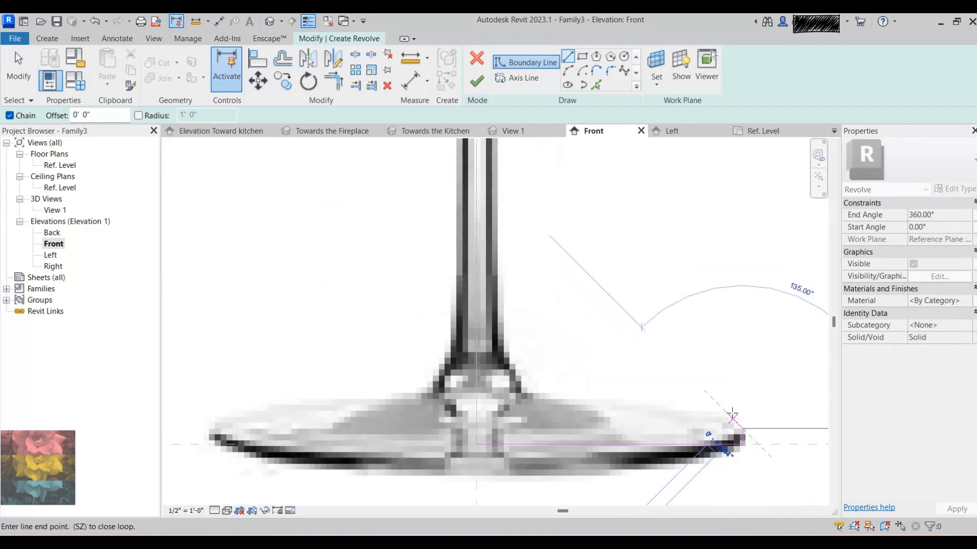
Draw a shallow Start-End-Radius arc from the rim edge's top about 3/4" inward along the foot's upper surface
click(567, 73)
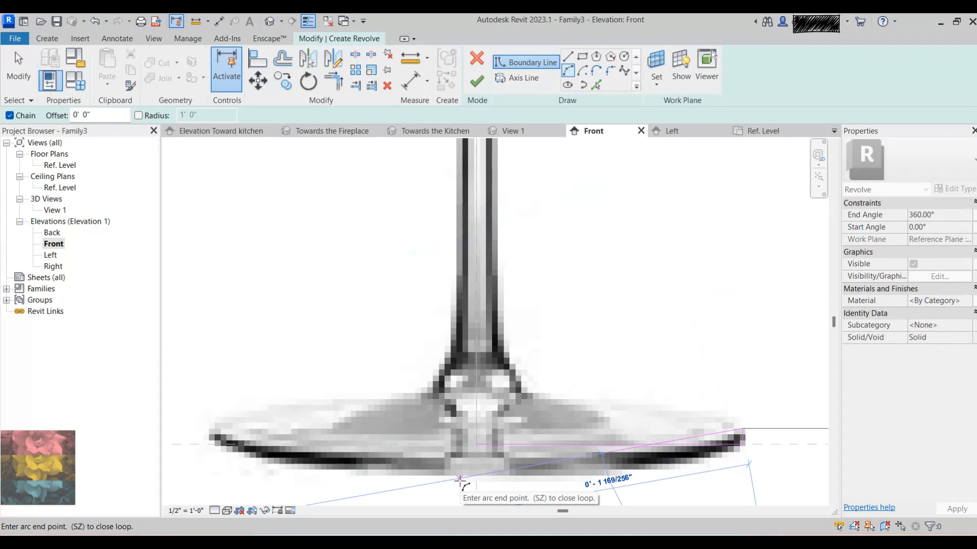
scroll(591, 278, up, 5)
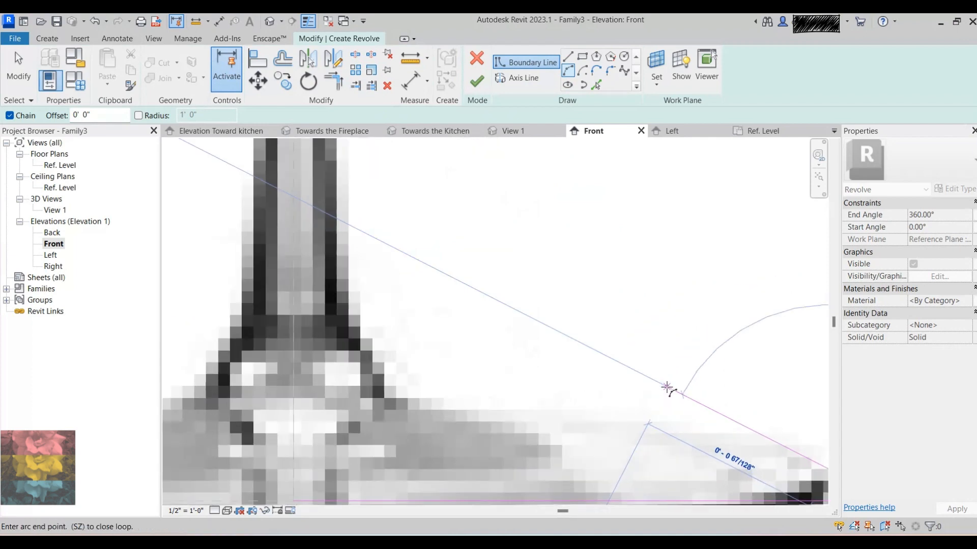
scroll(399, 175, down, 2)
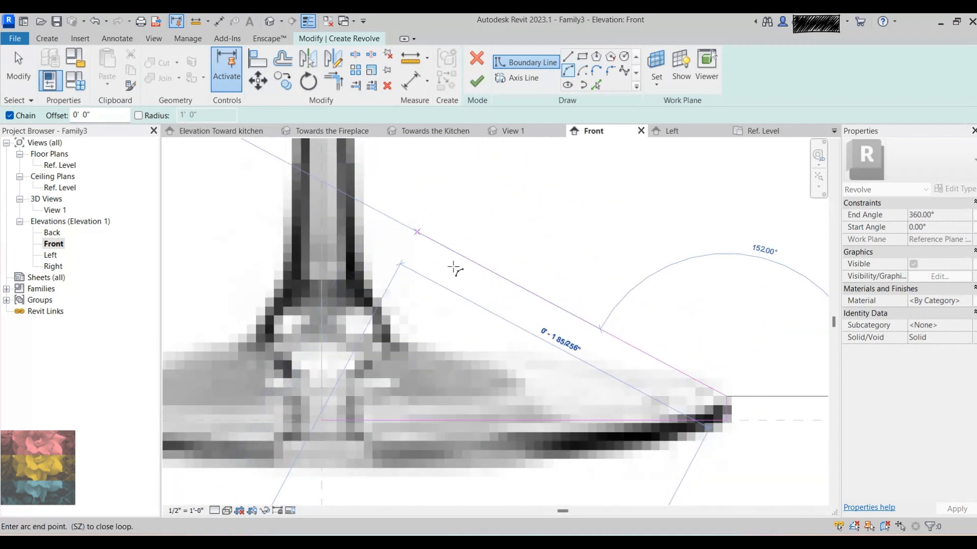
scroll(589, 402, up, 3)
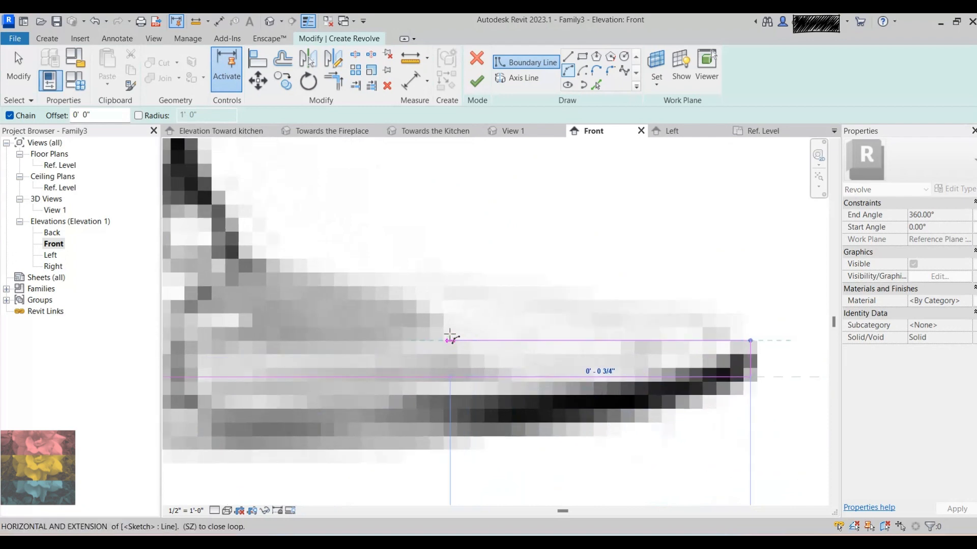
click(449, 329)
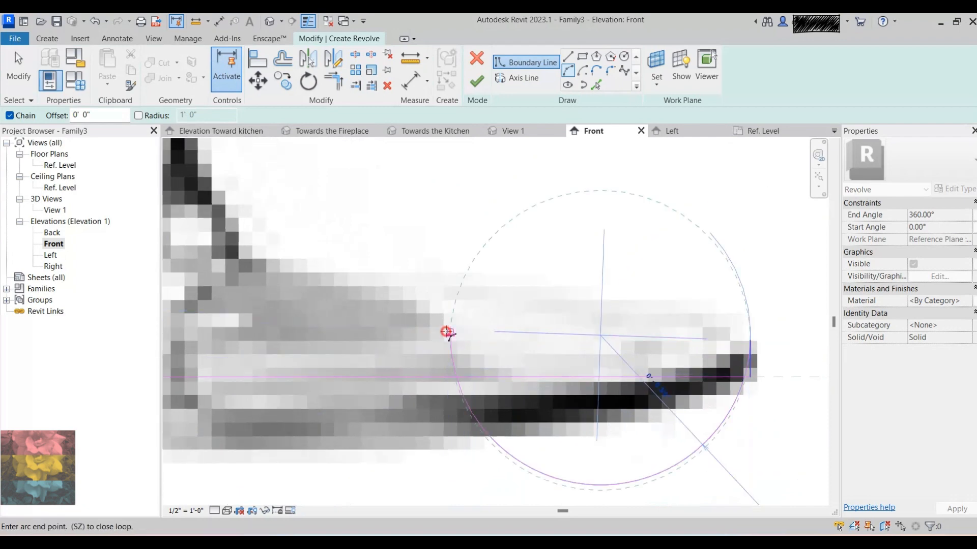
click(561, 331)
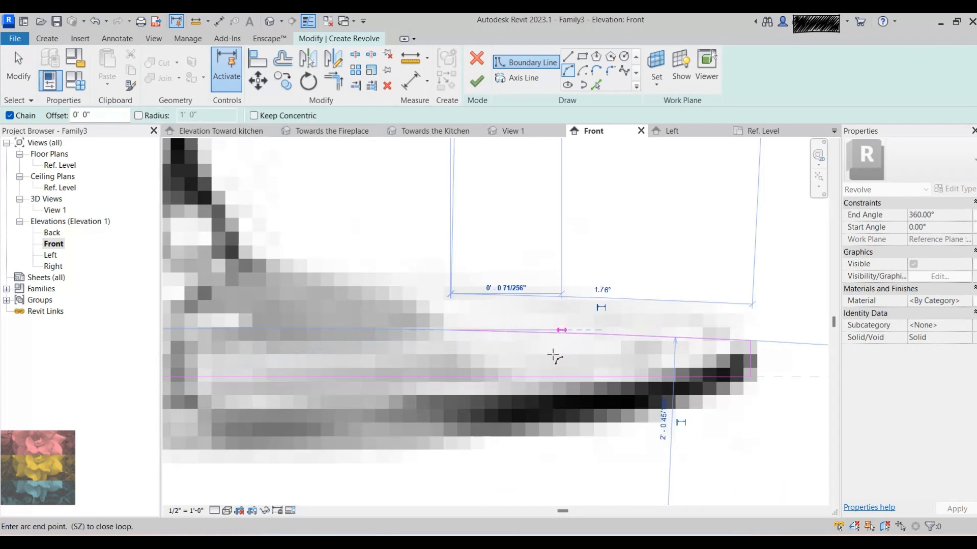
Continue the boundary with a concave arc from the foot's upper surface up to the base of the stem
scroll(427, 320, down, 2)
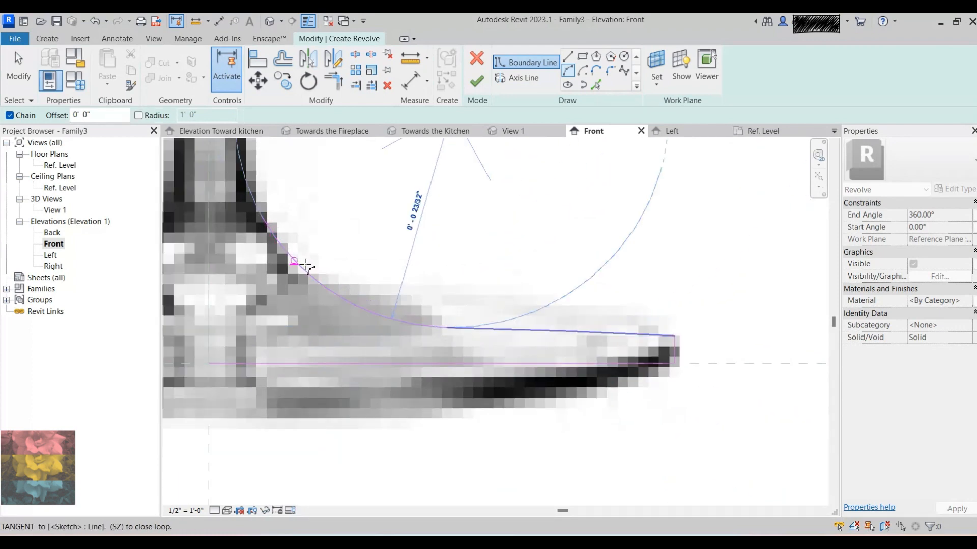
click(334, 283)
scroll(340, 405, down, 1)
scroll(297, 431, down, 5)
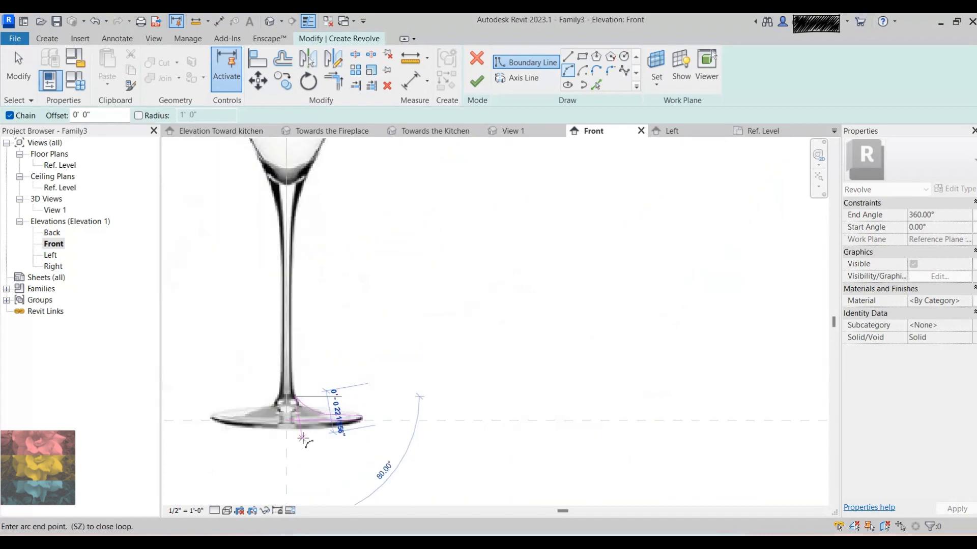
Add a boundary arc about 0.8" long along the lower stem, rising from the stem's base along its outer edge
scroll(290, 386, up, 2)
click(295, 402)
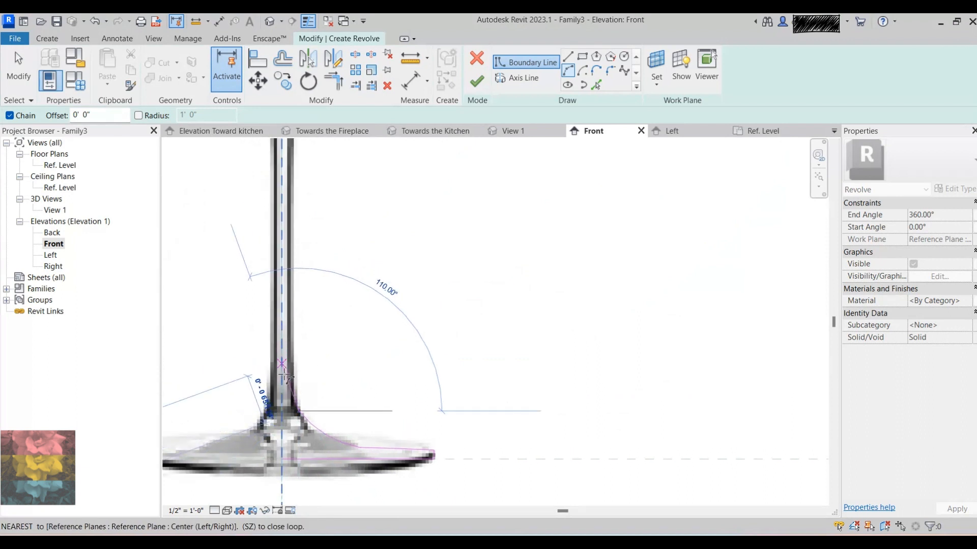
scroll(294, 399, down, 2)
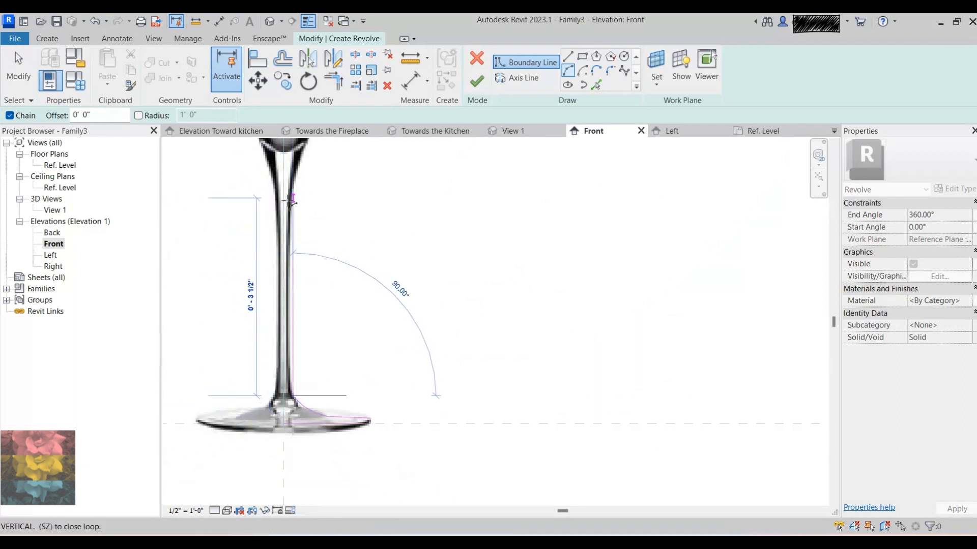
scroll(289, 203, up, 2)
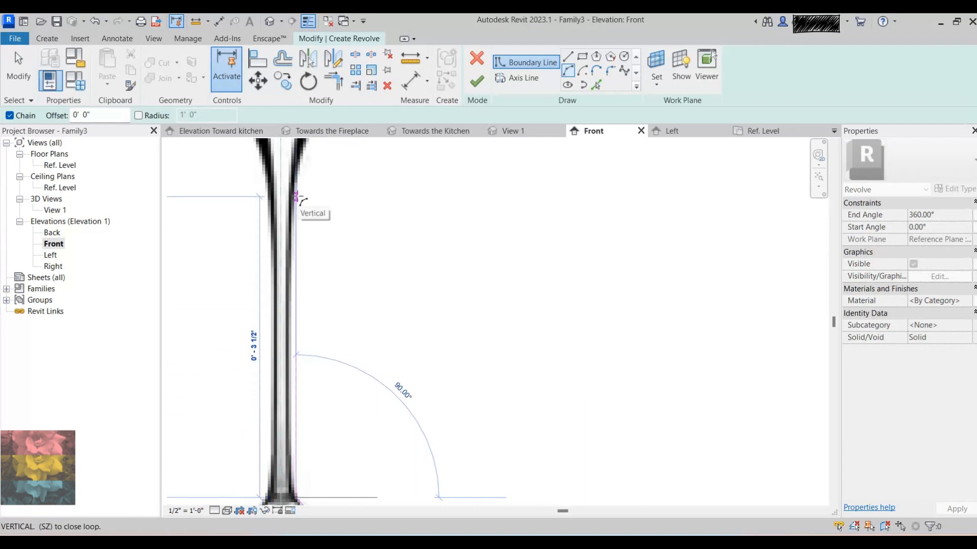
scroll(297, 447, up, 2)
scroll(288, 361, down, 2)
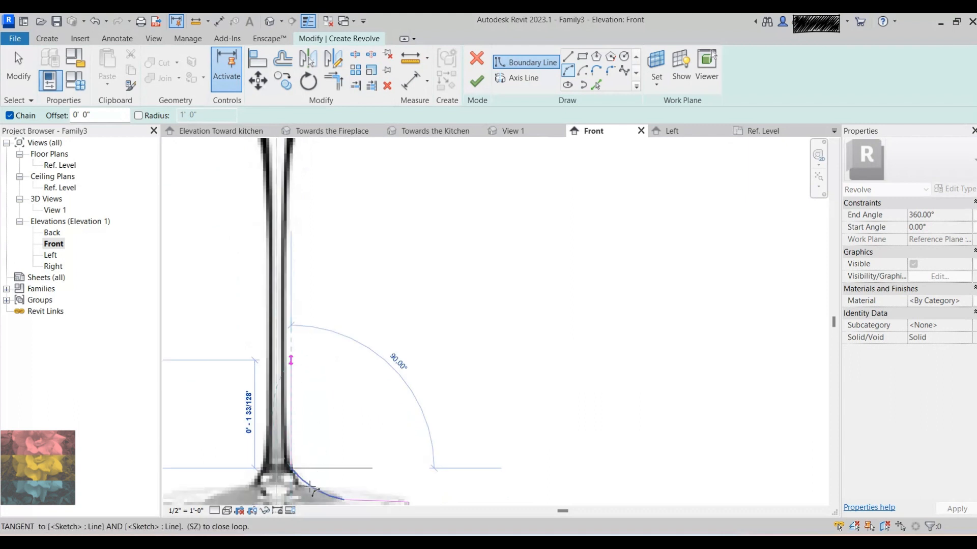
scroll(311, 489, up, 5)
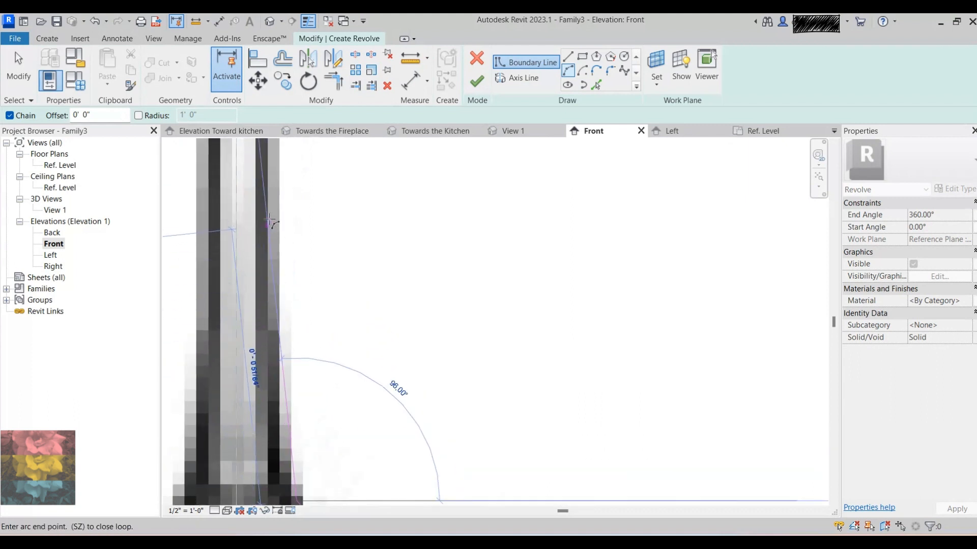
click(269, 220)
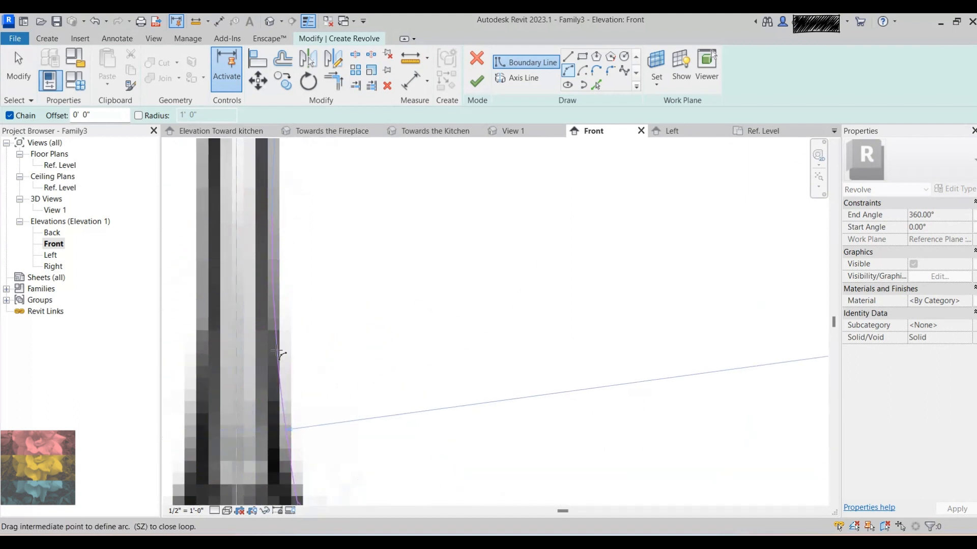
scroll(277, 353, down, 5)
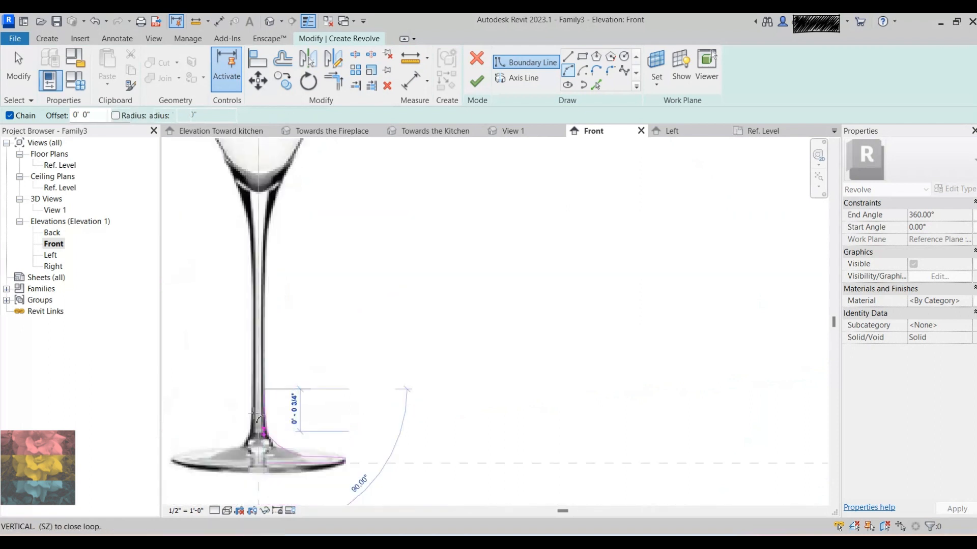
click(254, 415)
Continue the boundary with a nearly straight arc about 2 13/16" long up the stem's outer edge to where it flares
scroll(272, 234, up, 5)
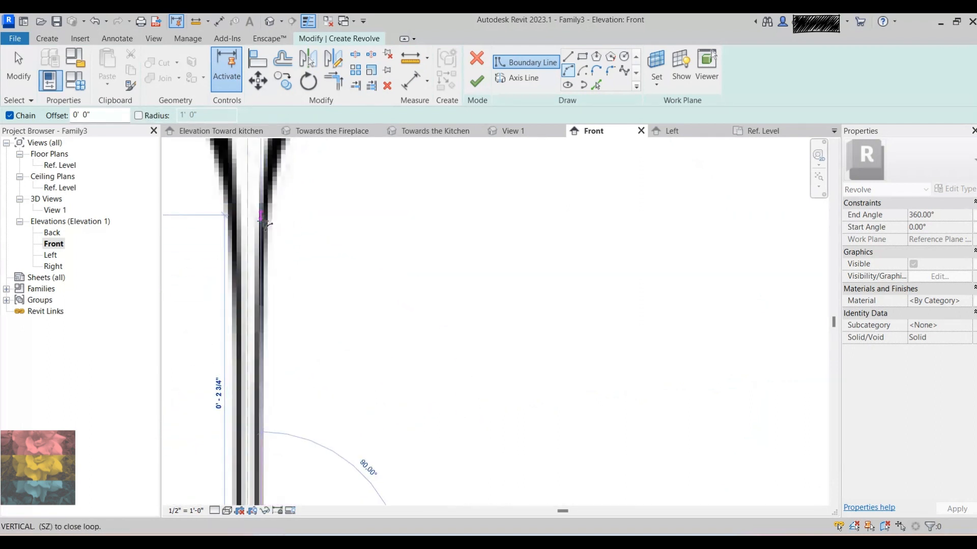
scroll(267, 209, up, 2)
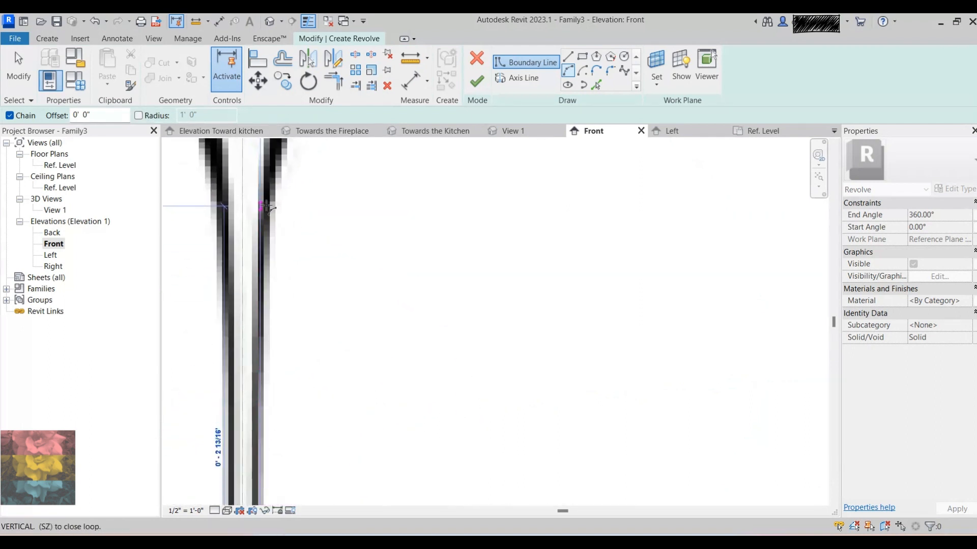
scroll(270, 208, down, 1)
scroll(274, 219, down, 2)
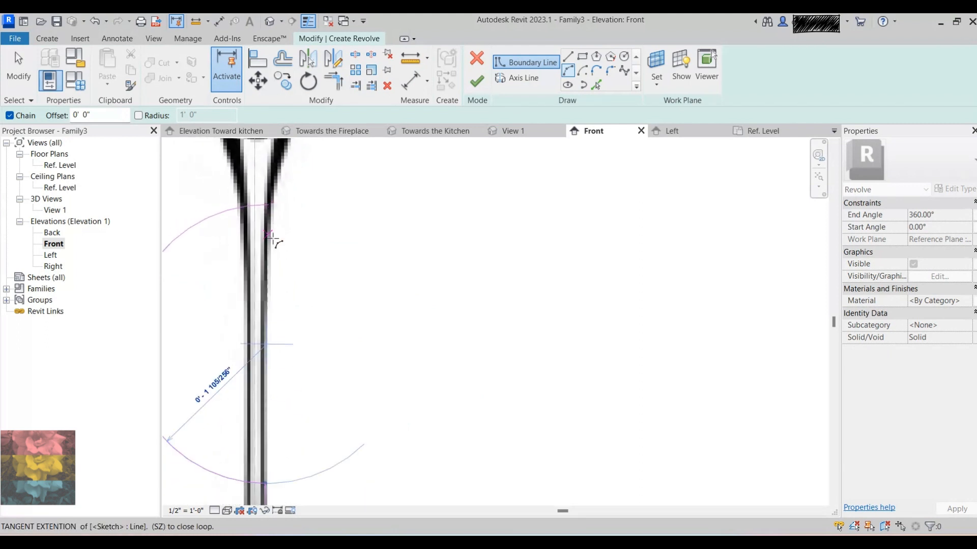
scroll(269, 286, up, 2)
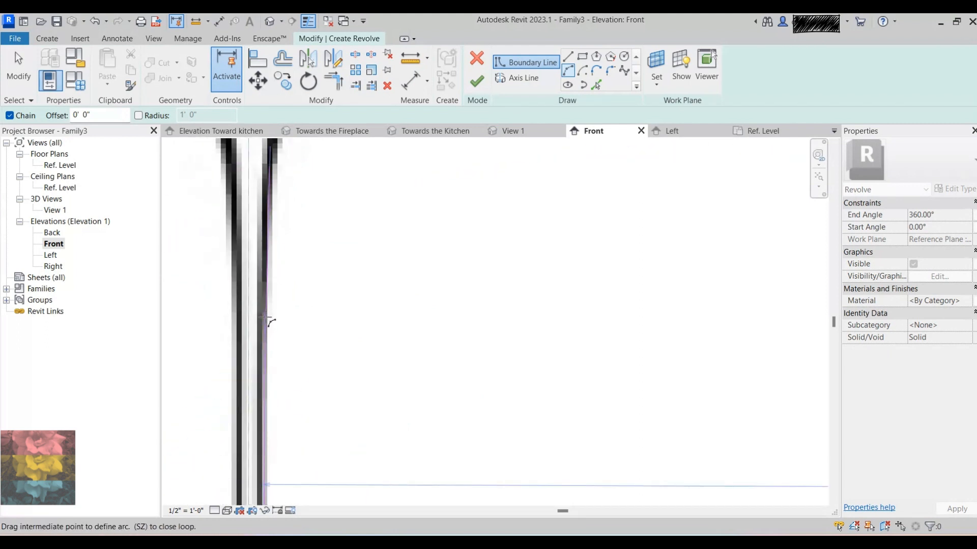
scroll(265, 319, down, 3)
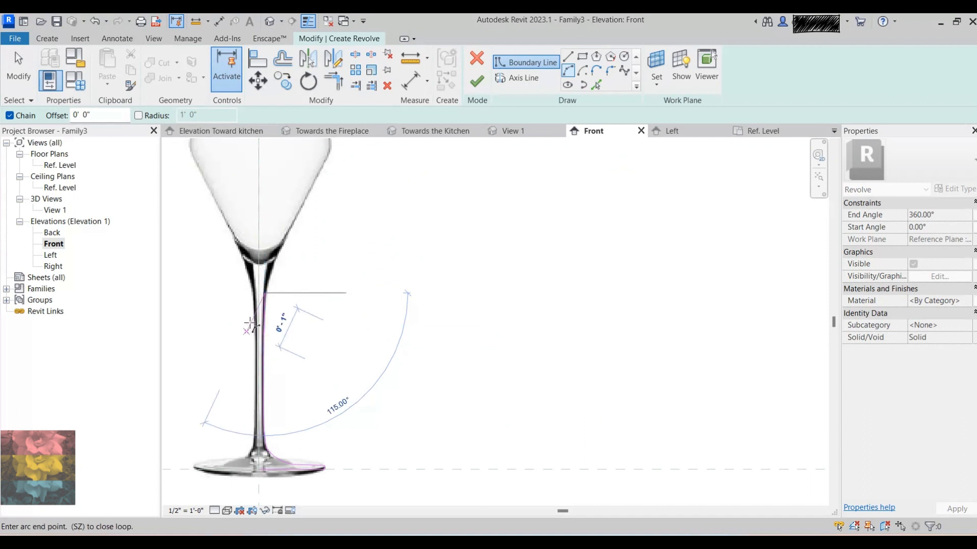
Trace the stem's upper flare with an arc about 7/8" long, ending on the outer edge at the bowl's base
scroll(275, 295, up, 5)
scroll(287, 272, up, 1)
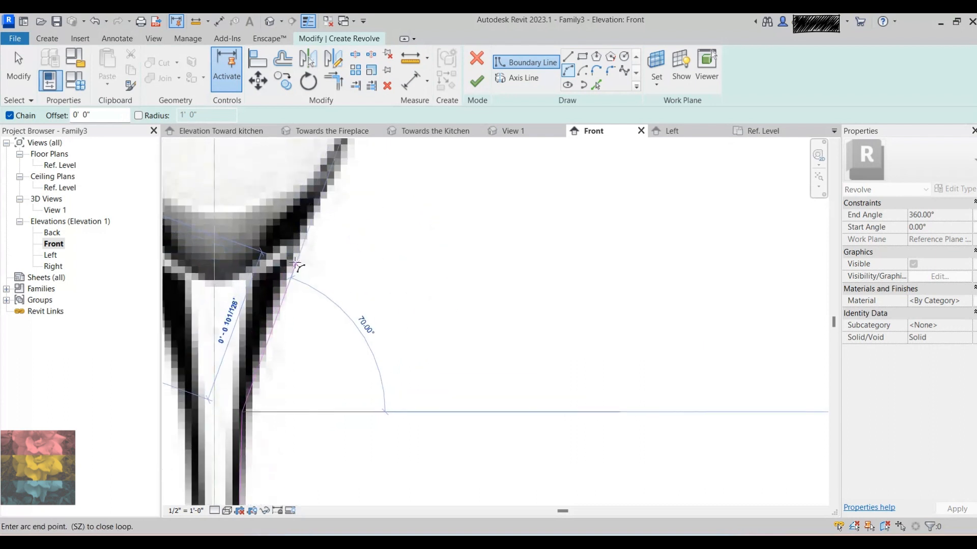
click(297, 246)
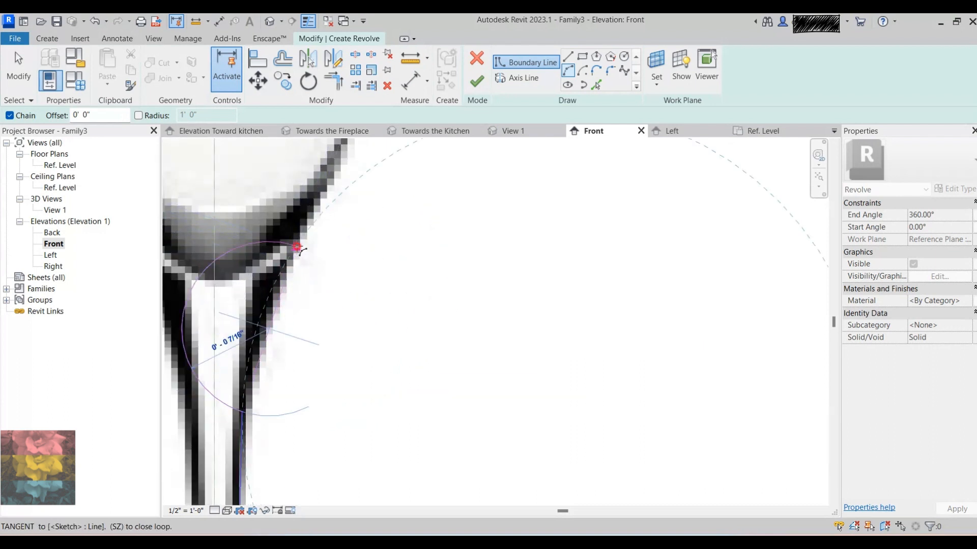
click(275, 307)
scroll(289, 359, down, 4)
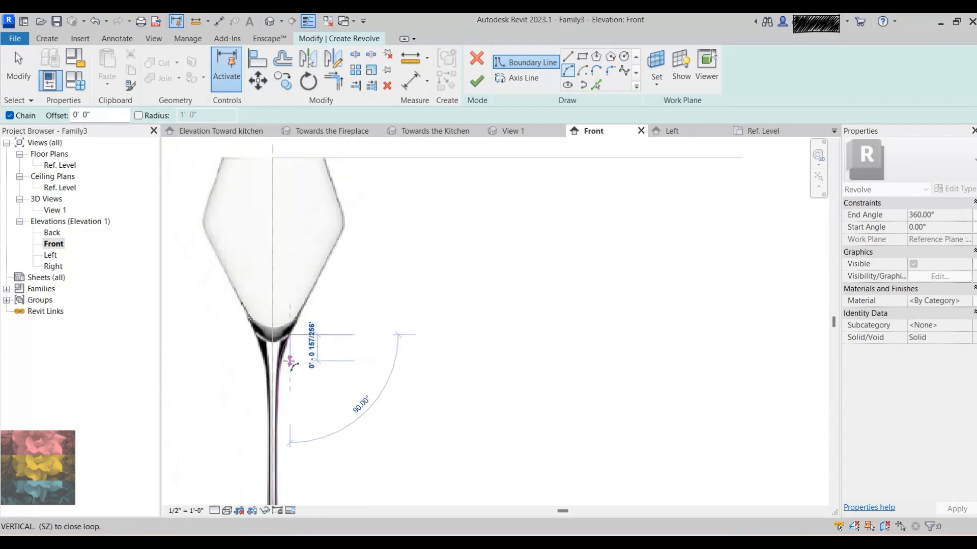
Draw a straight boundary line from the bowl's base up its slanted lower side to just below the widest bulge
scroll(300, 308, up, 1)
scroll(311, 272, up, 2)
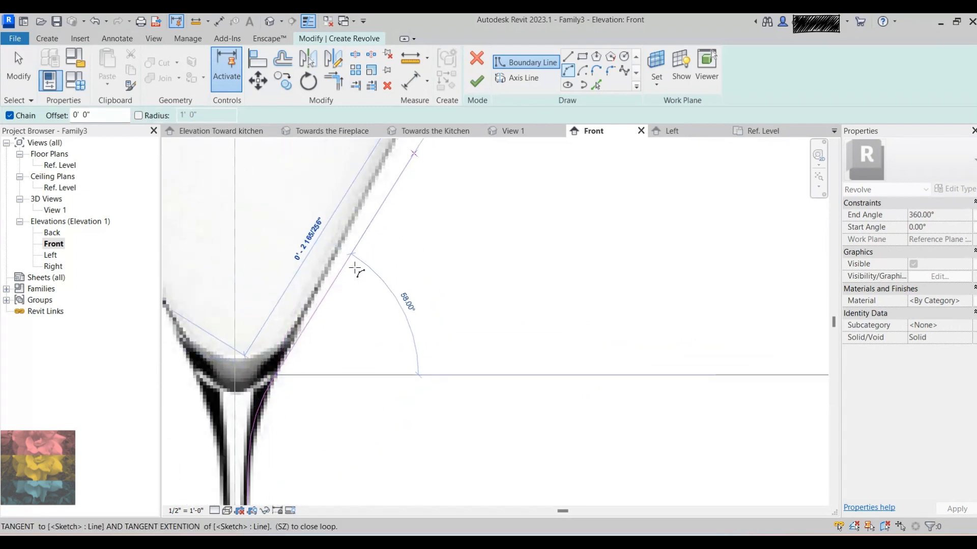
scroll(362, 263, down, 1)
scroll(372, 192, up, 1)
scroll(375, 186, up, 3)
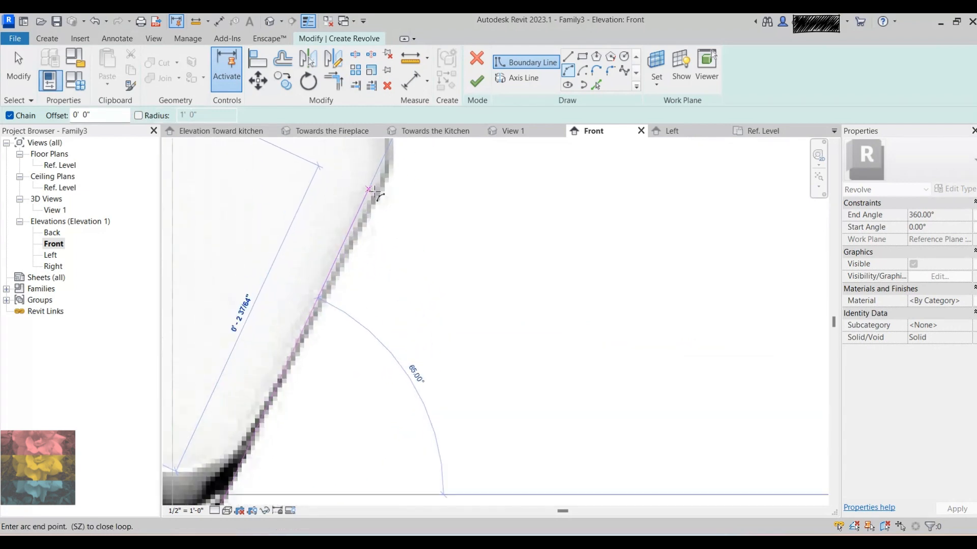
click(568, 56)
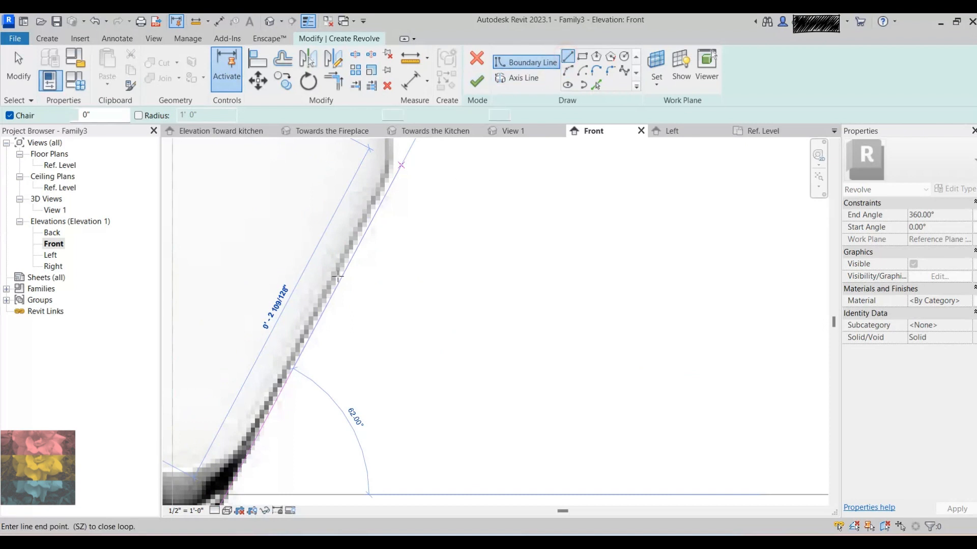
click(366, 209)
scroll(346, 360, down, 3)
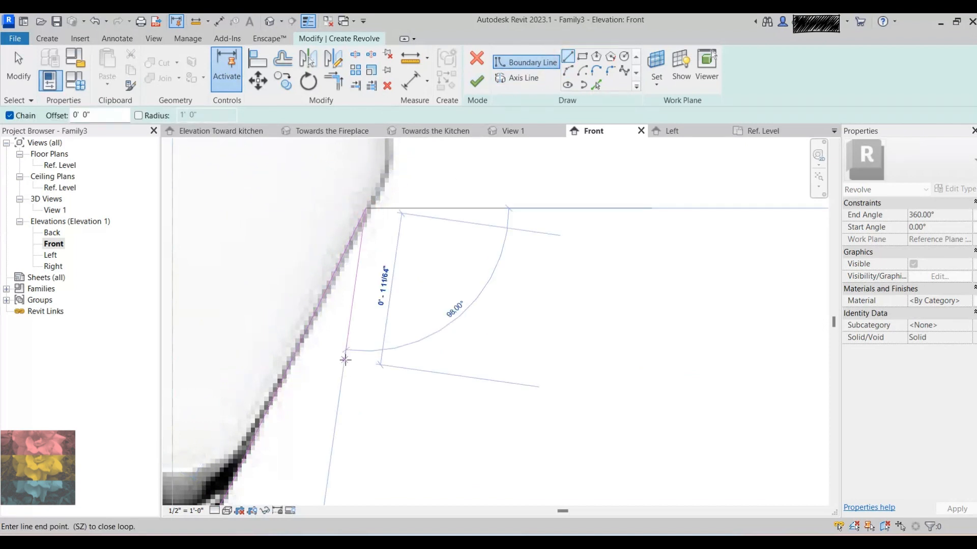
Trace the bowl's widest bulge with a Start-End-Radius arc about 0.83" long and about 0.75" in radius
scroll(376, 277, up, 3)
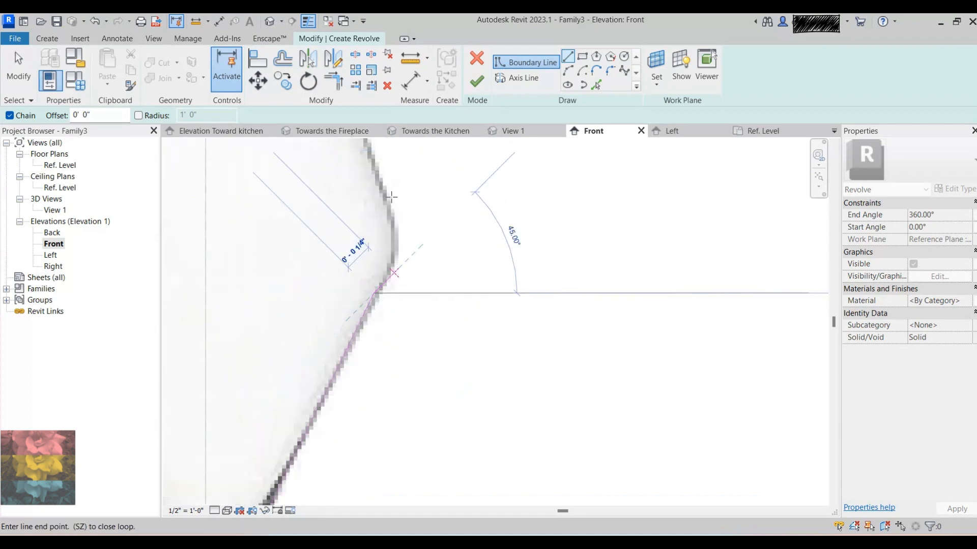
click(569, 71)
scroll(498, 315, down, 3)
scroll(489, 254, up, 3)
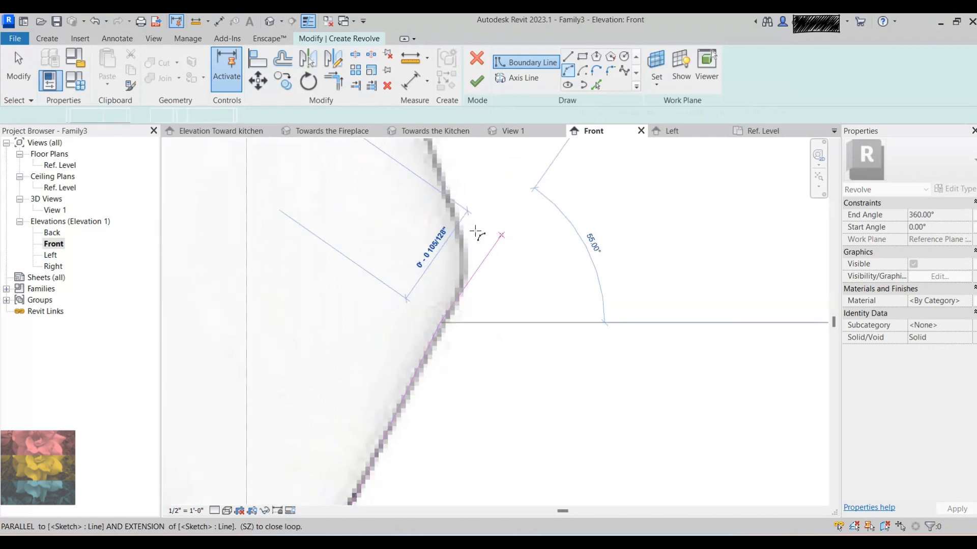
scroll(477, 233, up, 2)
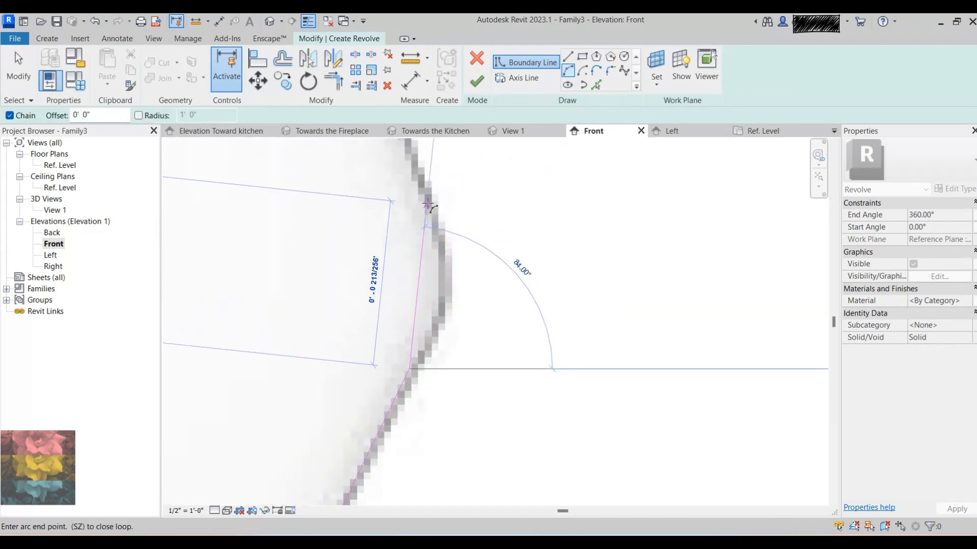
click(426, 205)
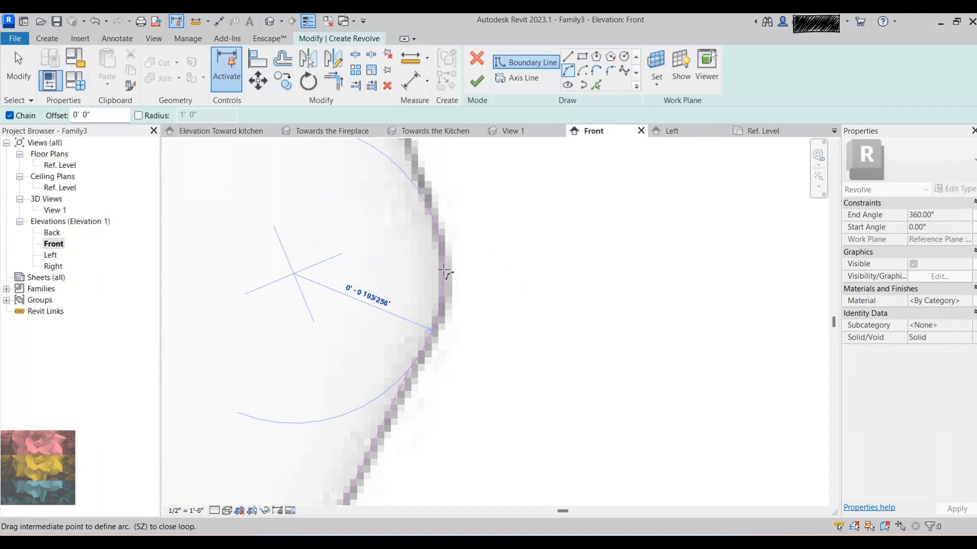
click(443, 269)
Draw a straight boundary line about 1.15" long from the bulge up to the horizontal rim line, and end the line chain
scroll(448, 410, down, 4)
scroll(439, 298, up, 1)
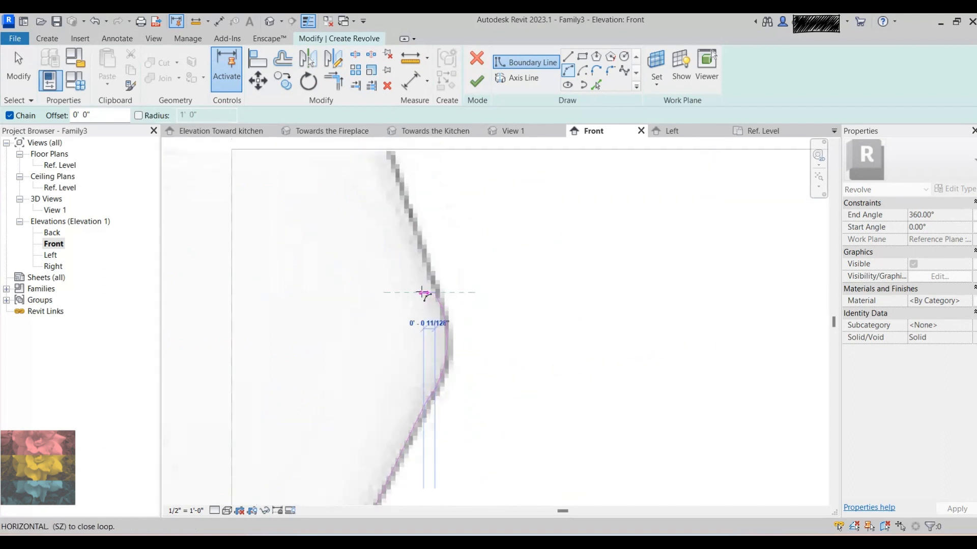
click(568, 56)
scroll(408, 296, down, 2)
scroll(391, 277, up, 3)
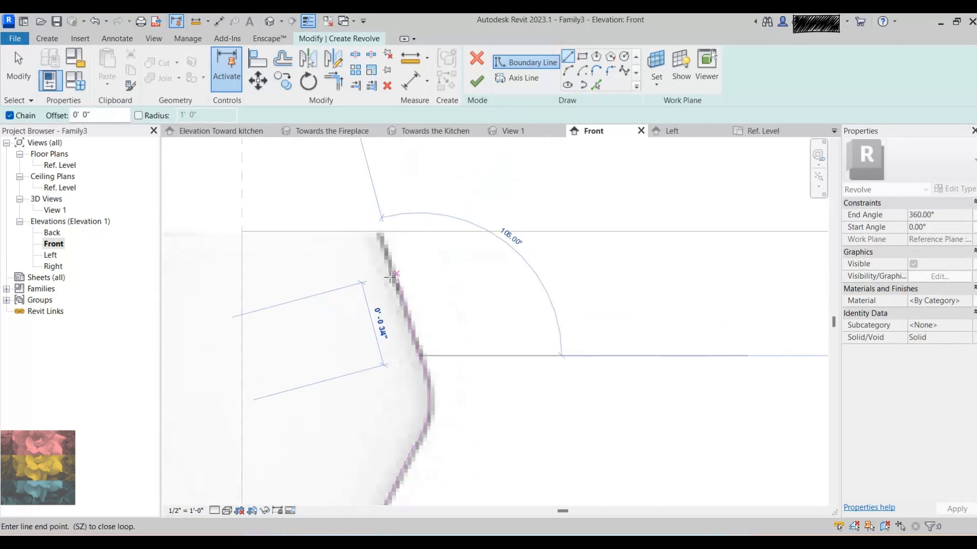
scroll(382, 262, up, 2)
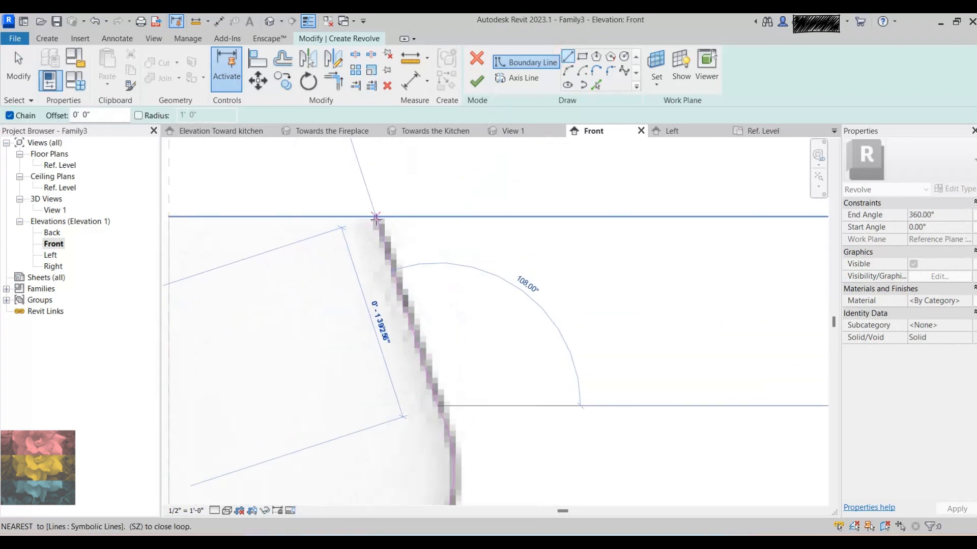
click(376, 217)
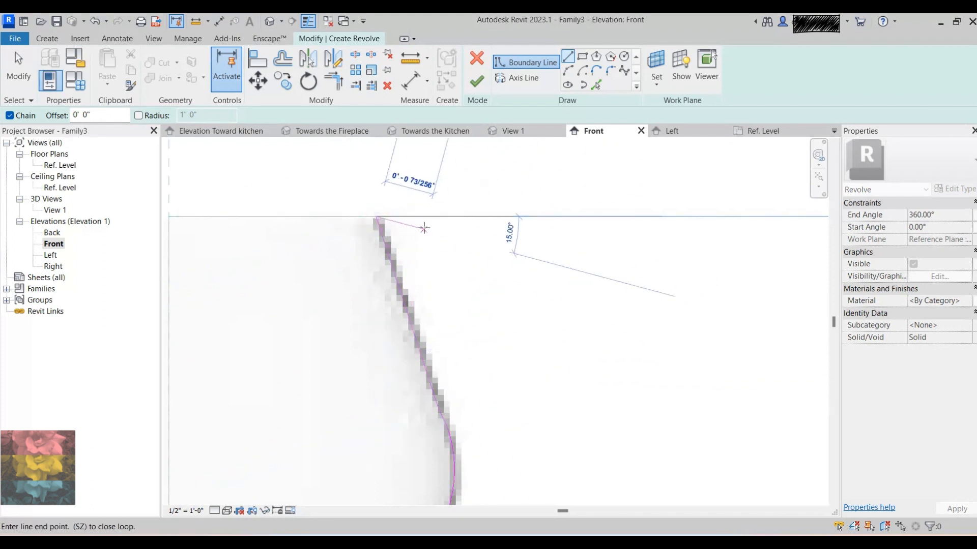
right_click(433, 212)
click(439, 217)
scroll(439, 217, down, 3)
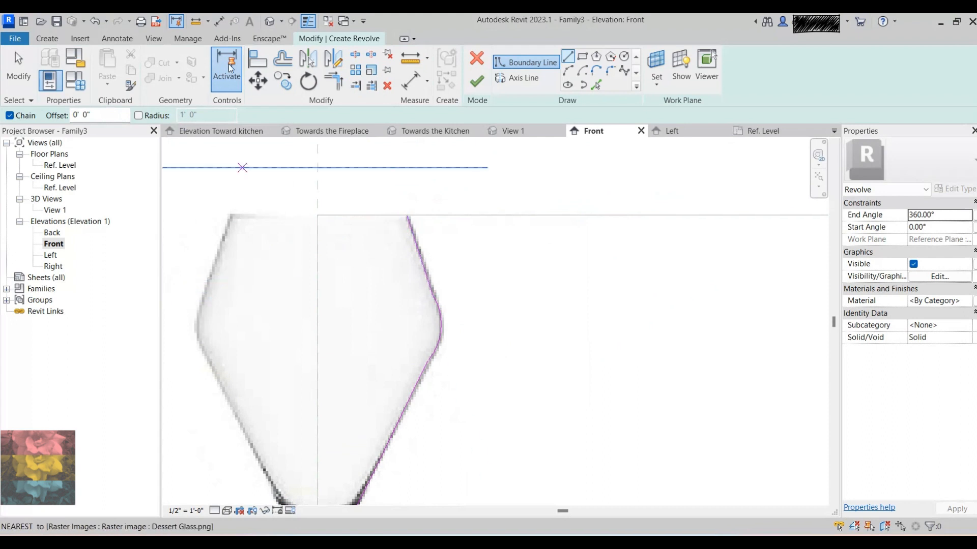
key(Escape)
Offset copies of the upper bowl line and the bulge arc inward by 1/32" to start the glass wall's inner face
click(279, 66)
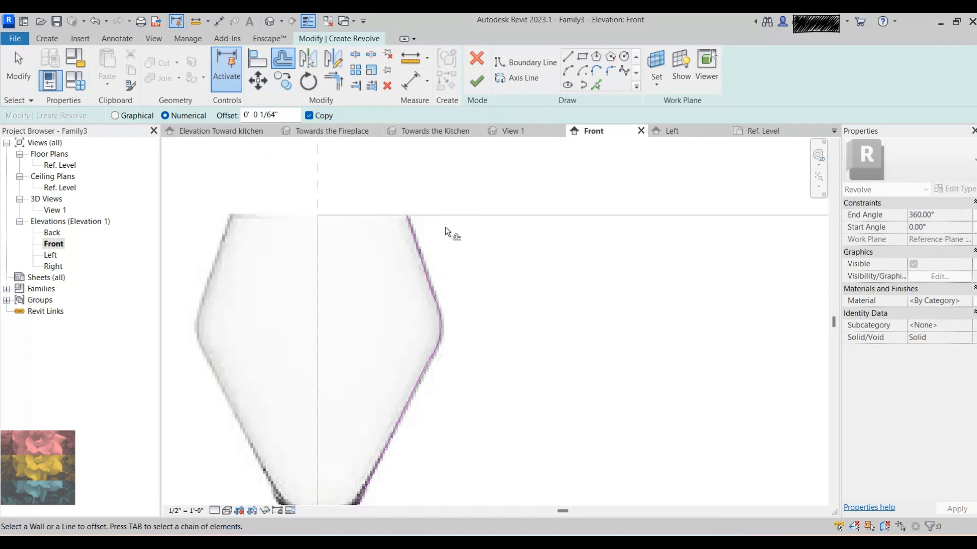
scroll(421, 225, up, 5)
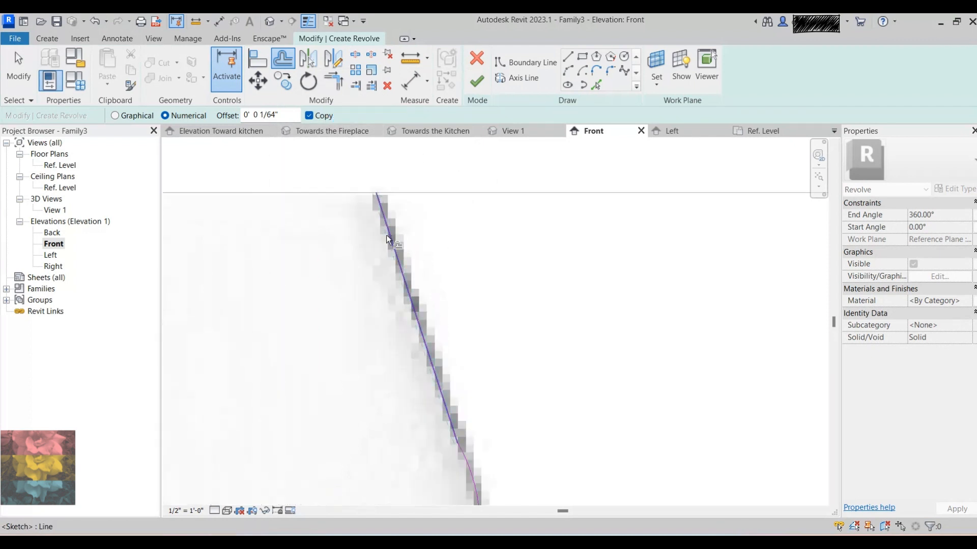
scroll(382, 224, up, 4)
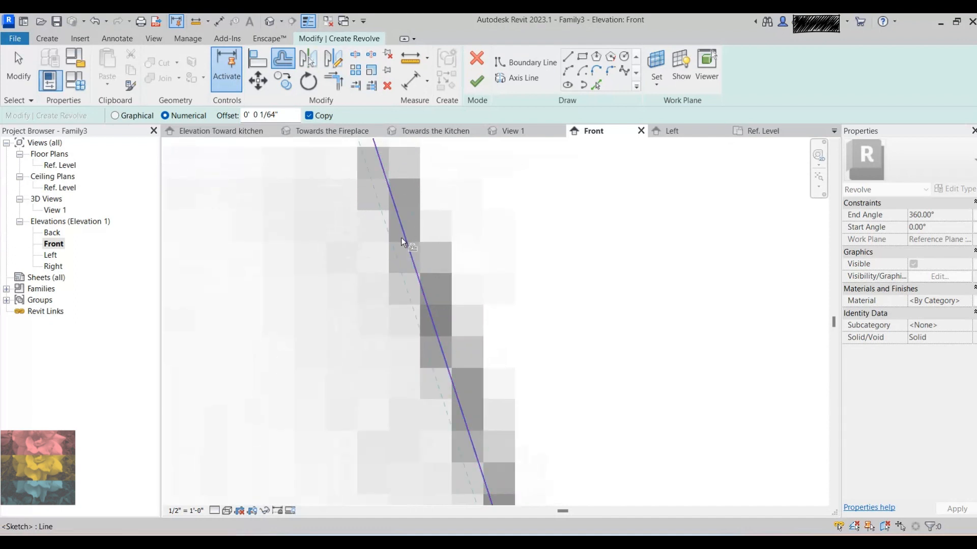
scroll(401, 237, down, 1)
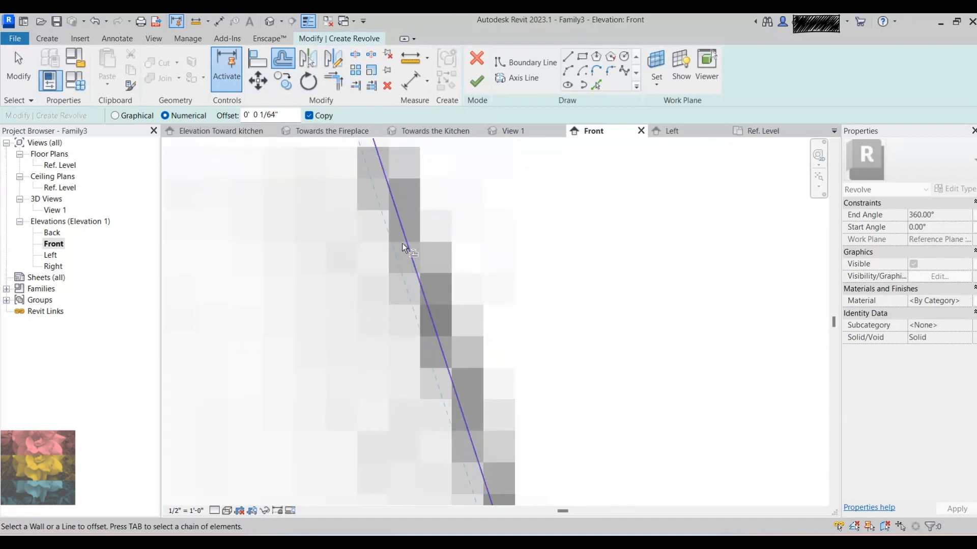
scroll(387, 251, down, 1)
drag(271, 115, 275, 115)
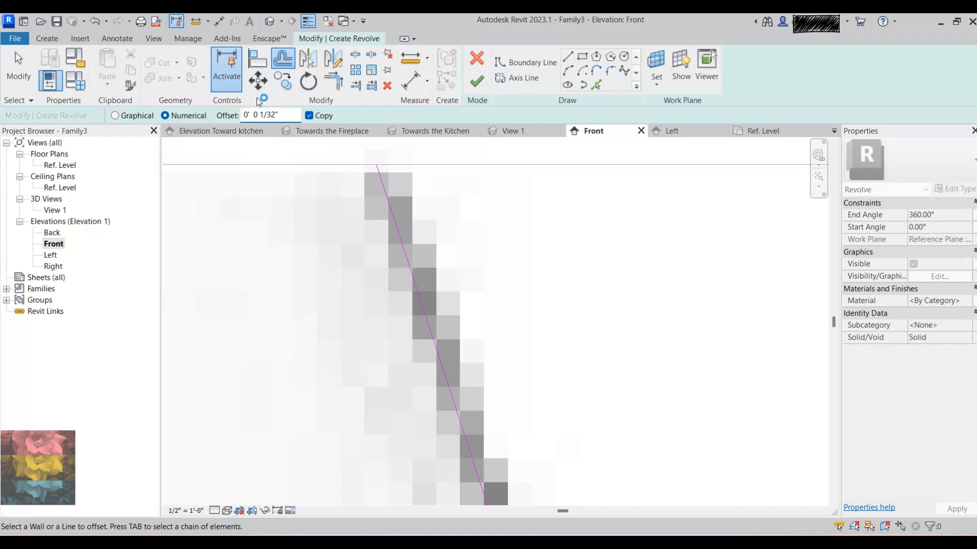
click(435, 344)
scroll(434, 343, down, 2)
scroll(390, 225, down, 4)
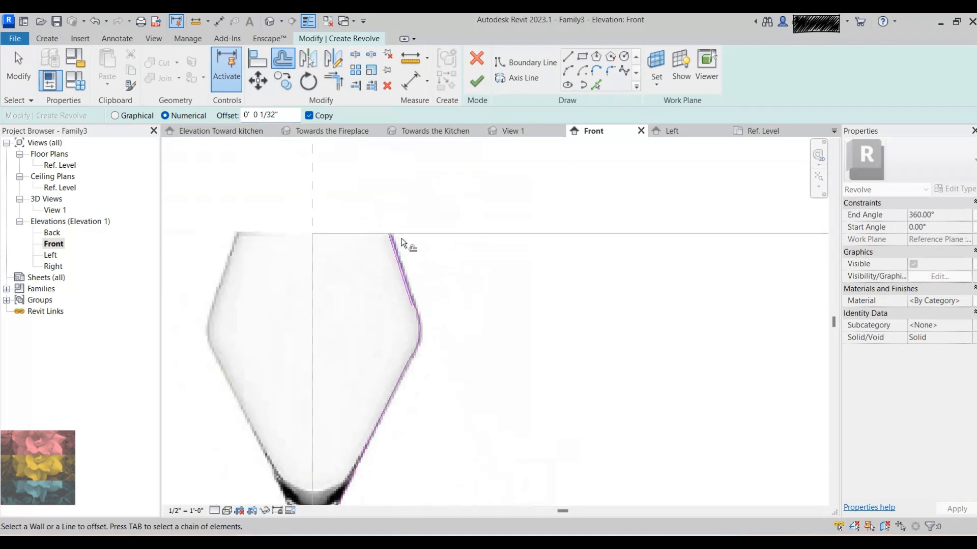
scroll(432, 386, up, 4)
click(421, 301)
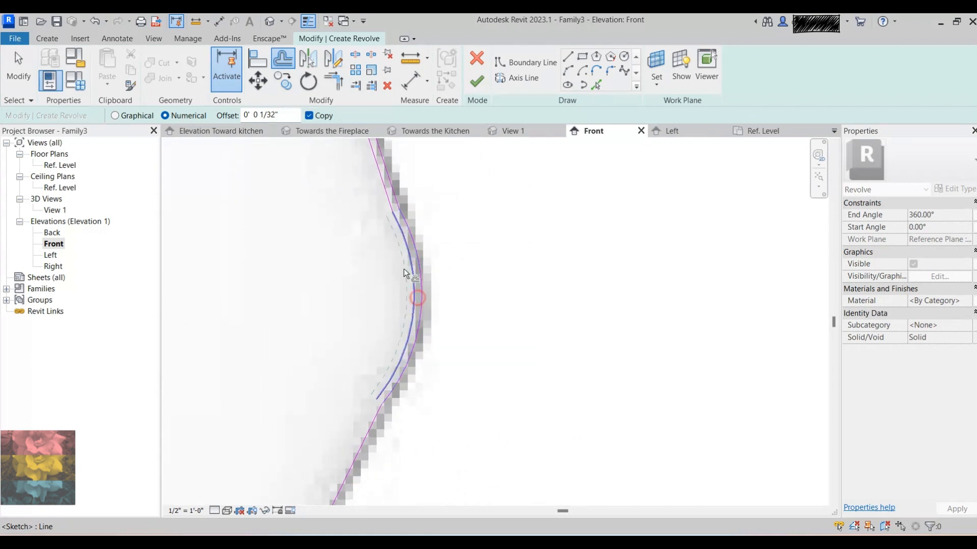
Offset a copy of the bowl's lower slanted line inward by 1/32" to continue the inner wall face
scroll(402, 264, down, 2)
scroll(366, 355, up, 2)
click(377, 361)
scroll(407, 280, down, 2)
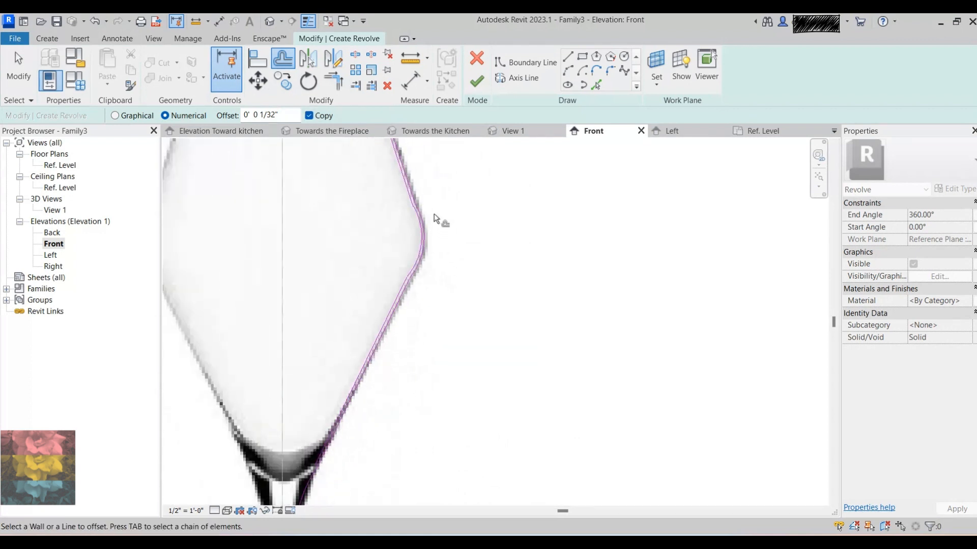
scroll(351, 390, up, 3)
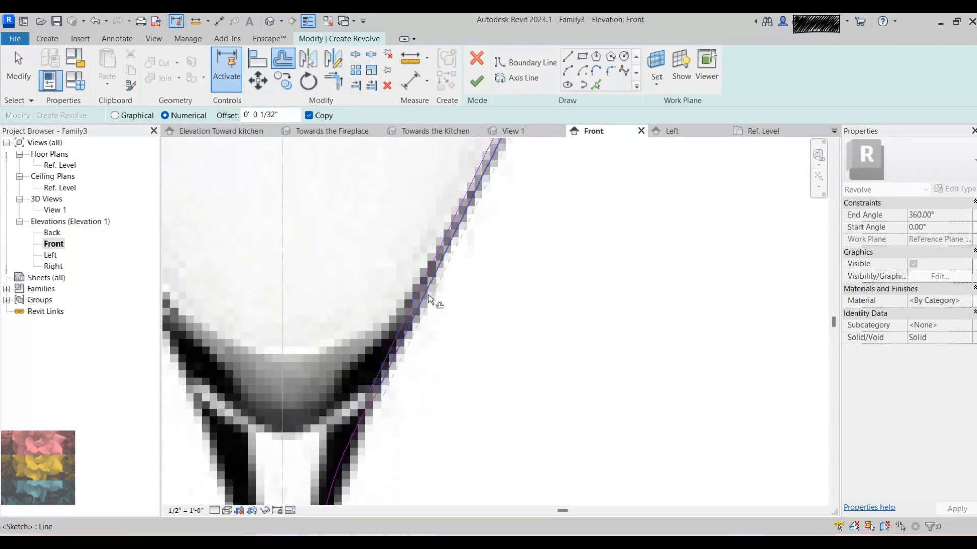
scroll(379, 362, up, 3)
scroll(356, 361, down, 3)
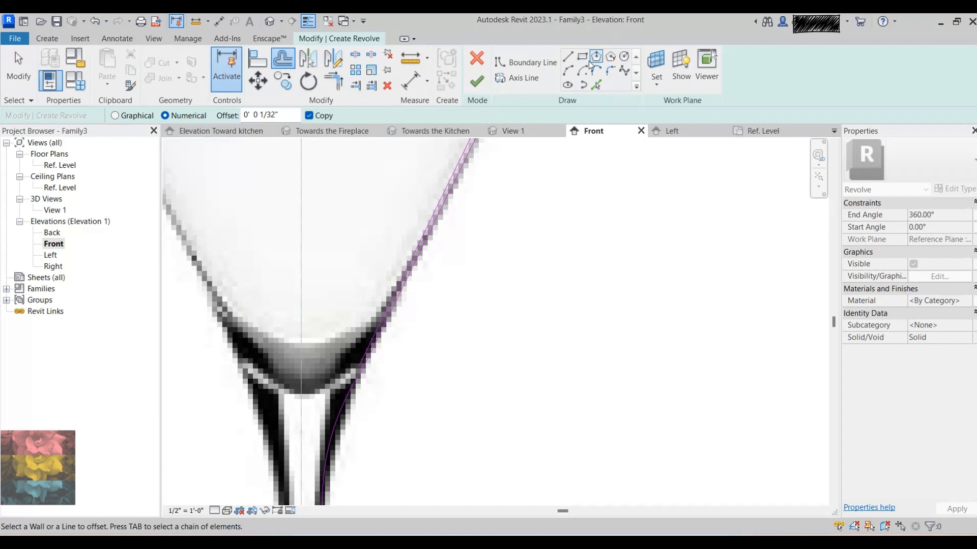
Draw a Start-End-Radius boundary arc from the centre axis just below the dark bowl bottom, curving upward along its underside
click(570, 70)
scroll(300, 432, up, 4)
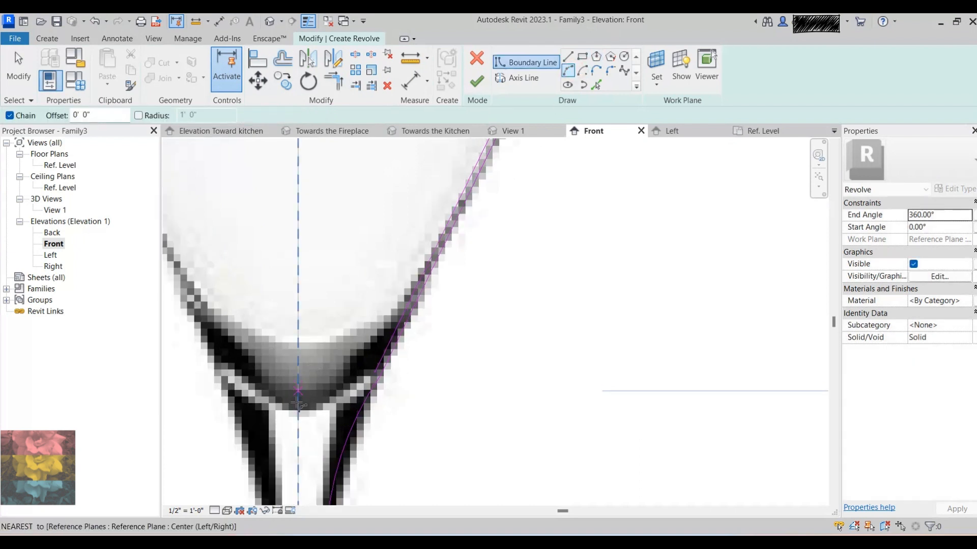
scroll(299, 432, up, 2)
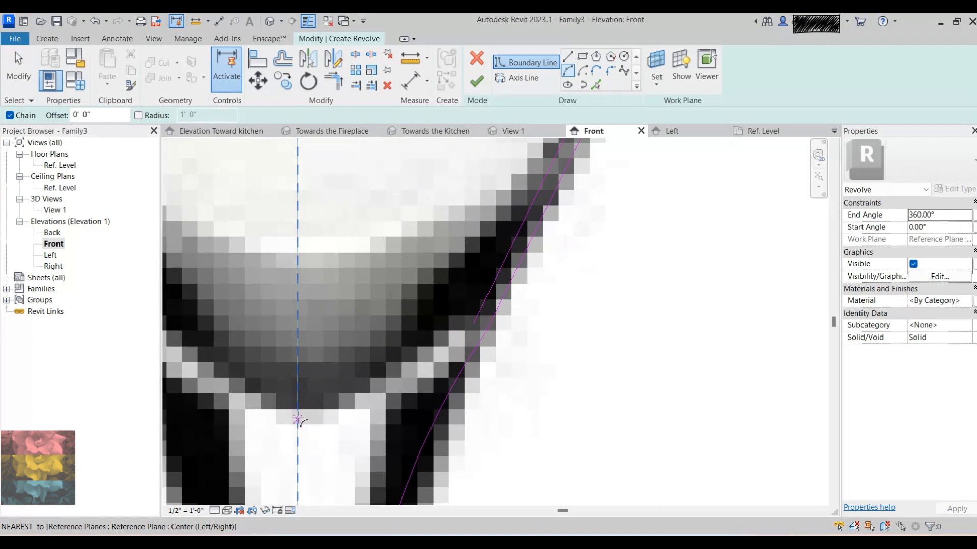
click(298, 420)
scroll(368, 402, up, 2)
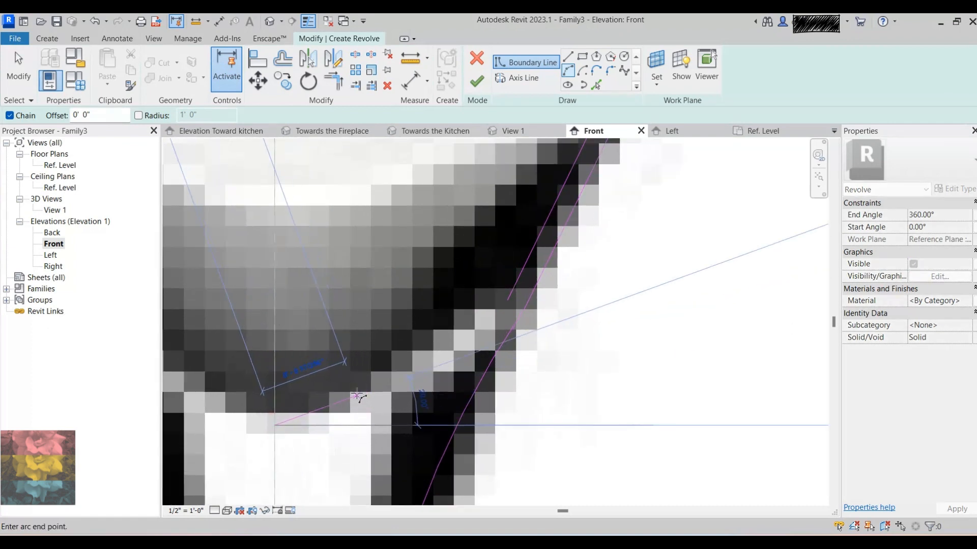
click(351, 398)
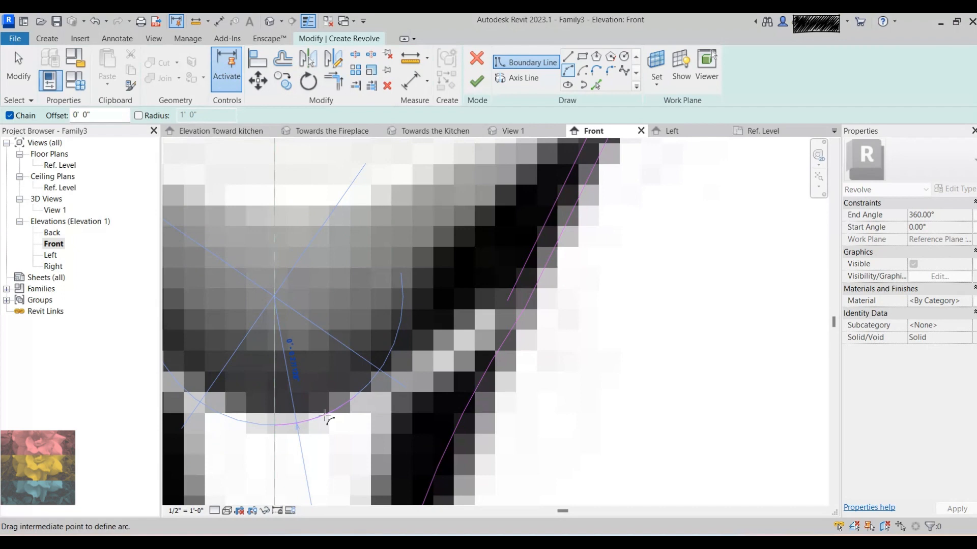
click(324, 416)
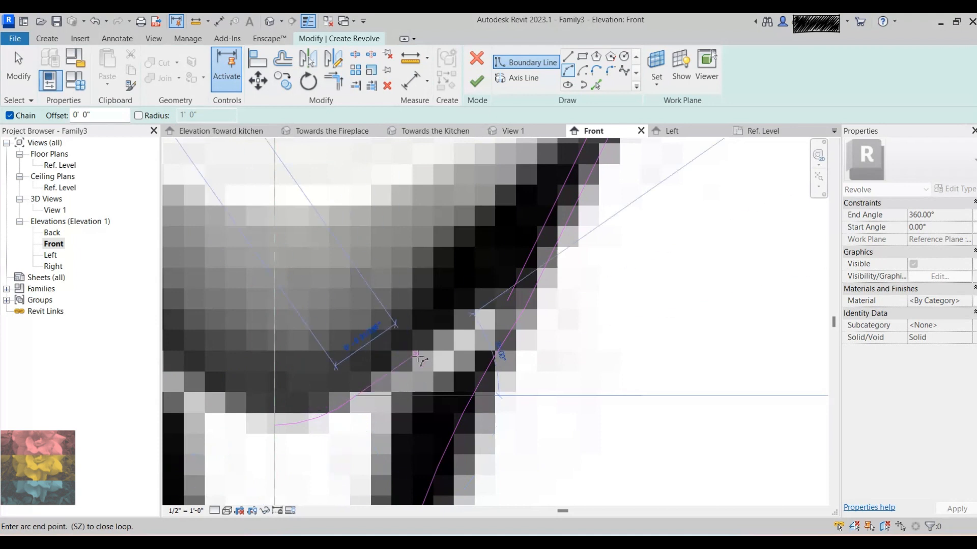
Continue with a second arc about 25/64" in radius, ending at the lower end of the inner wall line
scroll(447, 354, up, 2)
scroll(502, 295, up, 1)
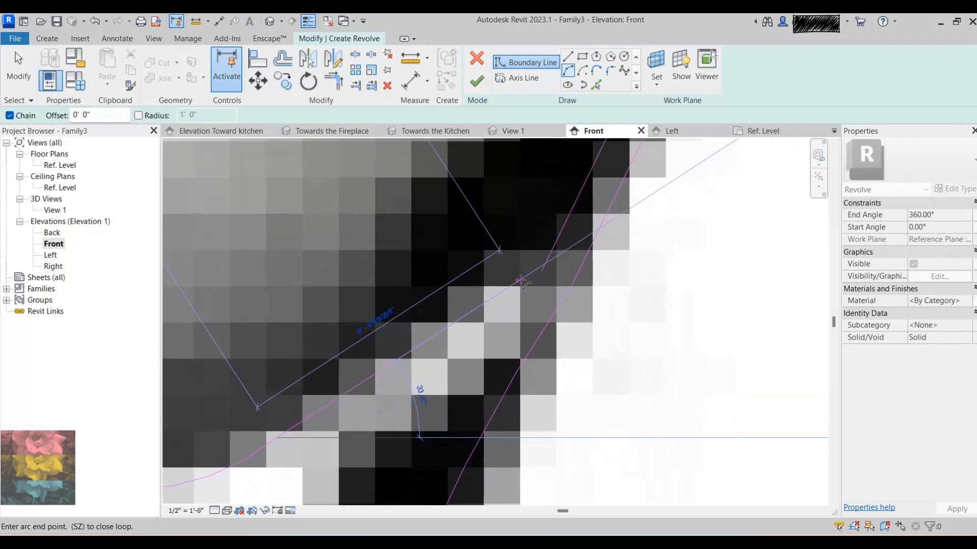
click(541, 272)
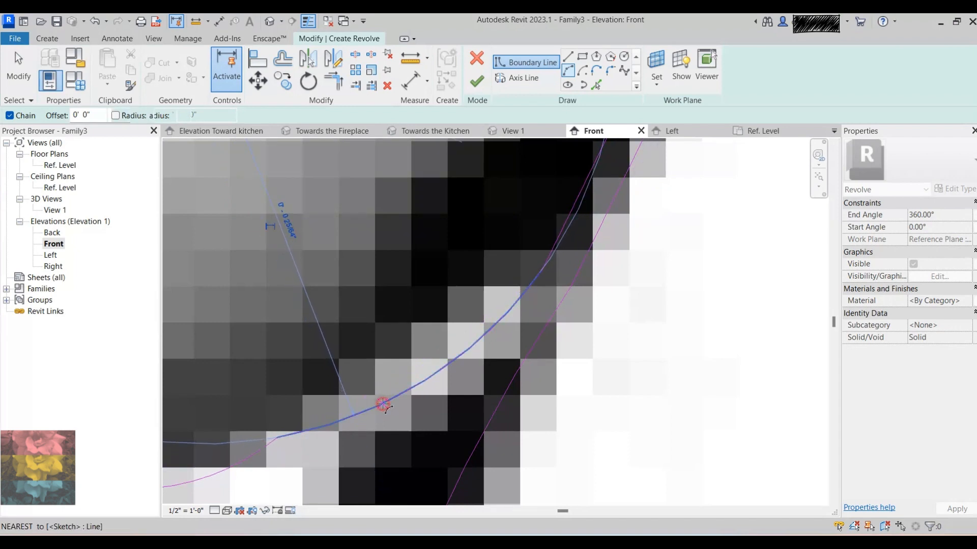
click(385, 404)
scroll(386, 404, down, 2)
scroll(286, 451, up, 2)
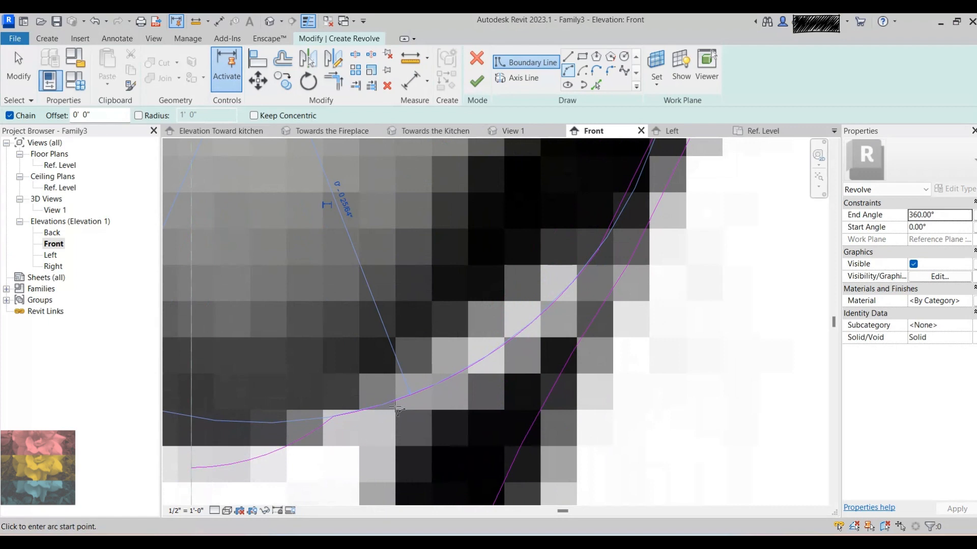
Draw a bridging arc about 143/256" in radius across the kink between the two bowl-bottom arcs, and leave the arc tool
click(411, 395)
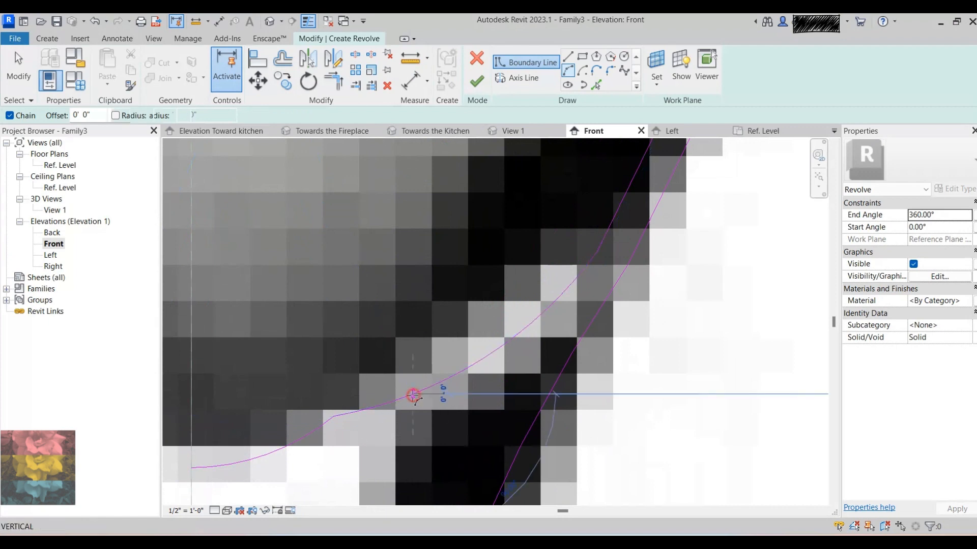
click(255, 458)
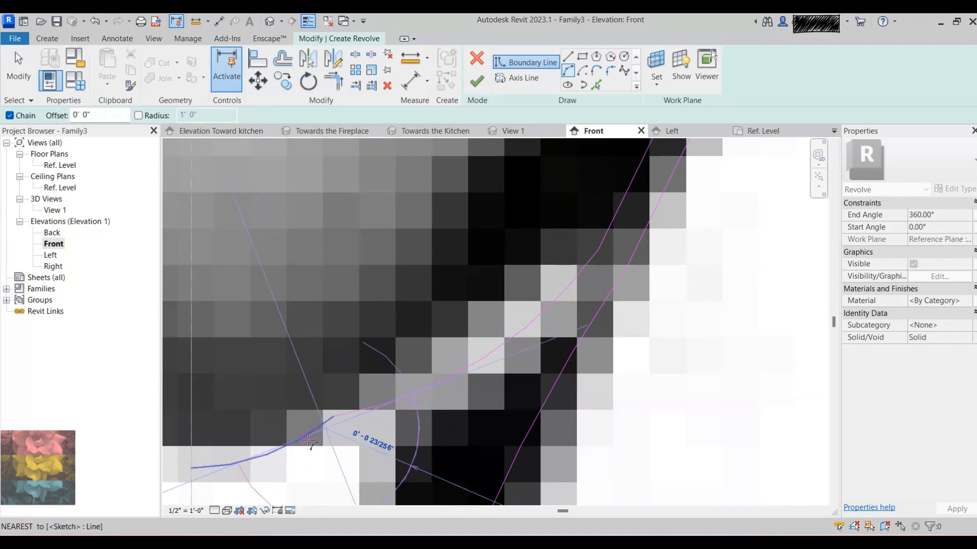
click(310, 445)
key(Escape)
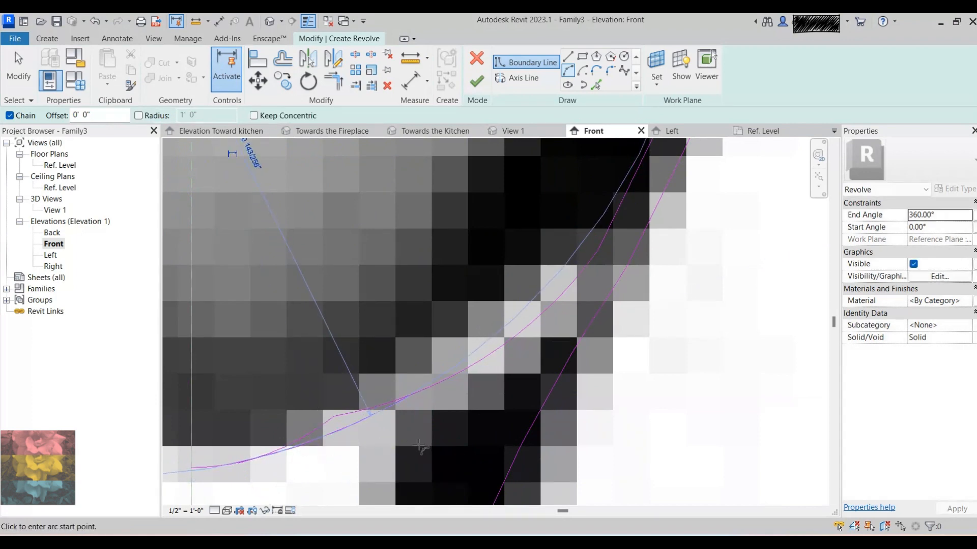
key(Escape)
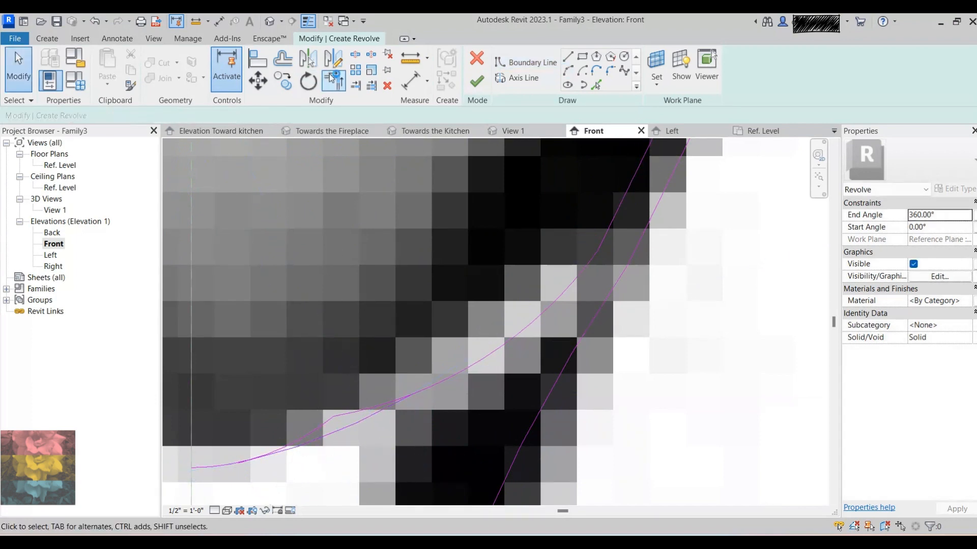
Trim the bowl-bottom arcs to the bridging arc so they form one continuous curve without overlapping ends
click(330, 92)
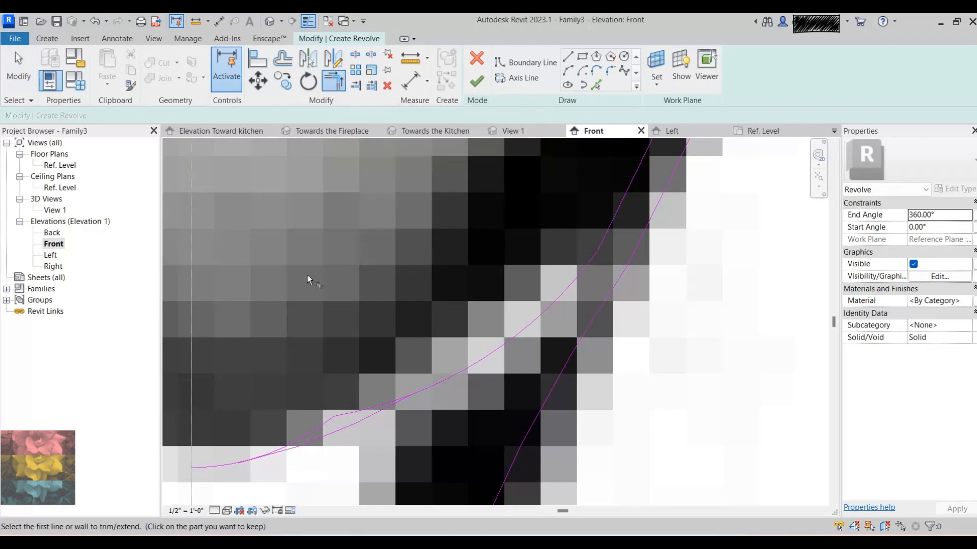
click(202, 469)
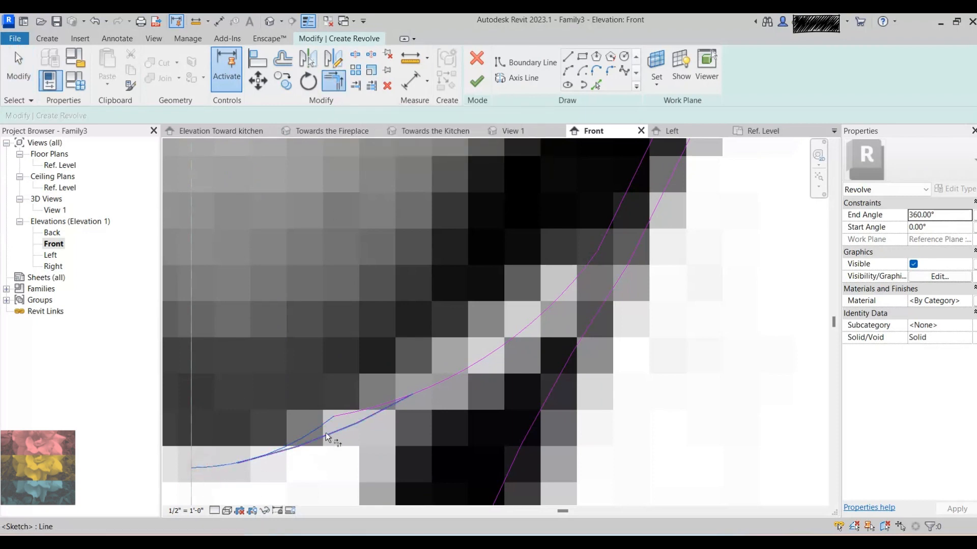
click(455, 378)
scroll(300, 468, down, 5)
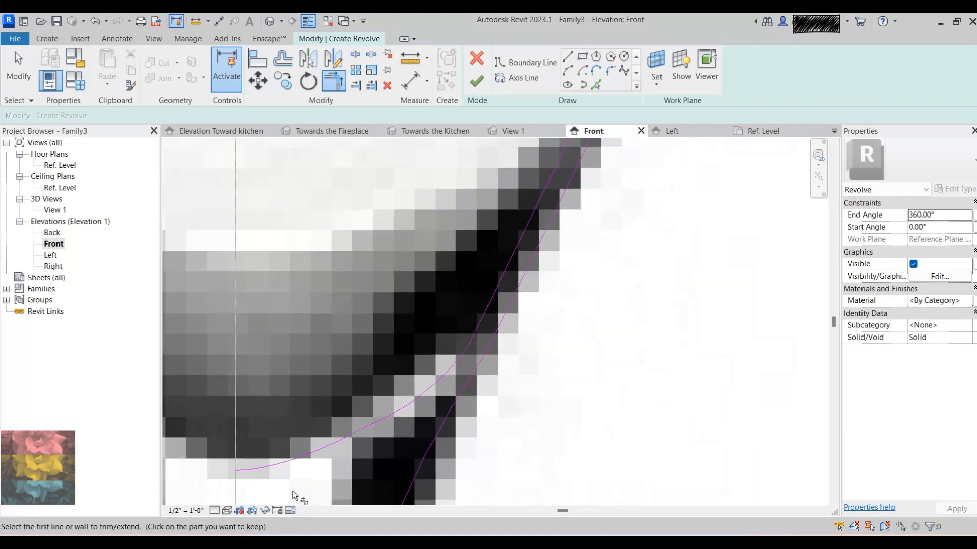
scroll(362, 413, down, 5)
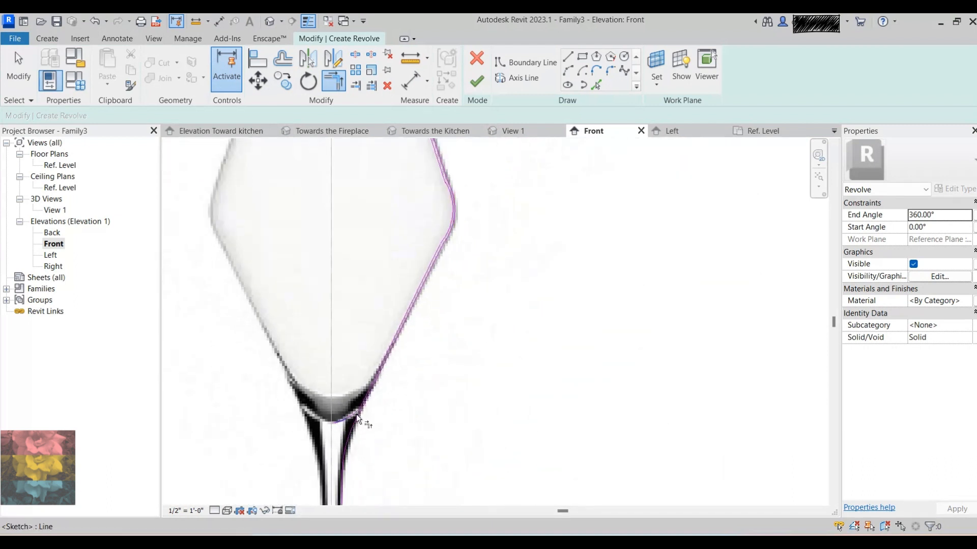
scroll(421, 193, up, 2)
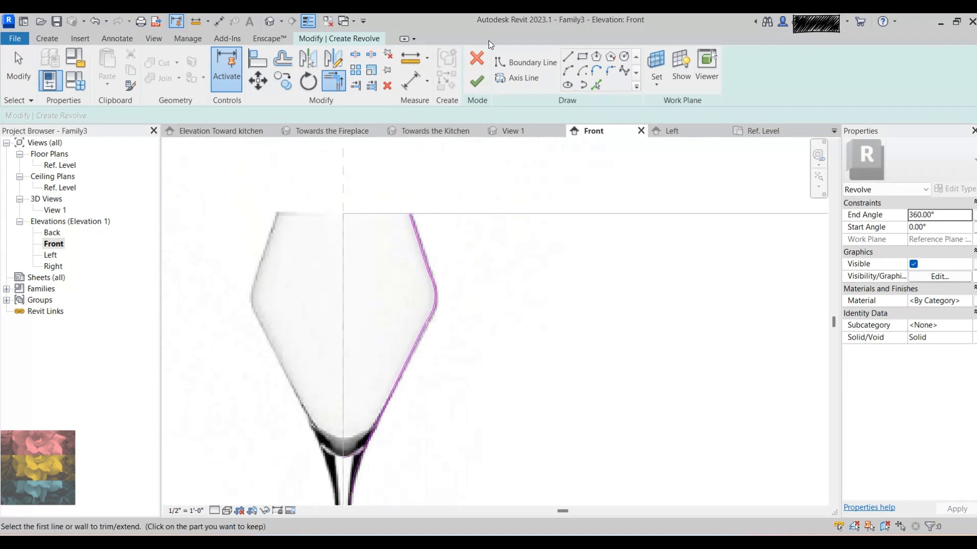
Draw a vertical boundary line along the centre axis from the bowl-bottom arc down to the start of the foot's base line
click(506, 62)
scroll(401, 159, down, 3)
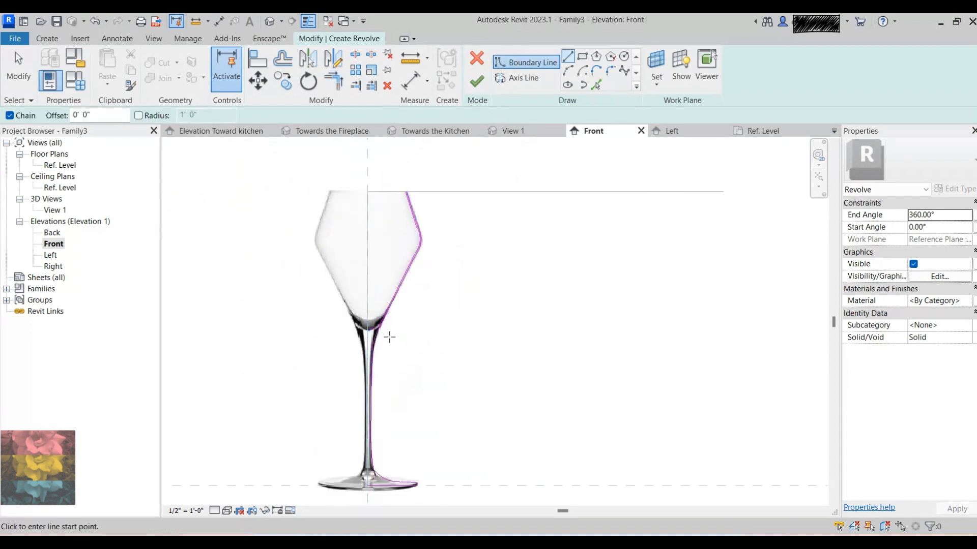
scroll(358, 328, up, 4)
scroll(358, 328, up, 5)
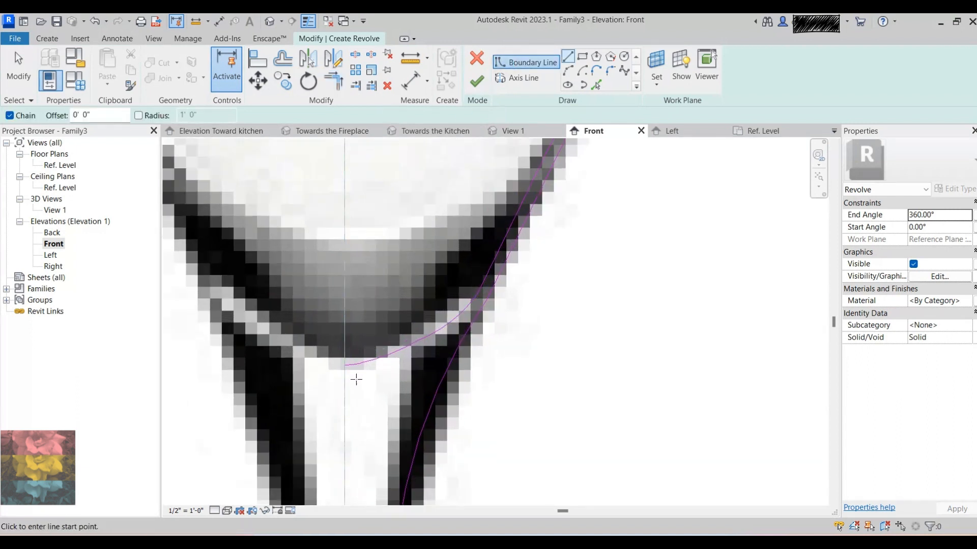
click(343, 365)
scroll(350, 290, down, 6)
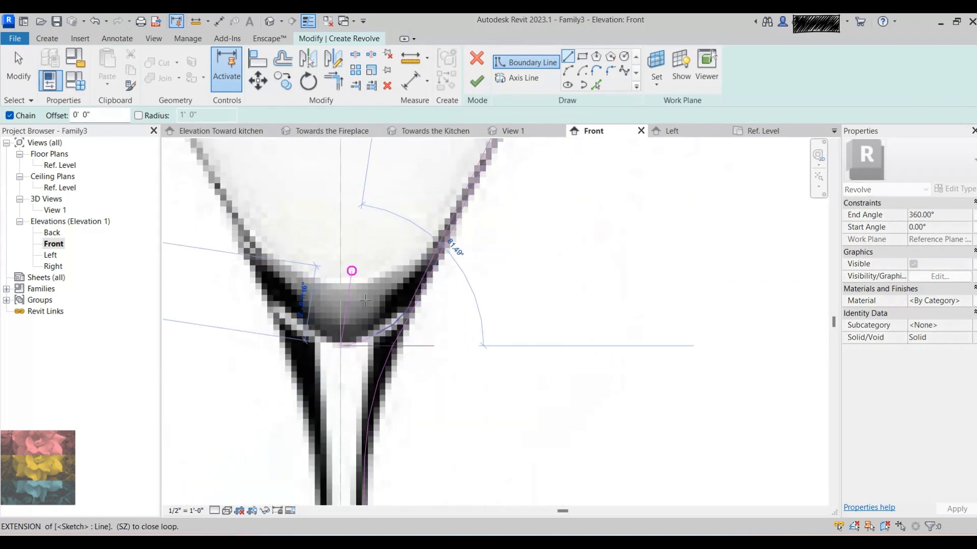
scroll(349, 290, down, 2)
scroll(376, 445, up, 1)
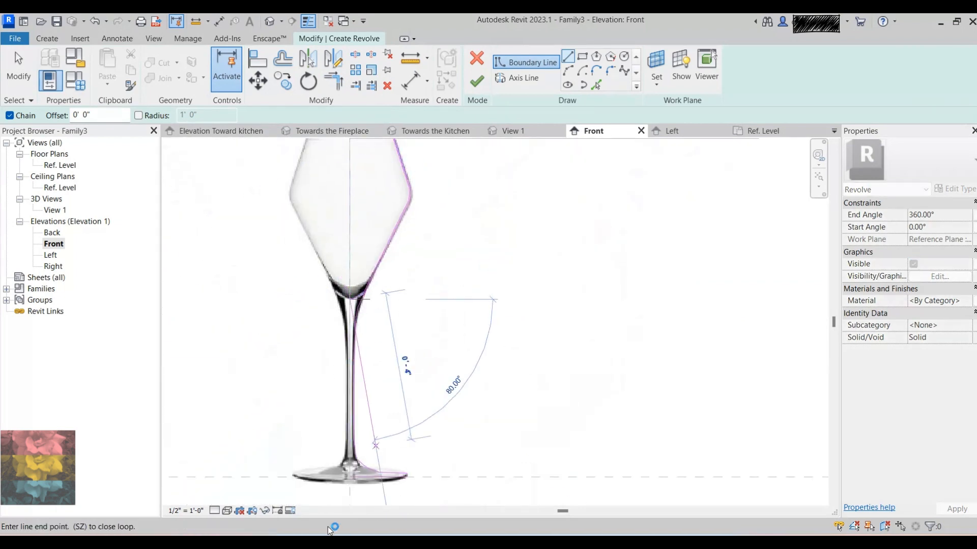
scroll(351, 473, up, 10)
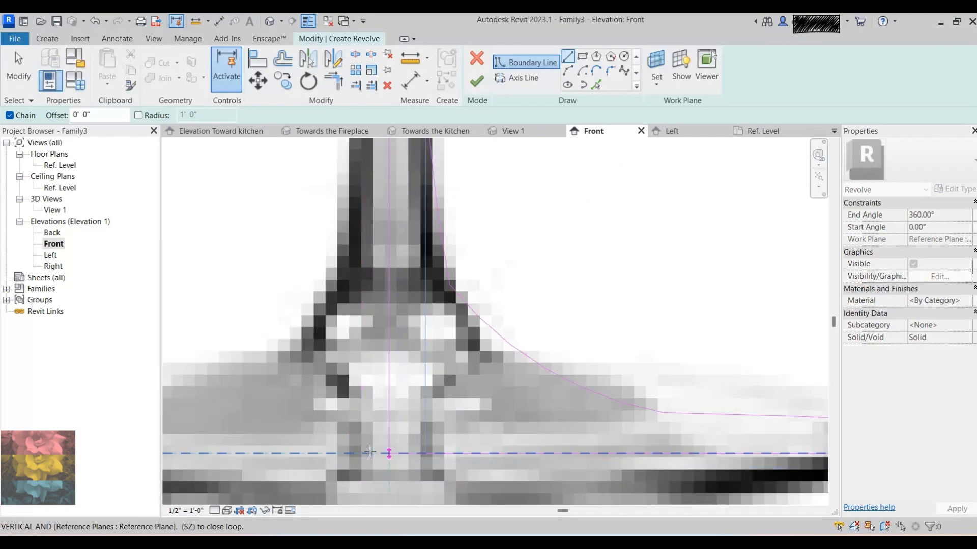
scroll(424, 420, up, 1)
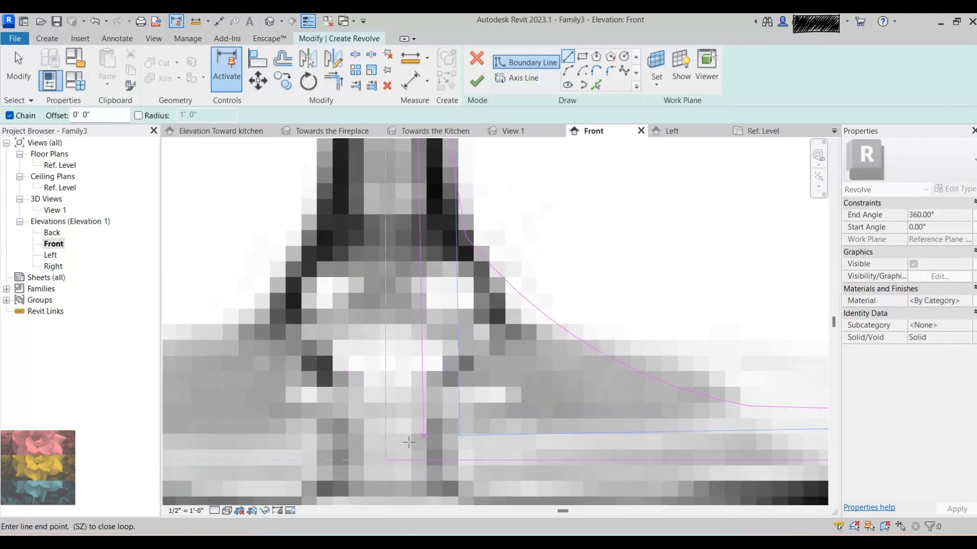
click(386, 460)
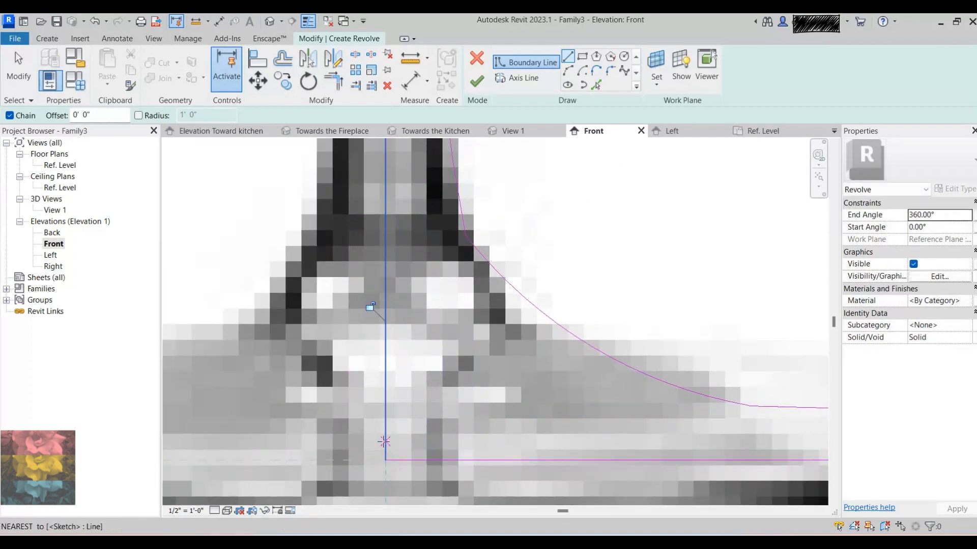
Draw a horizontal boundary line about 1/32" long inward along the rim from the outer wall's top end, and end the line chain
scroll(370, 404, down, 1)
scroll(370, 386, down, 6)
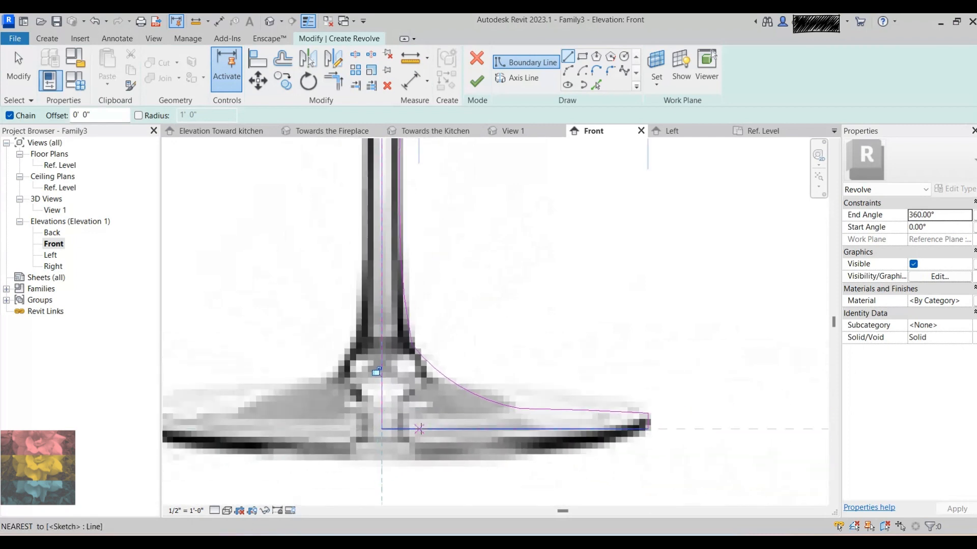
scroll(423, 428, up, 4)
scroll(401, 427, up, 1)
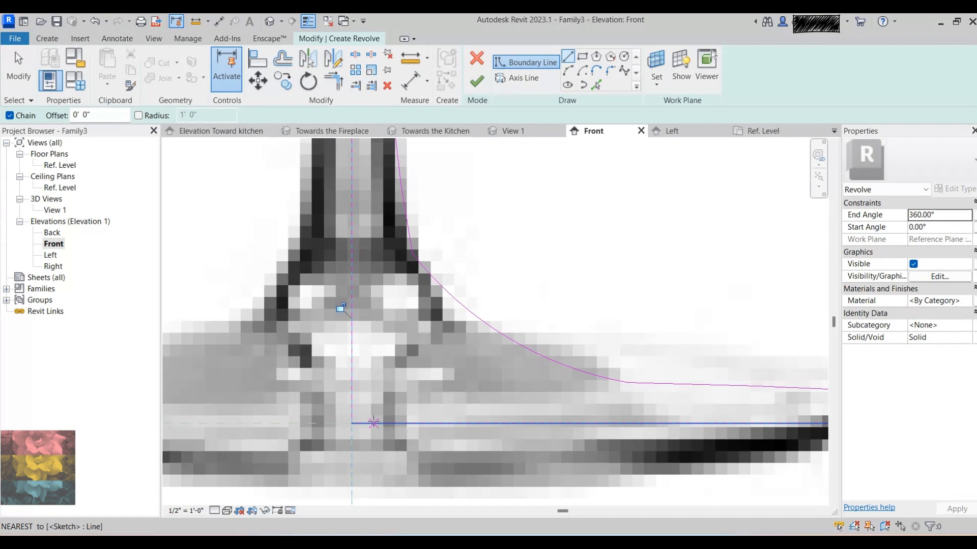
scroll(373, 423, down, 5)
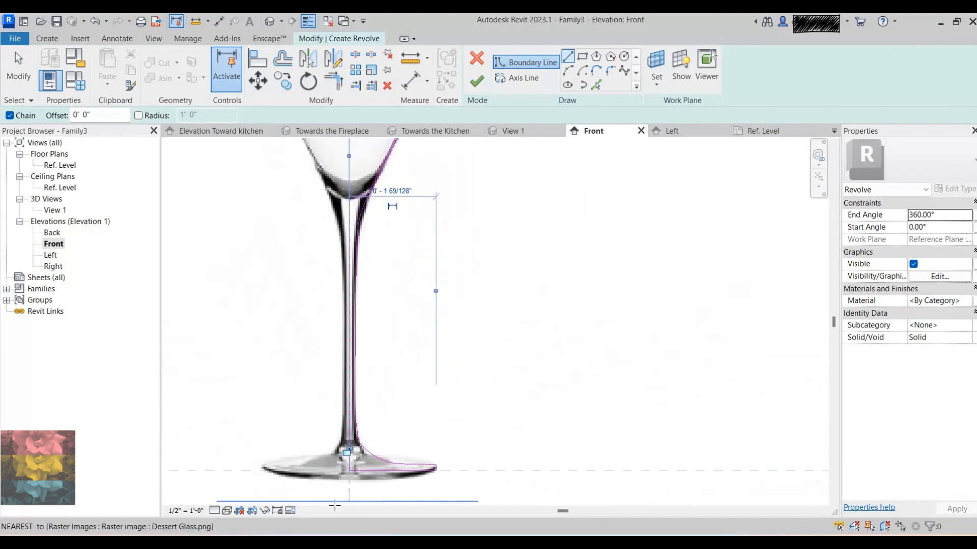
scroll(335, 505, down, 4)
scroll(381, 191, up, 8)
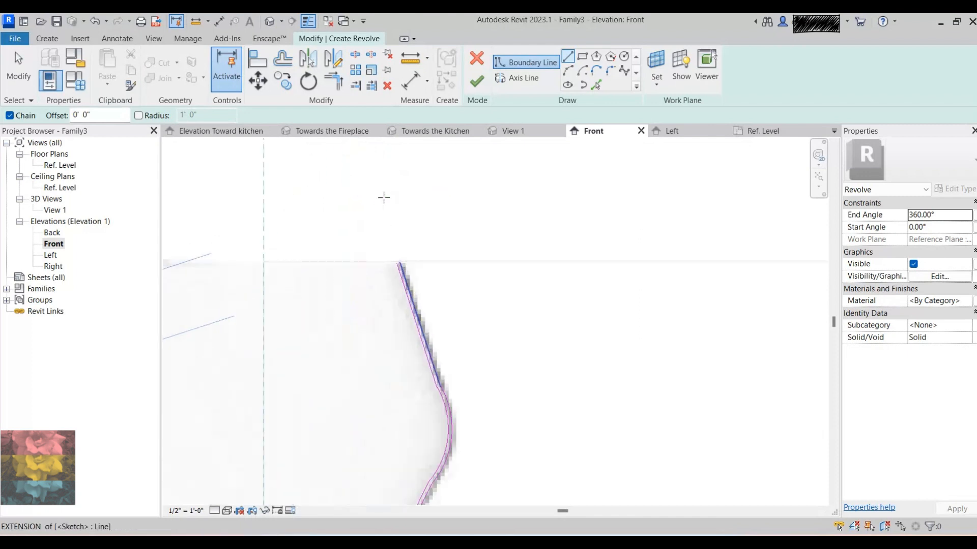
scroll(410, 297, up, 6)
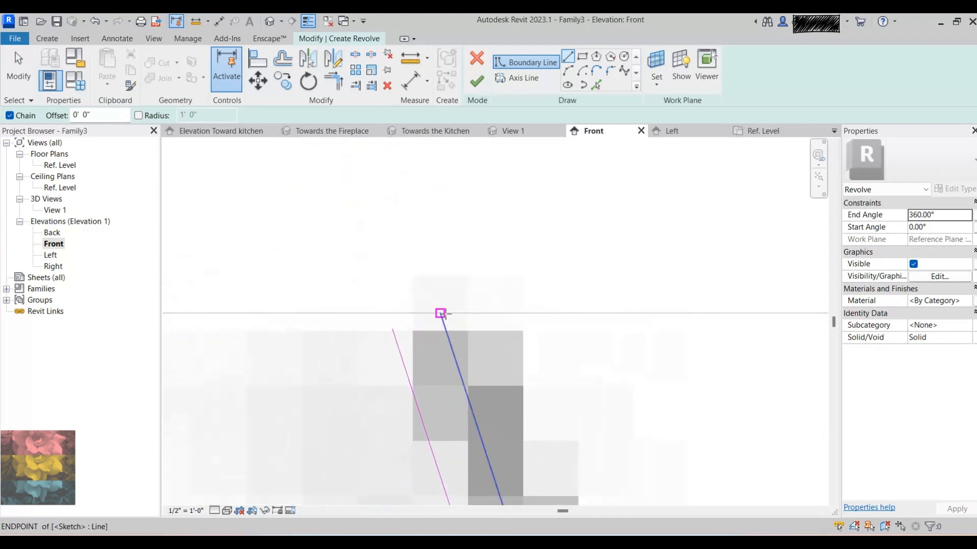
click(440, 313)
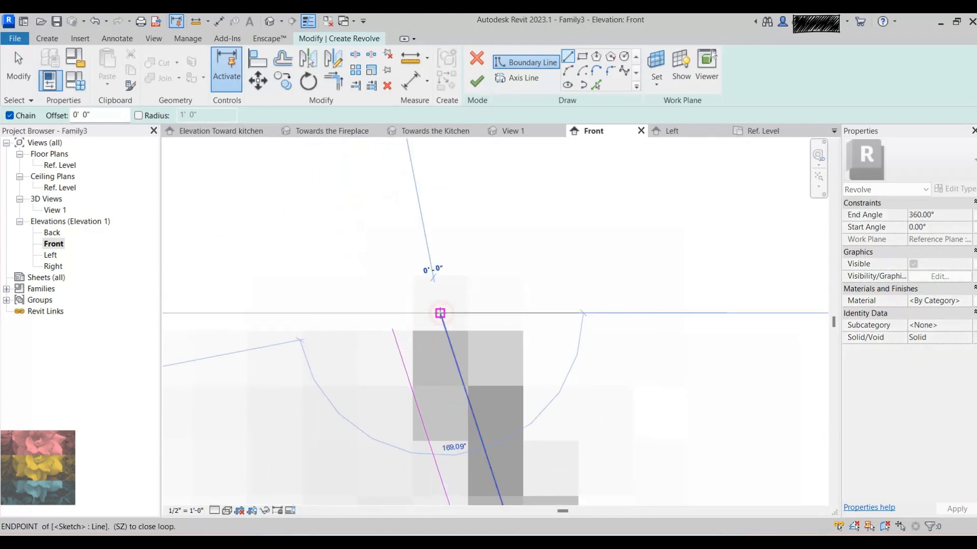
click(387, 312)
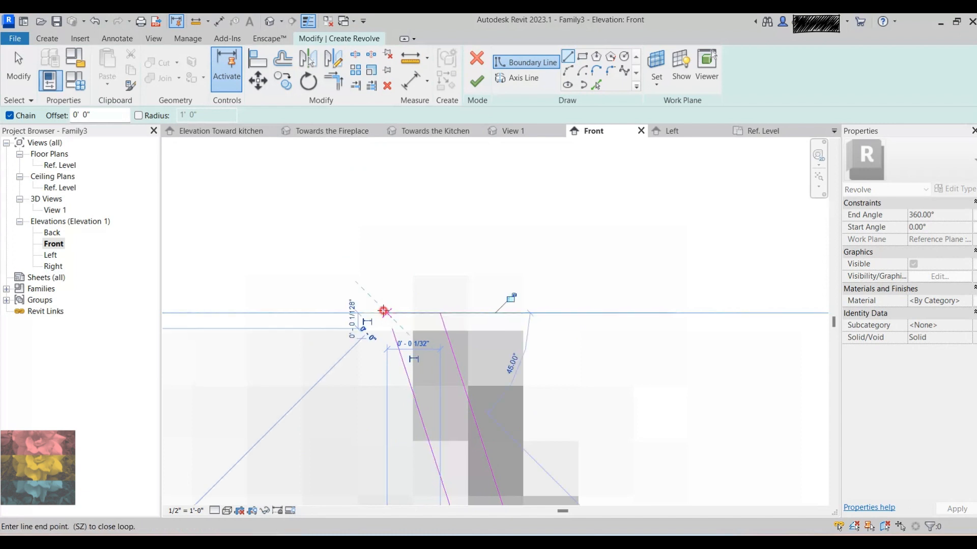
right_click(390, 263)
click(402, 271)
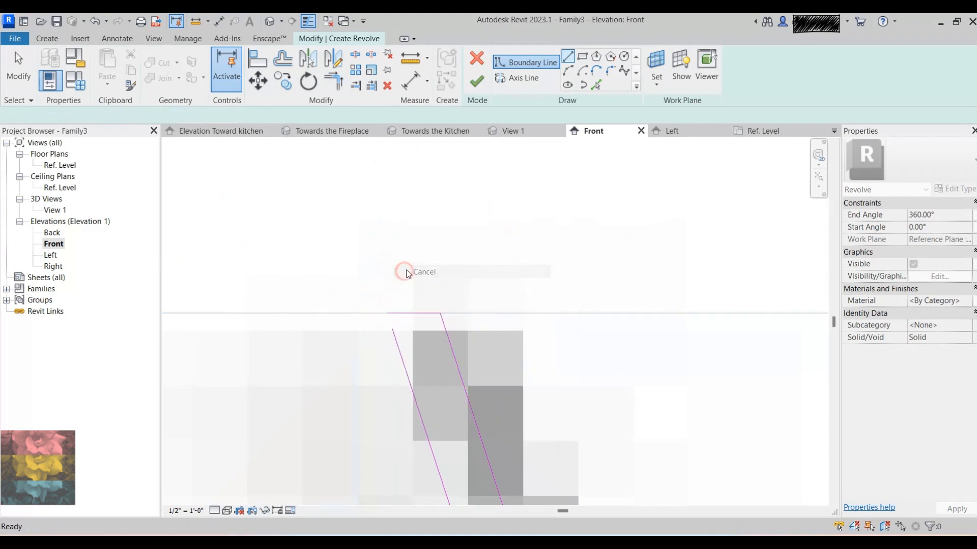
Trim the bowl's inner wall line and the short rim line to each other so they meet in a corner
click(334, 81)
click(393, 337)
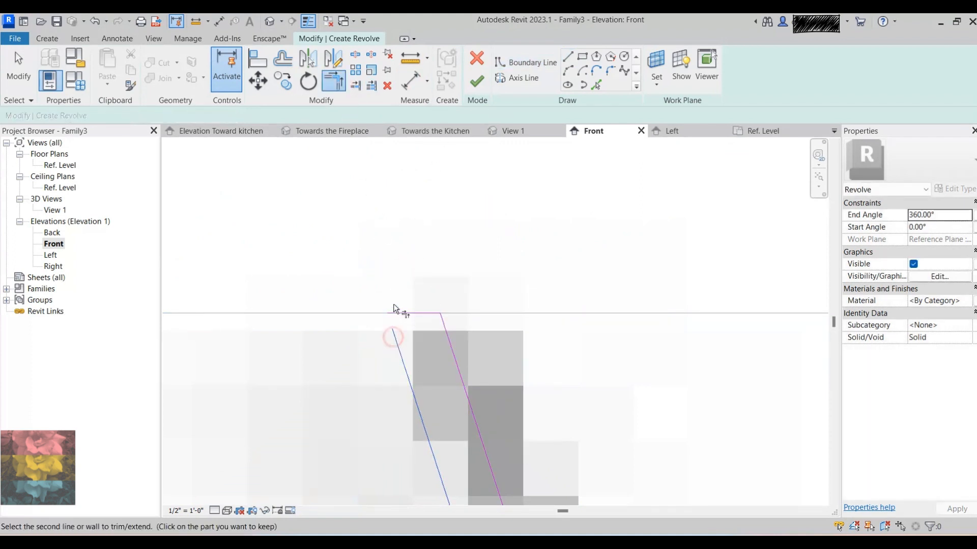
click(395, 313)
scroll(485, 279, down, 3)
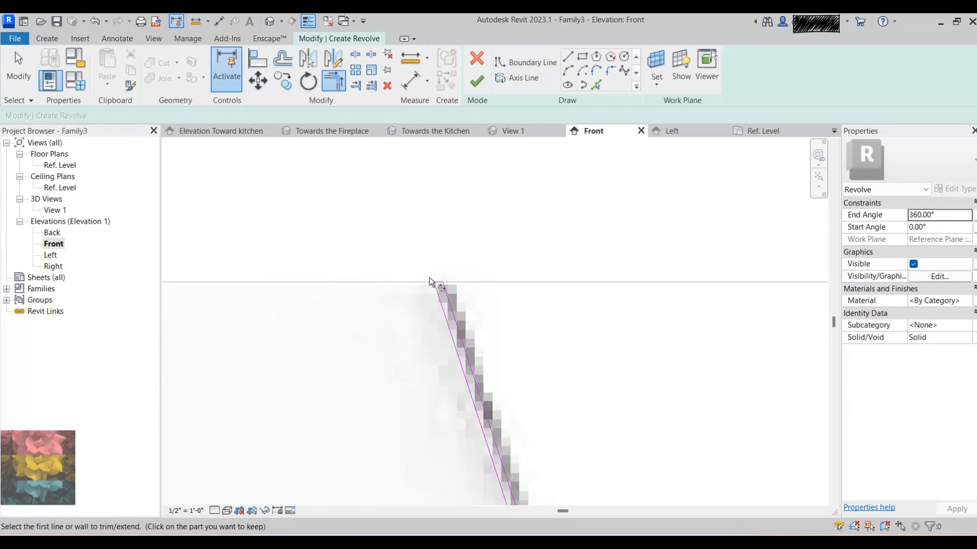
Draw a vertical axis line about 2" long down the glass's centreline, starting at rim level
scroll(432, 279, down, 5)
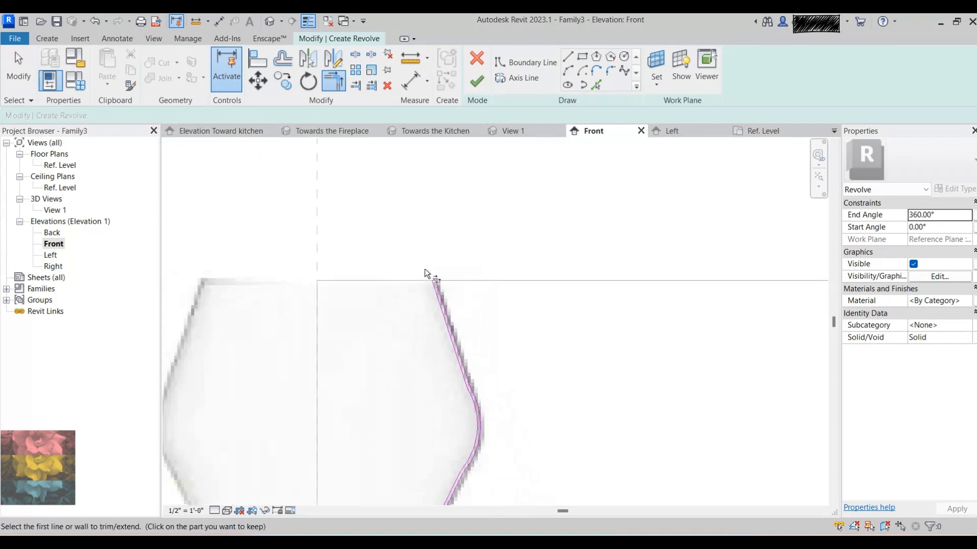
click(507, 76)
click(358, 266)
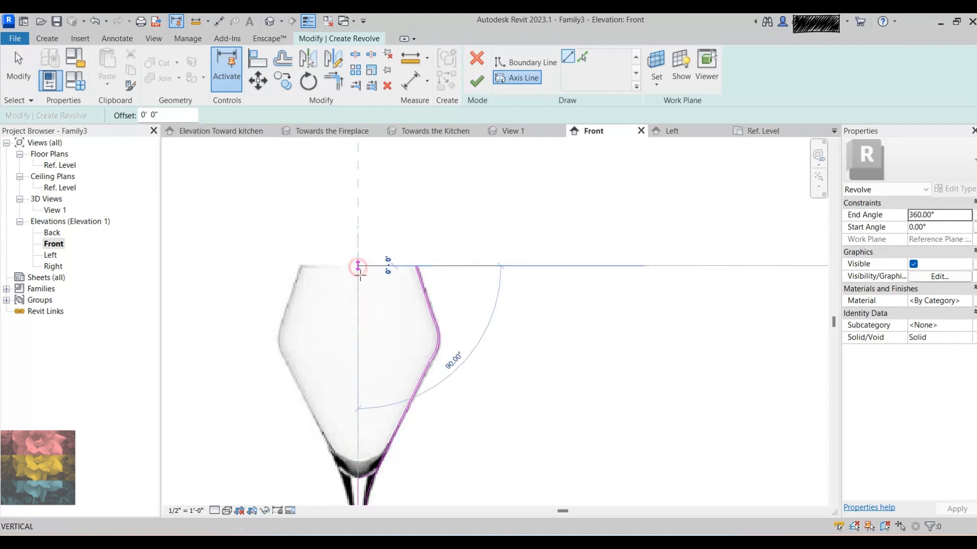
click(358, 364)
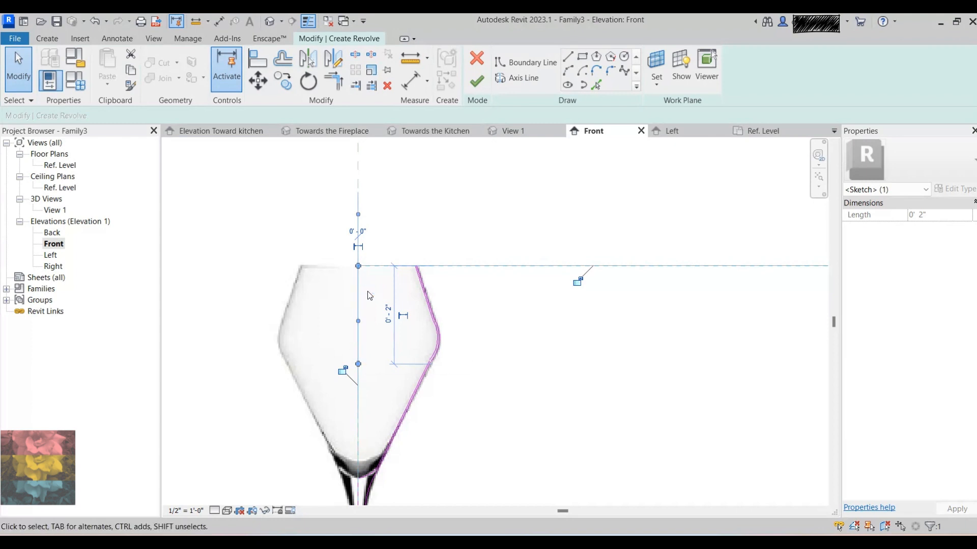
scroll(422, 265, up, 5)
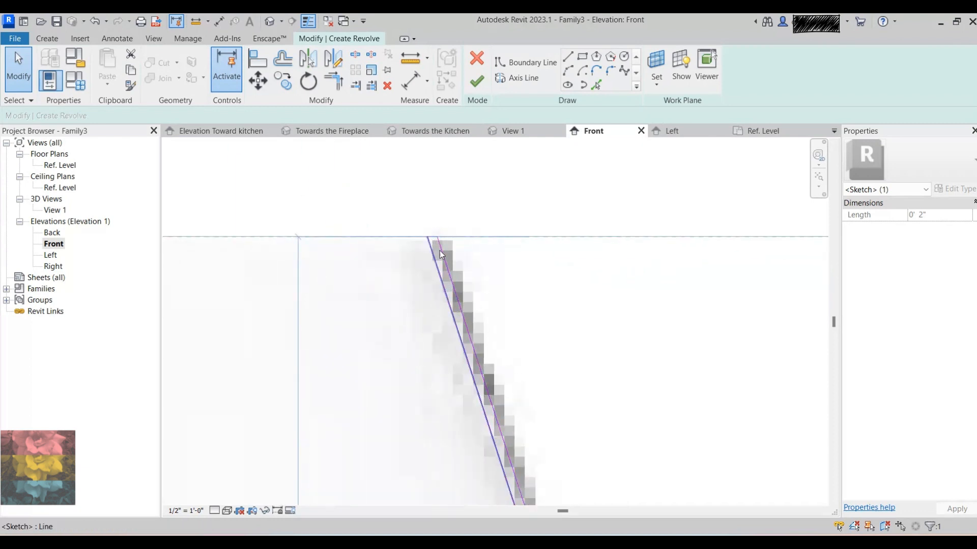
scroll(428, 241, down, 4)
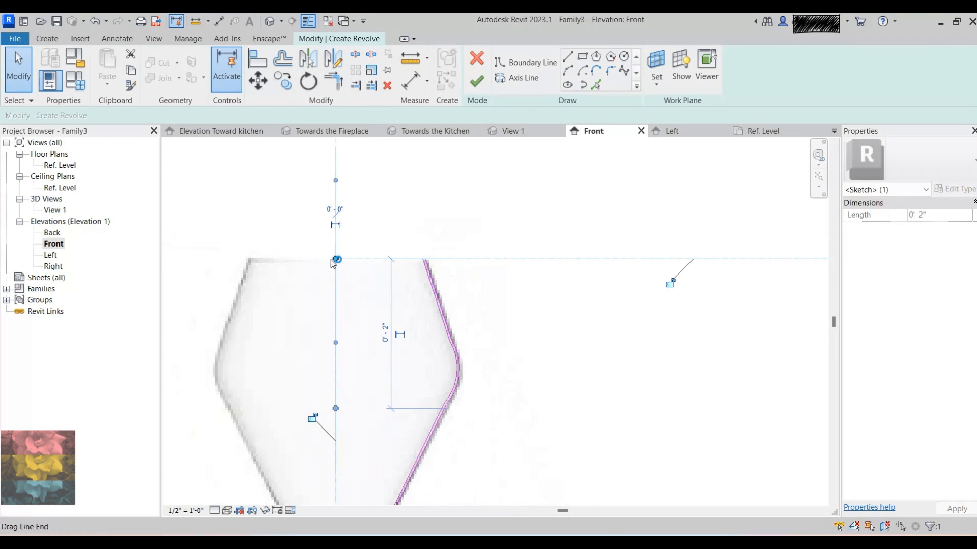
scroll(326, 306, down, 2)
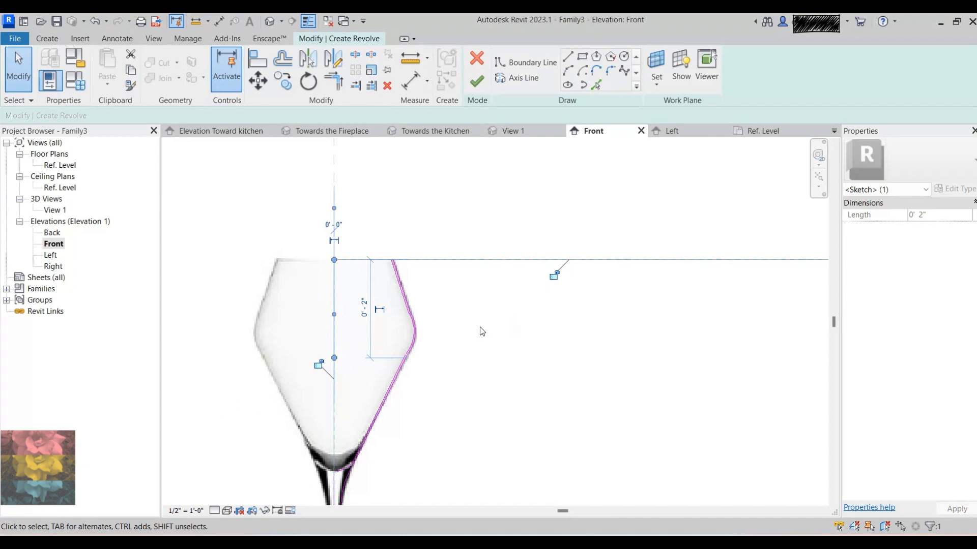
scroll(482, 331, down, 2)
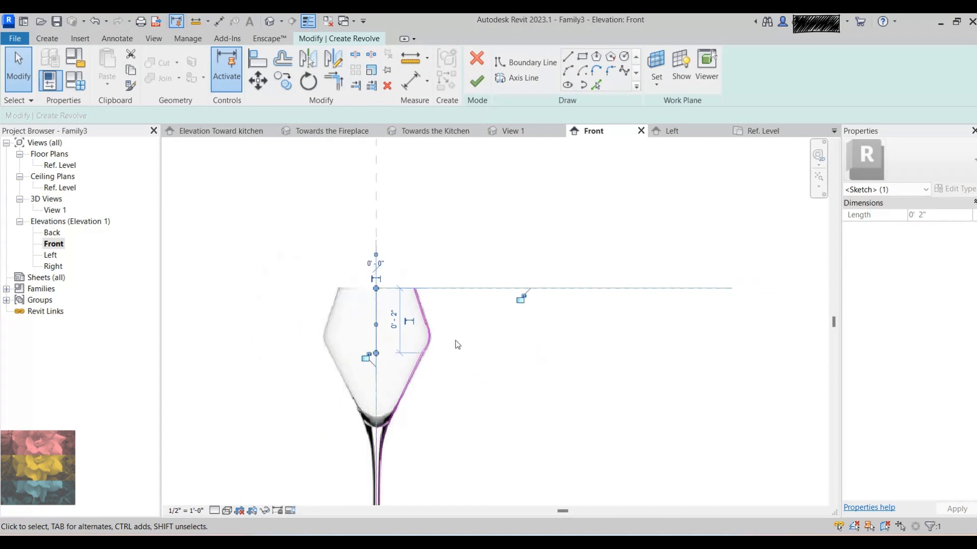
Finish the revolve sketch and inspect the resulting glass in the 3D view
click(477, 83)
scroll(295, 349, down, 2)
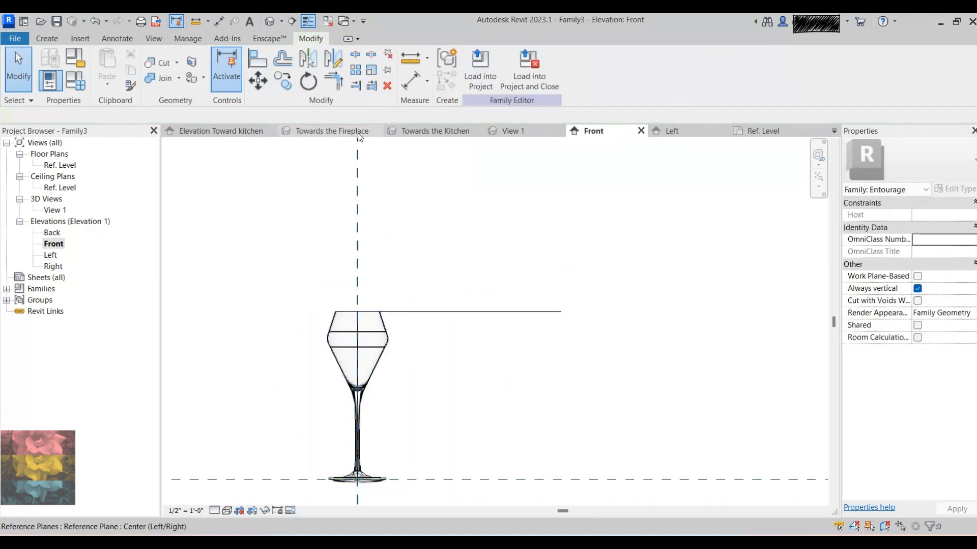
click(522, 134)
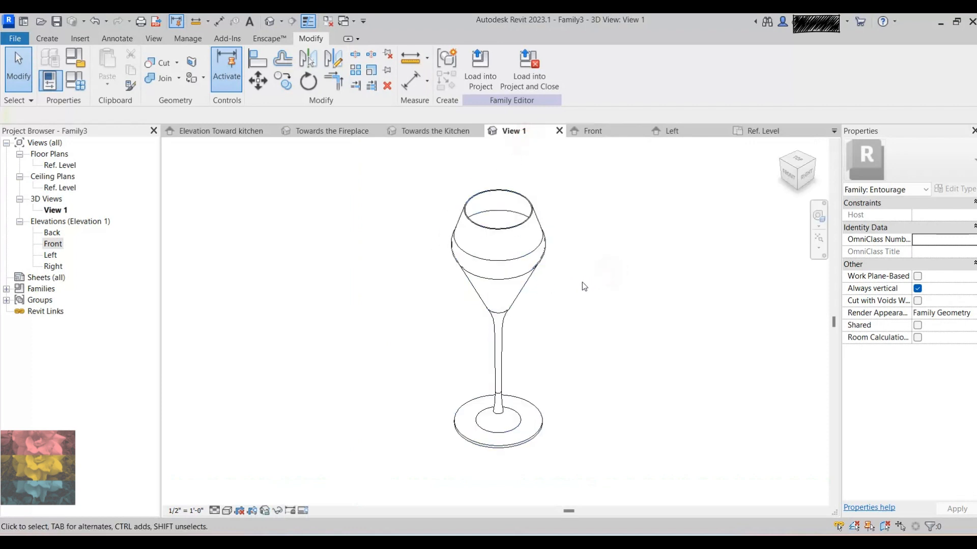
scroll(582, 282, down, 2)
shift+middle_drag(554, 277, 584, 189)
scroll(539, 249, up, 6)
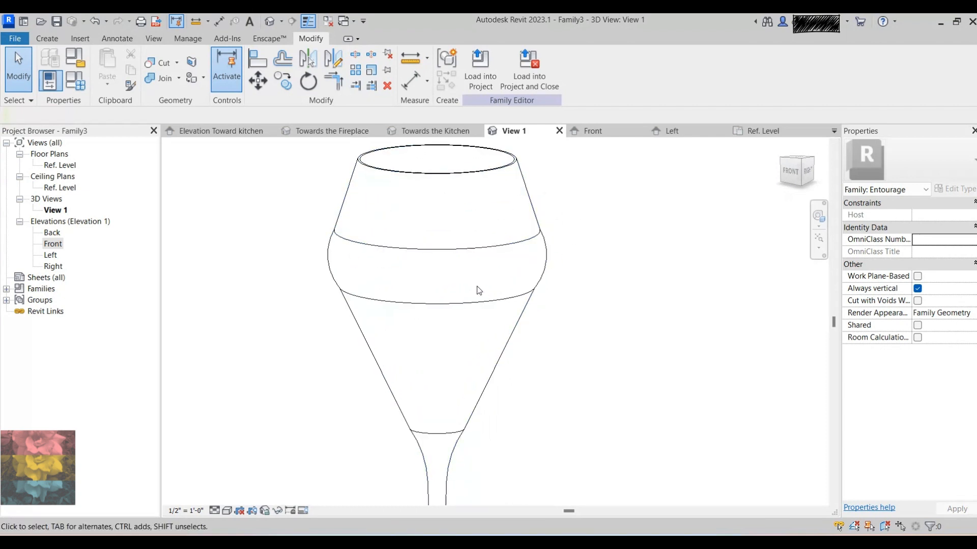
Select the revolved glass and open its sketch for editing in the Front elevation, at the lower kink of the bowl wall
click(508, 169)
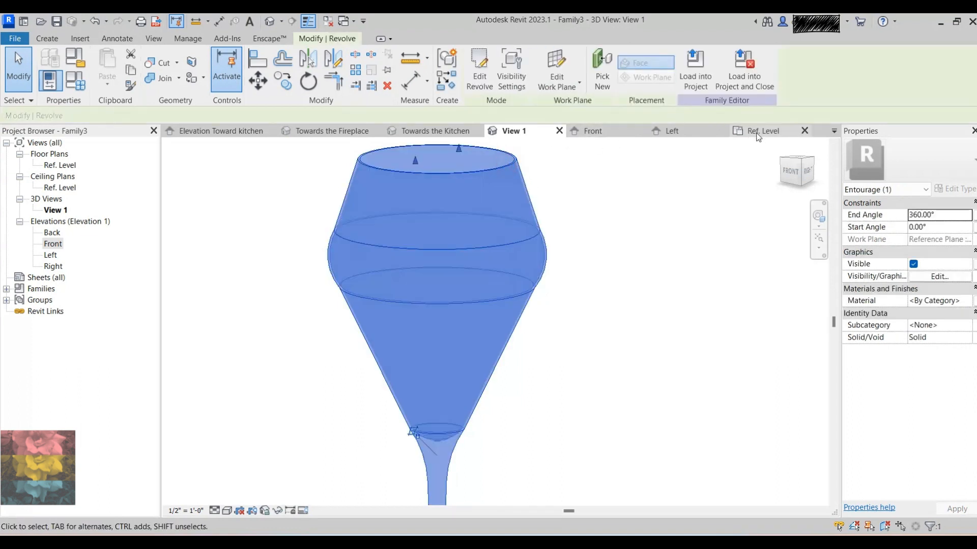
click(587, 130)
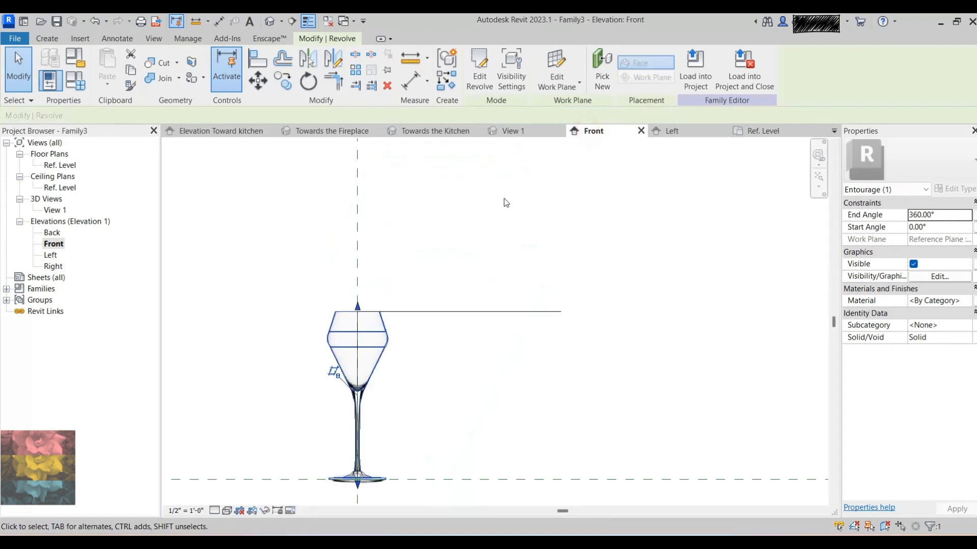
scroll(362, 358, up, 8)
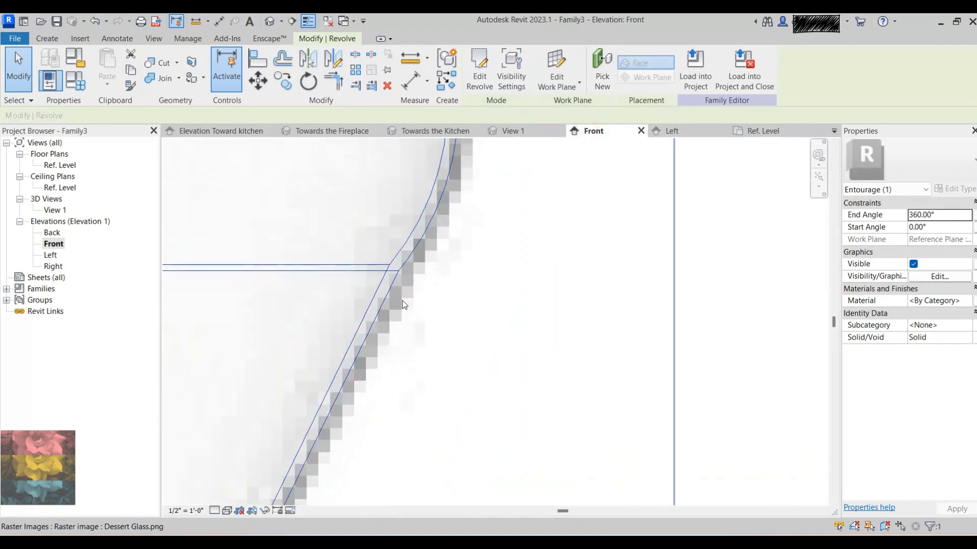
scroll(415, 267, up, 2)
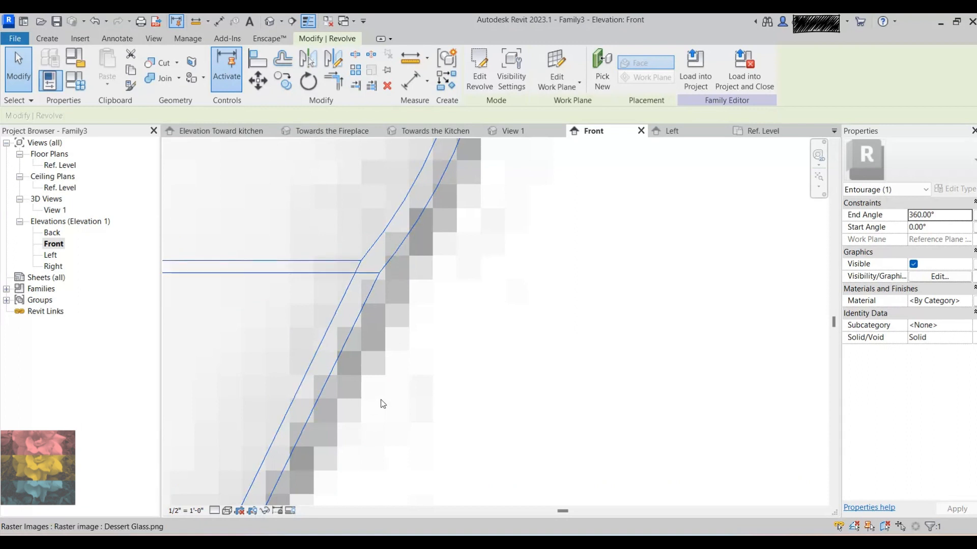
scroll(426, 261, down, 3)
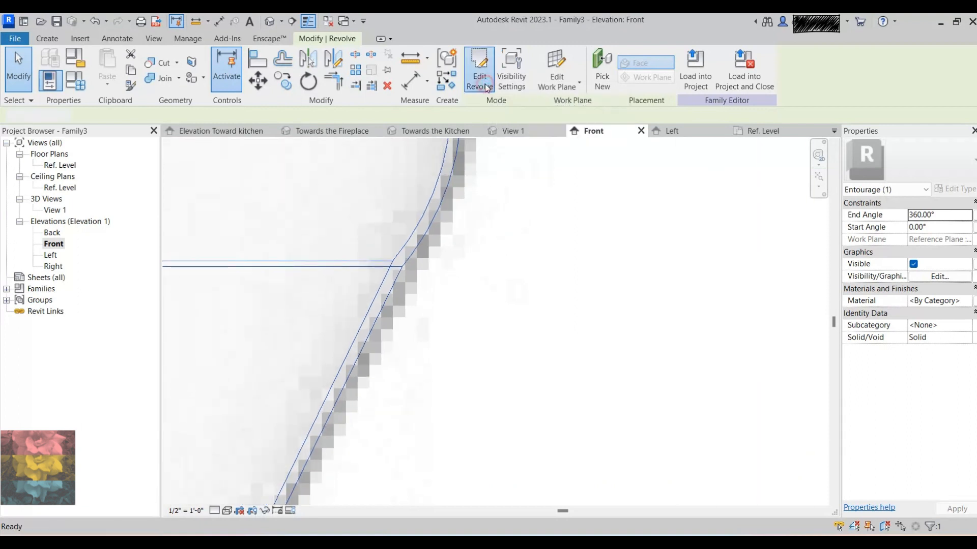
middle_drag(394, 285, 401, 253)
Pull the outer wall's straight lines outward off the bulge arc, making the lower about 2 111/256" and the upper about 1 1/8" long
scroll(404, 257, up, 3)
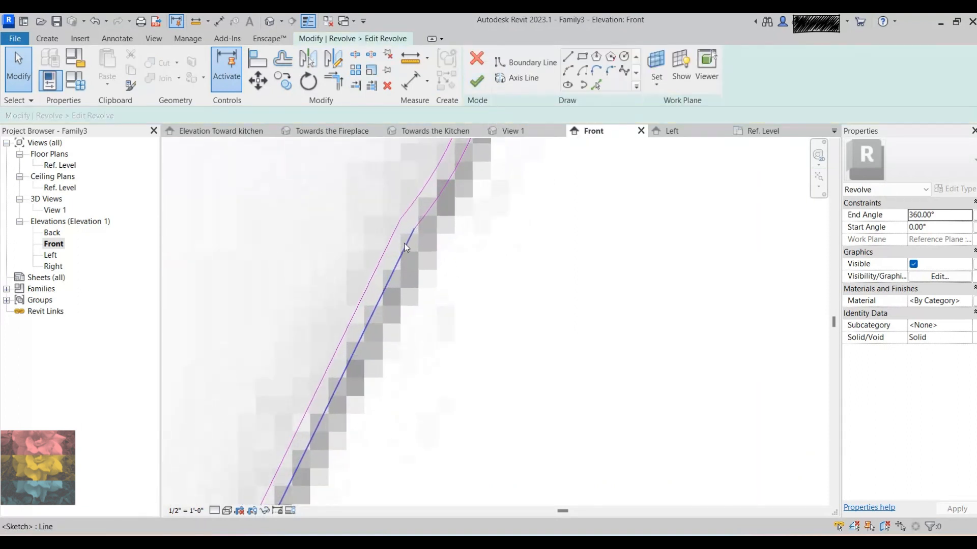
click(406, 245)
scroll(406, 245, up, 3)
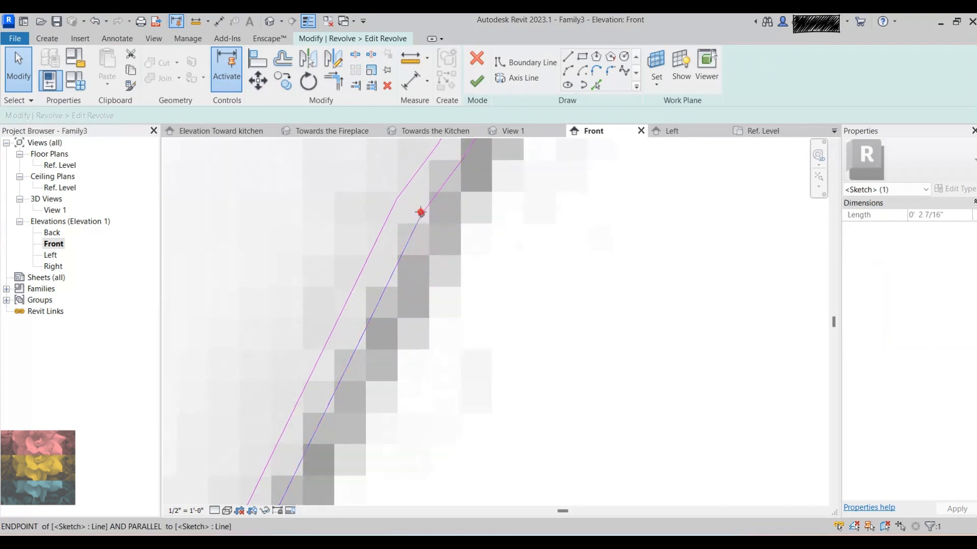
drag(421, 219, 459, 236)
scroll(448, 254, down, 5)
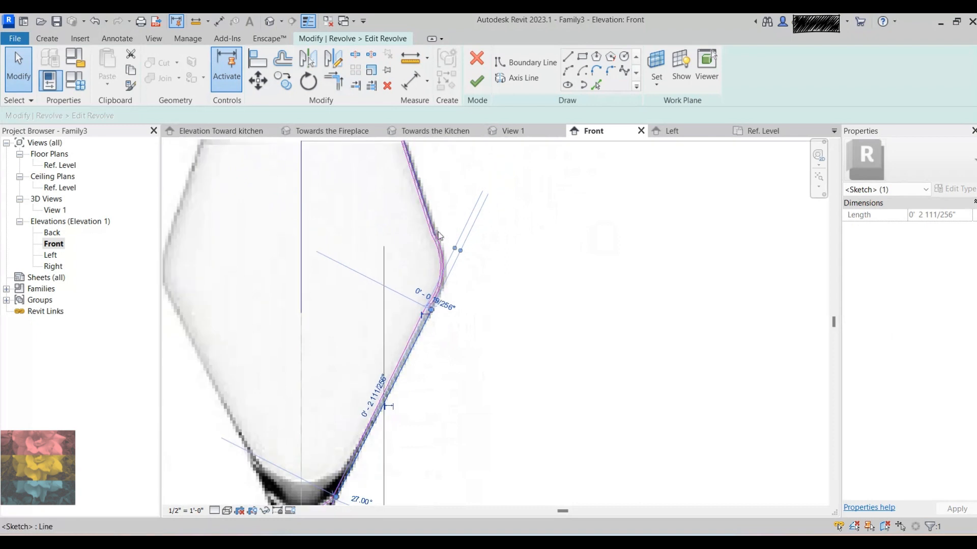
scroll(438, 233, up, 5)
click(414, 220)
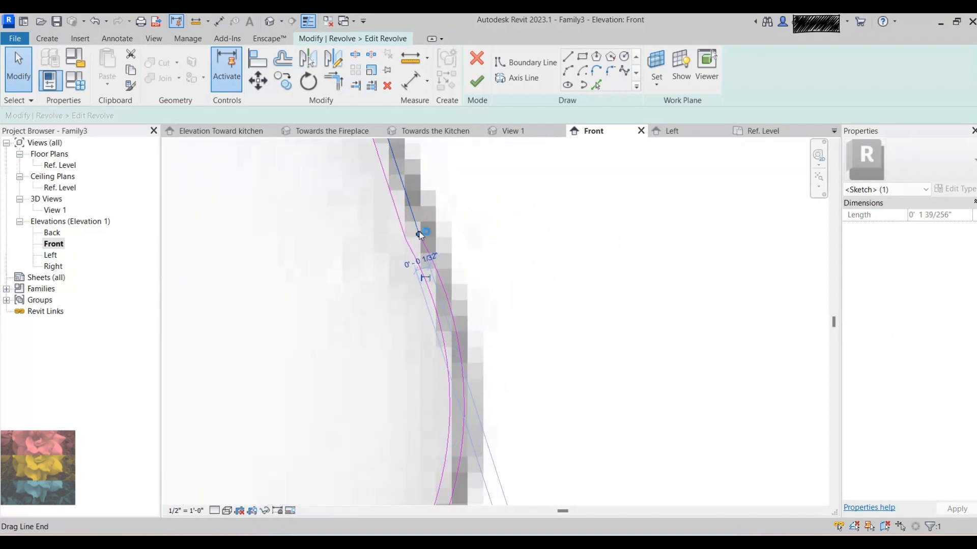
drag(419, 235, 432, 216)
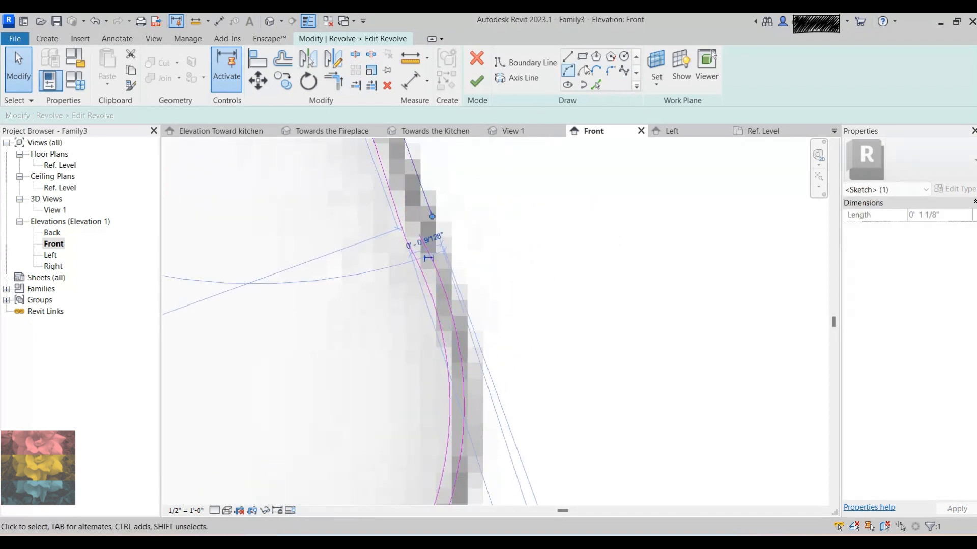
Fillet the upper and lower outer wall lines with an arc about 249/256" in radius, and leave the fillet tool
click(610, 71)
click(423, 187)
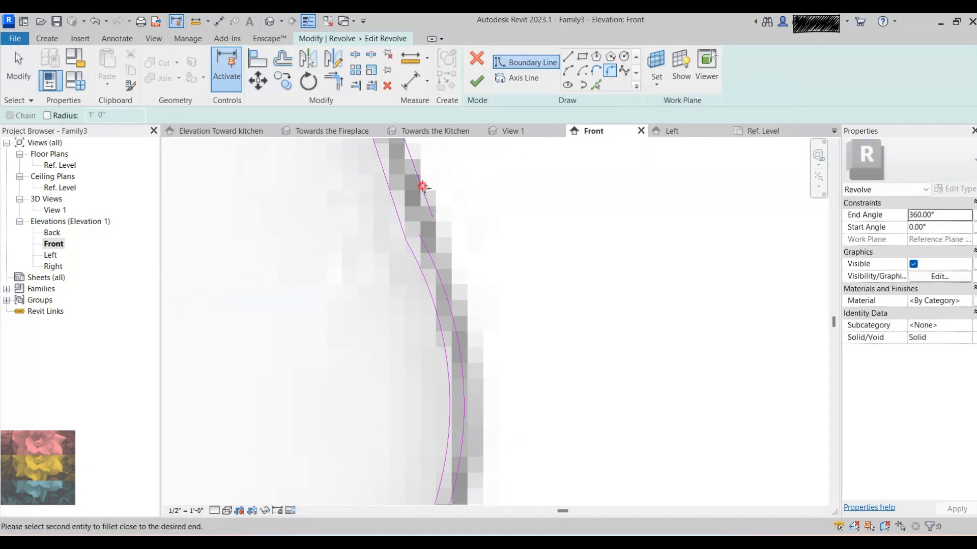
scroll(424, 191, down, 2)
click(402, 467)
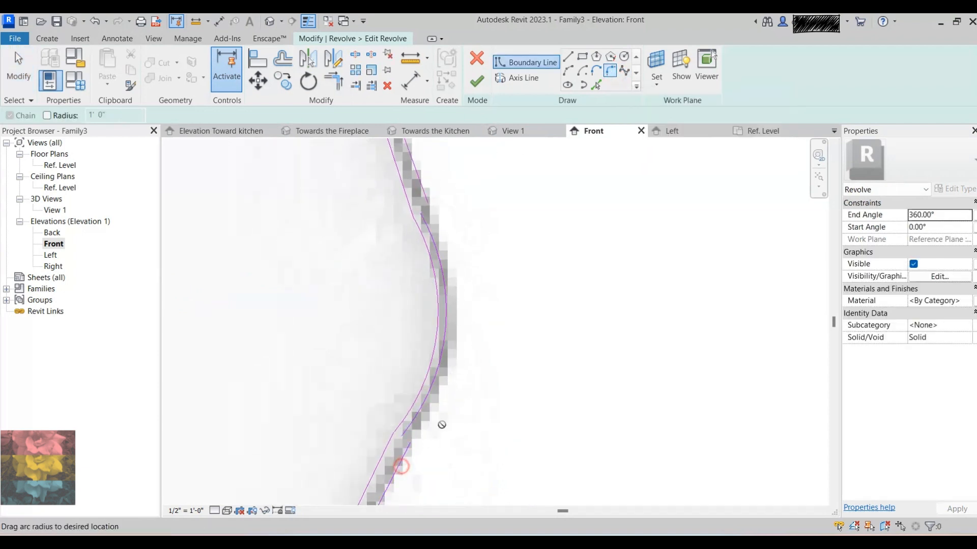
scroll(445, 344, up, 2)
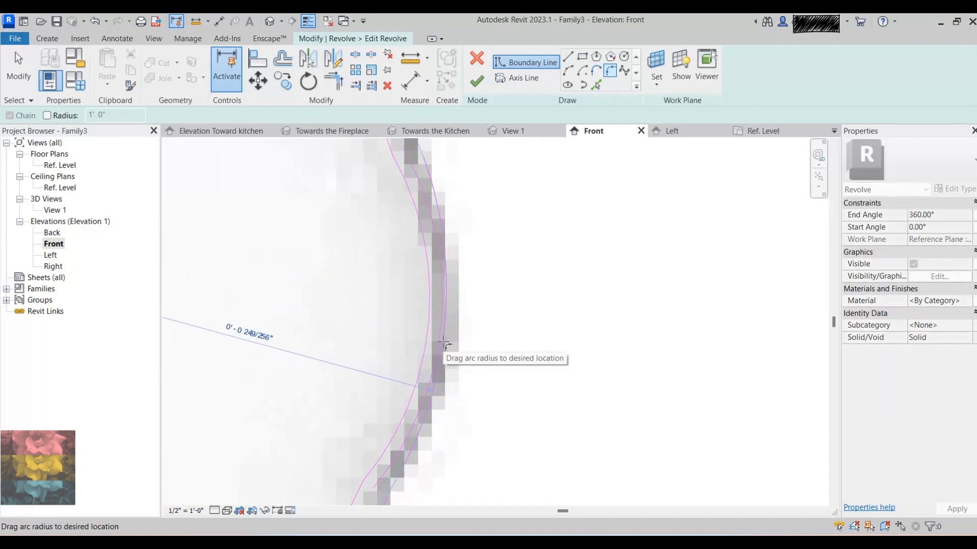
click(445, 344)
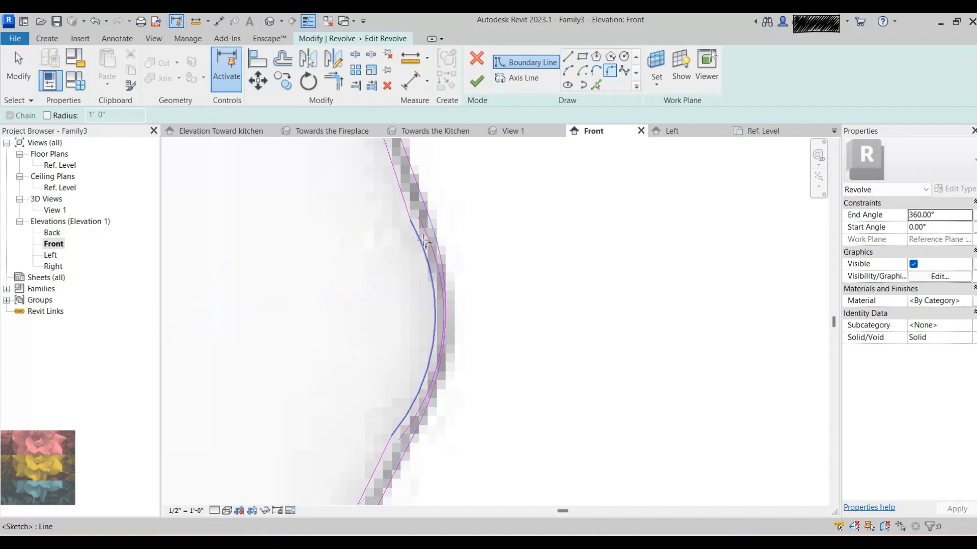
key(Escape)
scroll(426, 209, up, 2)
key(Escape)
Delete the old outer bulge arc together with the inner wall's upper line, bulge arc and lower line
scroll(430, 224, up, 2)
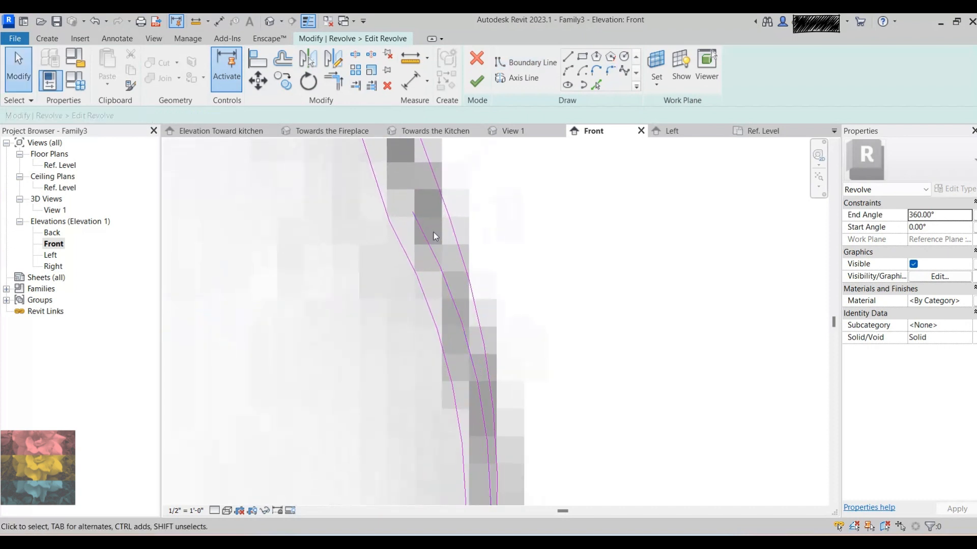
drag(440, 248, 344, 202)
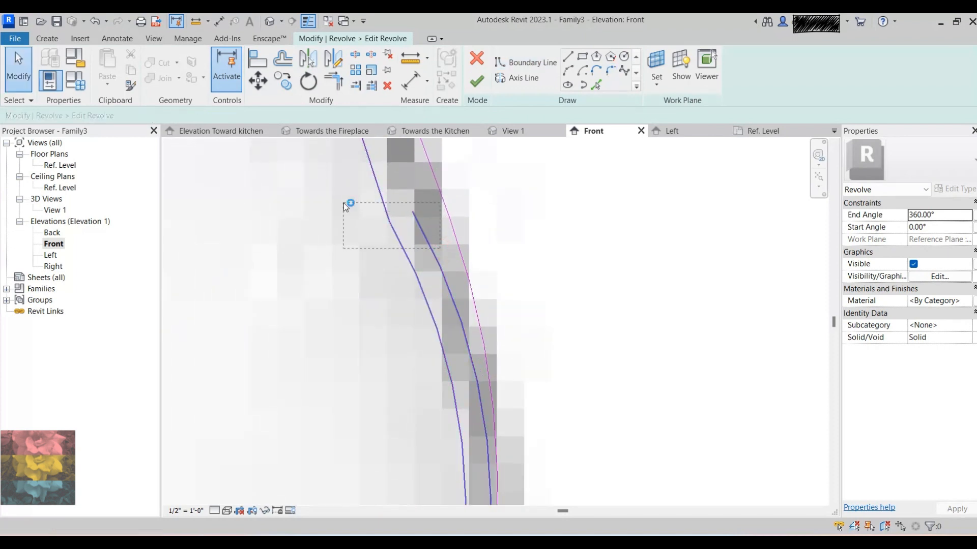
key(Delete)
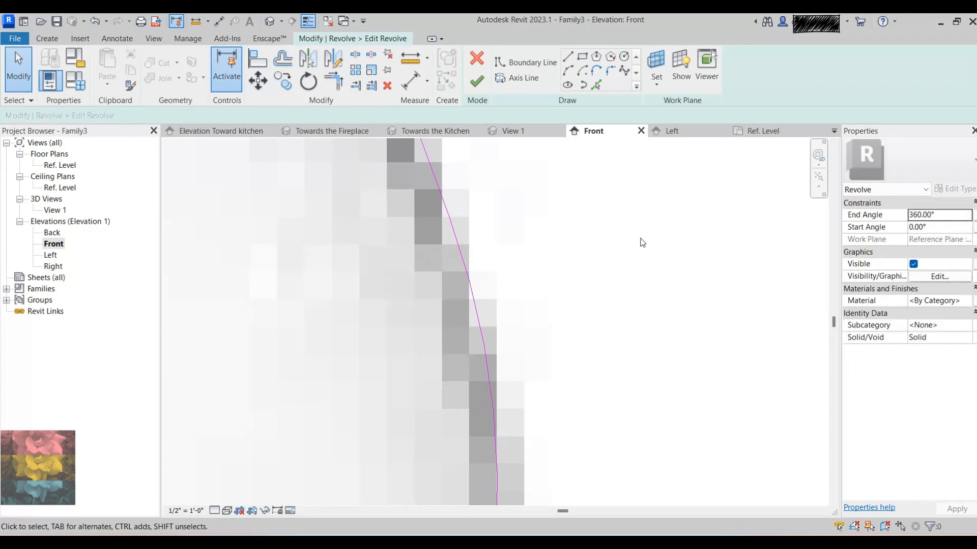
scroll(641, 242, down, 3)
click(520, 395)
key(Delete)
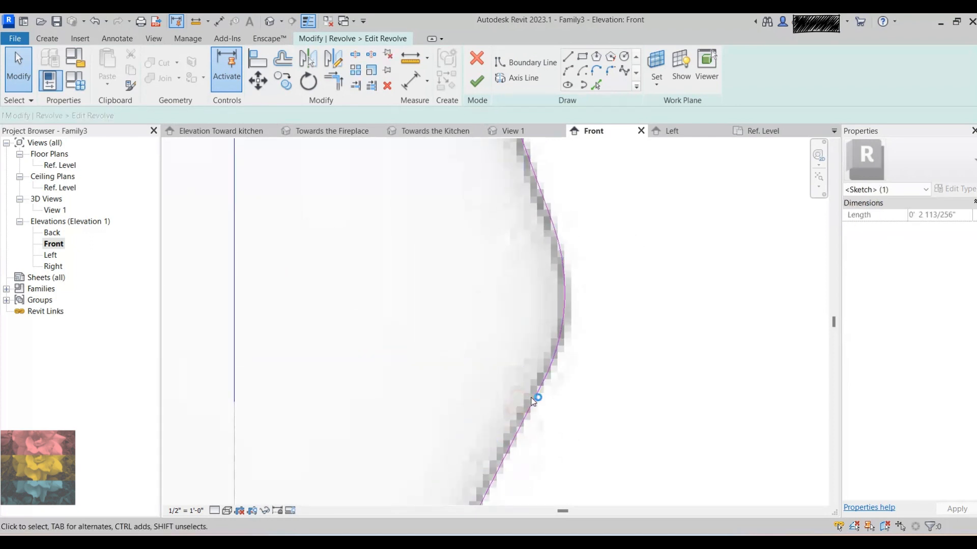
Offset copies of the outer wall's upper line, fillet arc and lower line inward by 1/32" to form the new inner wall
scroll(457, 326, down, 3)
scroll(445, 275, down, 2)
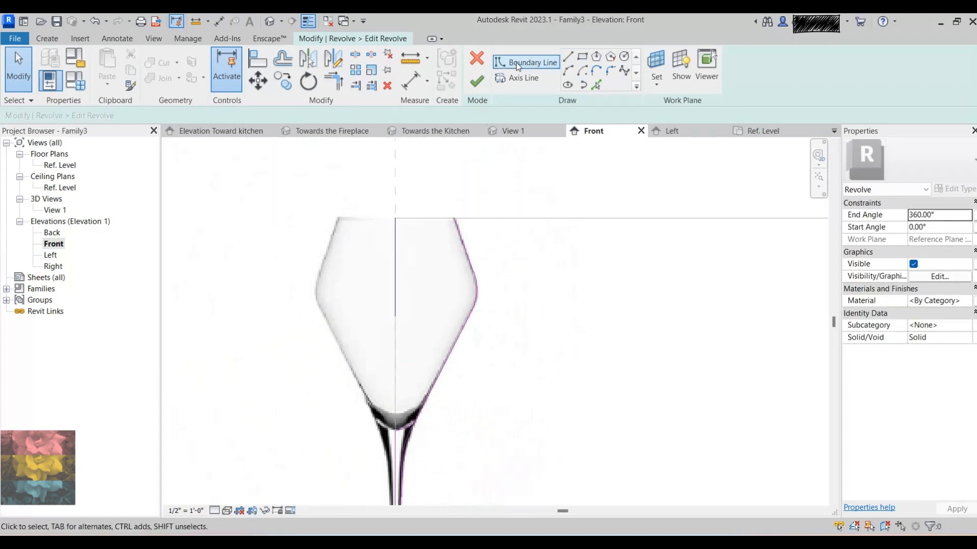
click(284, 59)
scroll(466, 203, up, 4)
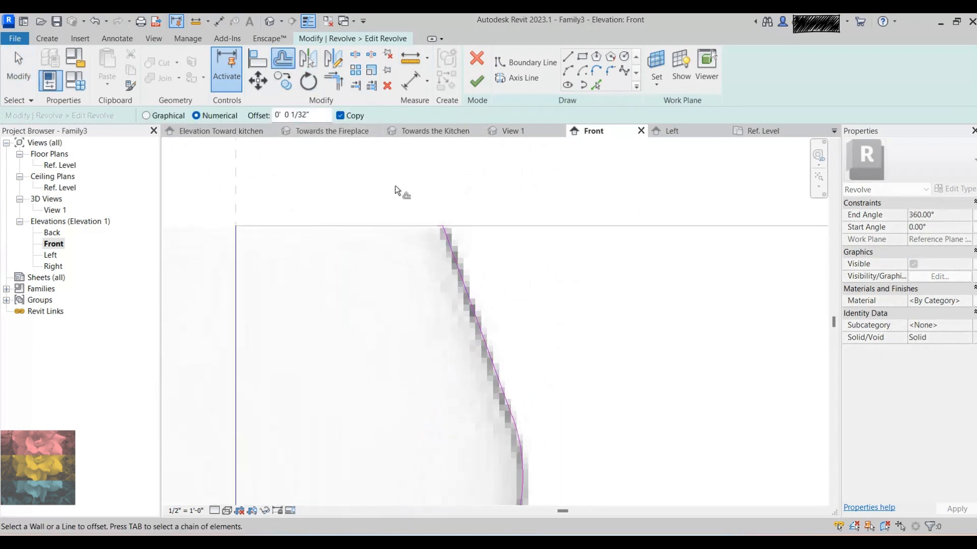
click(451, 259)
scroll(452, 366, down, 2)
scroll(551, 365, up, 4)
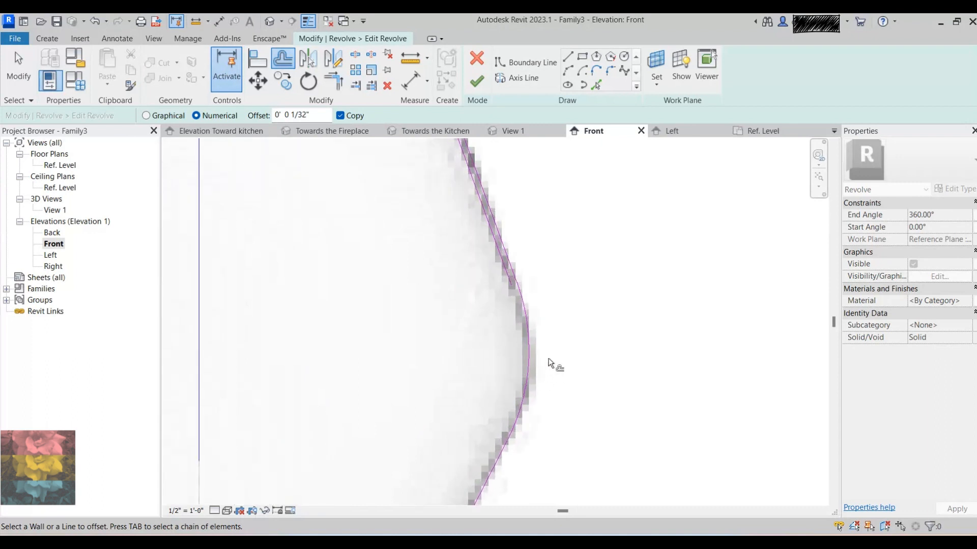
click(527, 349)
scroll(509, 386, down, 3)
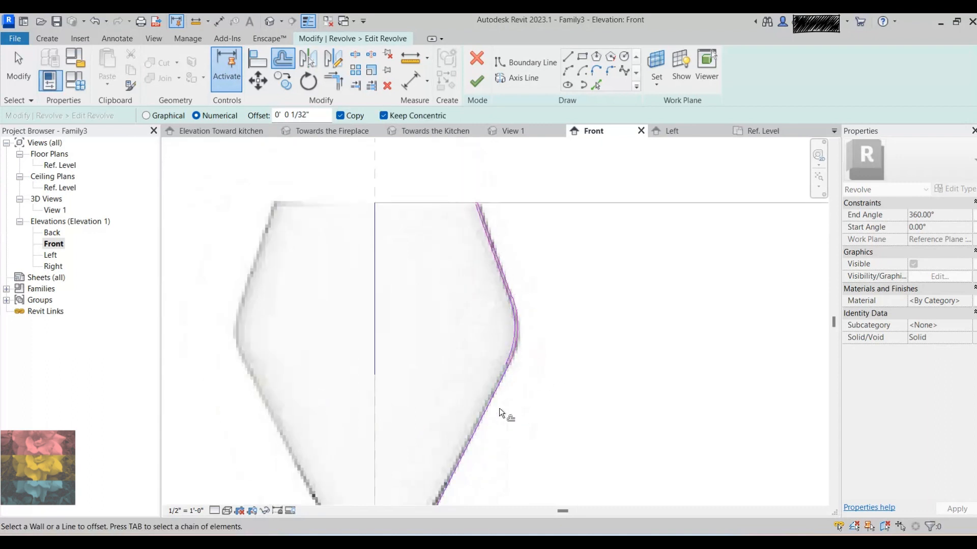
click(473, 414)
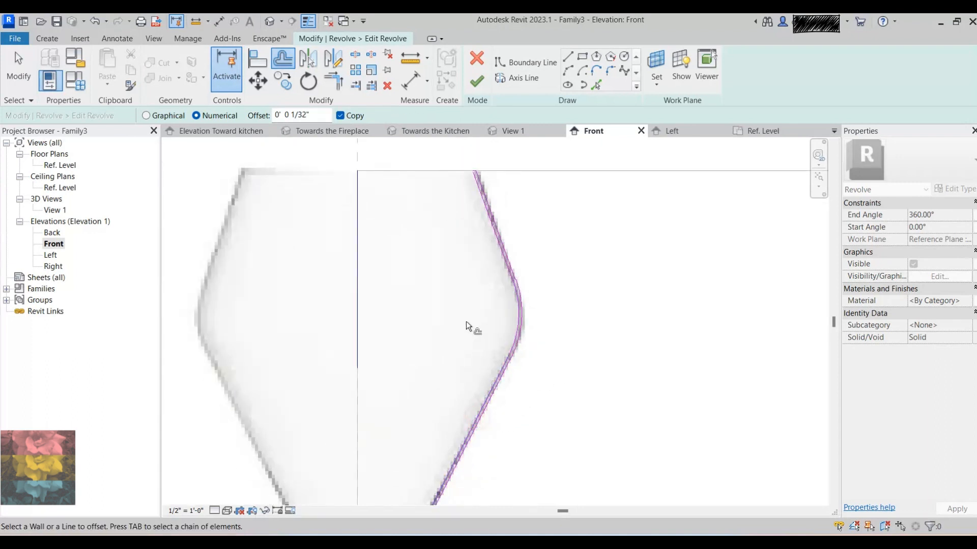
Trim the new inner wall's lower line and the arc at the bottom of the bowl's interior to a corner
scroll(464, 305, down, 2)
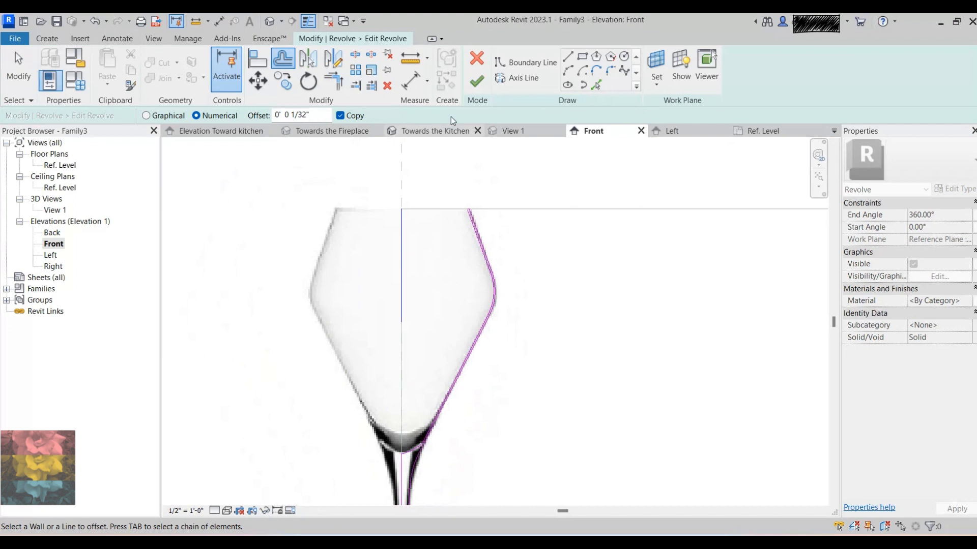
click(333, 82)
scroll(425, 460, up, 5)
scroll(401, 408, up, 2)
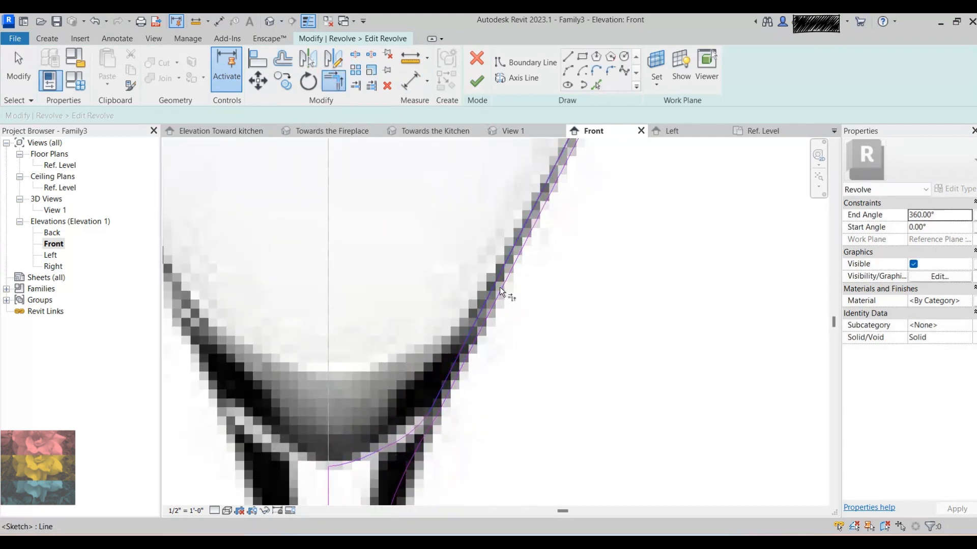
click(488, 301)
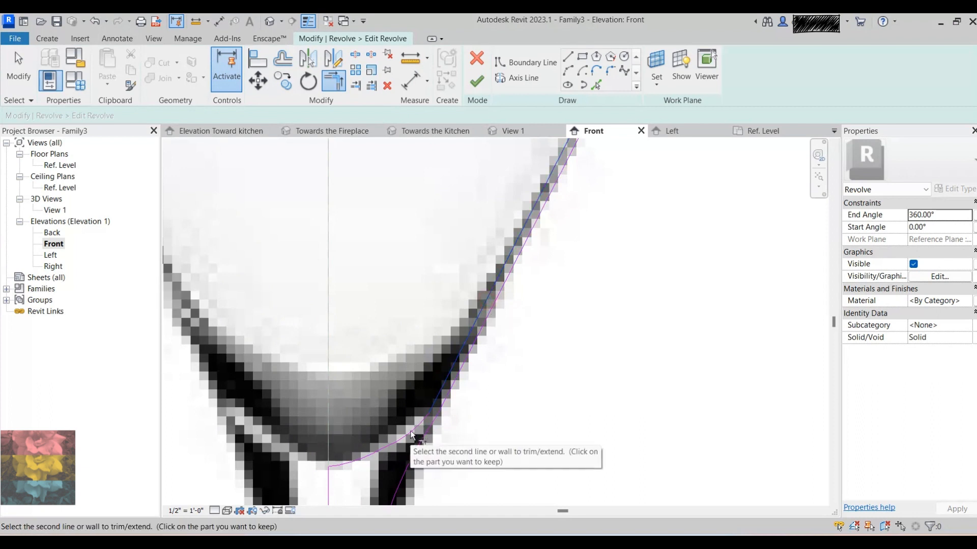
scroll(389, 436, down, 4)
scroll(447, 245, down, 2)
Trim the new inner wall's upper line to the short rim line, and finish the revolve sketch
scroll(404, 280, up, 8)
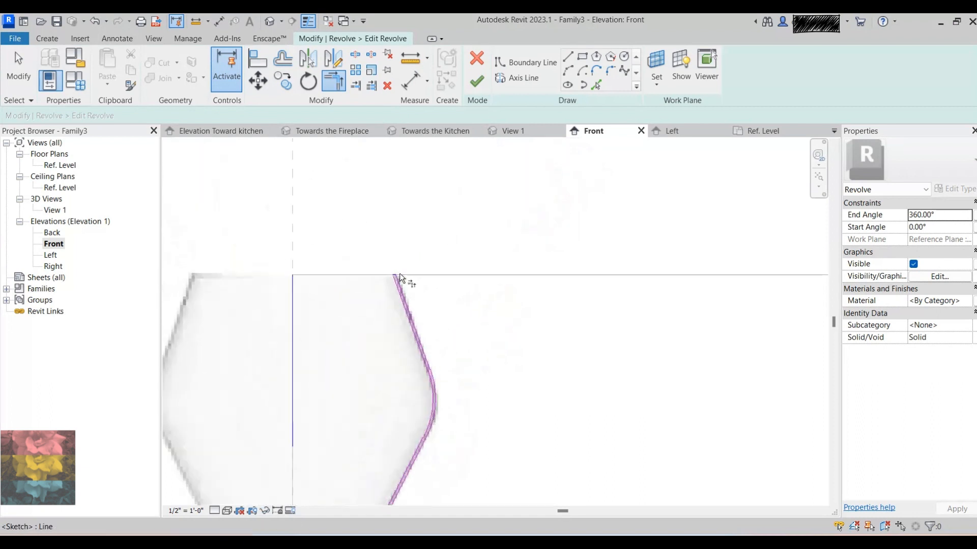
click(378, 301)
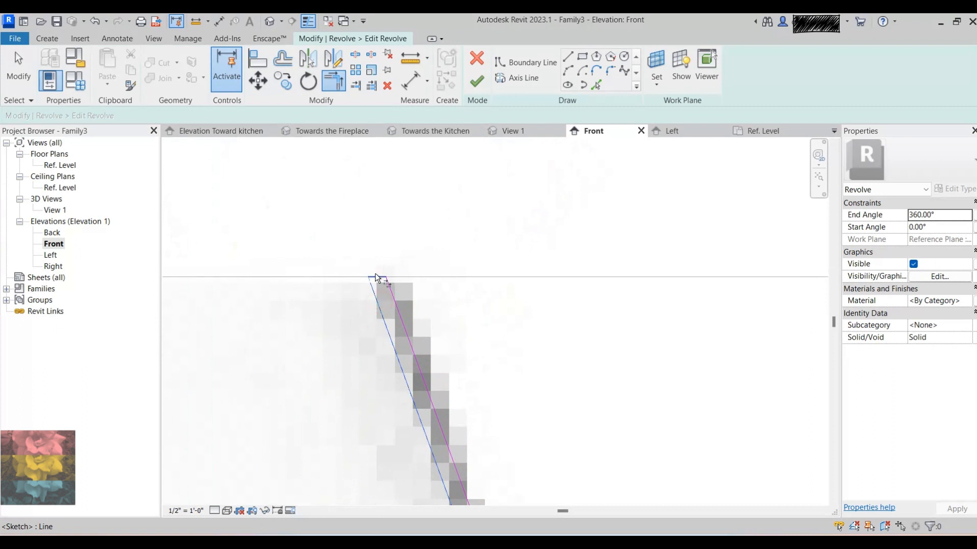
click(375, 277)
scroll(427, 198, down, 1)
click(476, 85)
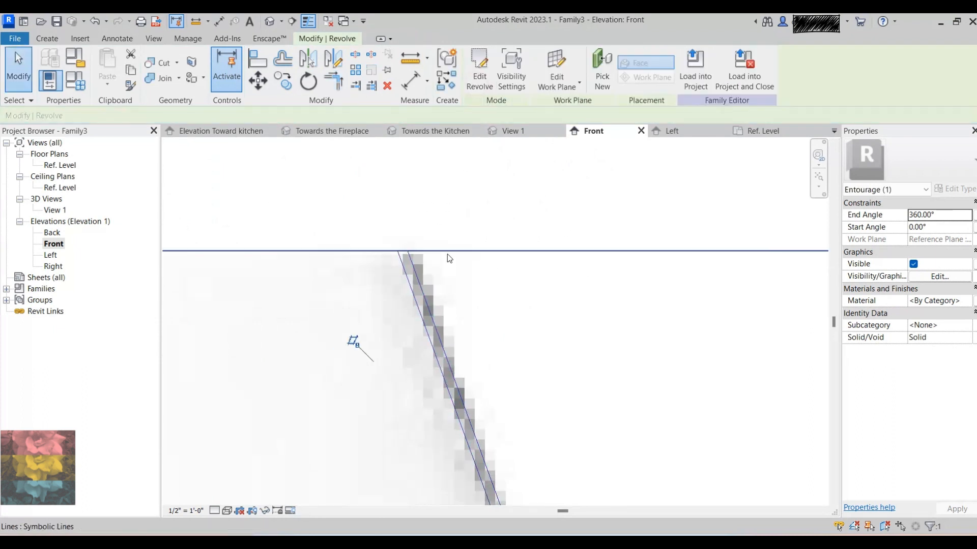
scroll(447, 264, down, 5)
click(558, 355)
scroll(395, 335, down, 2)
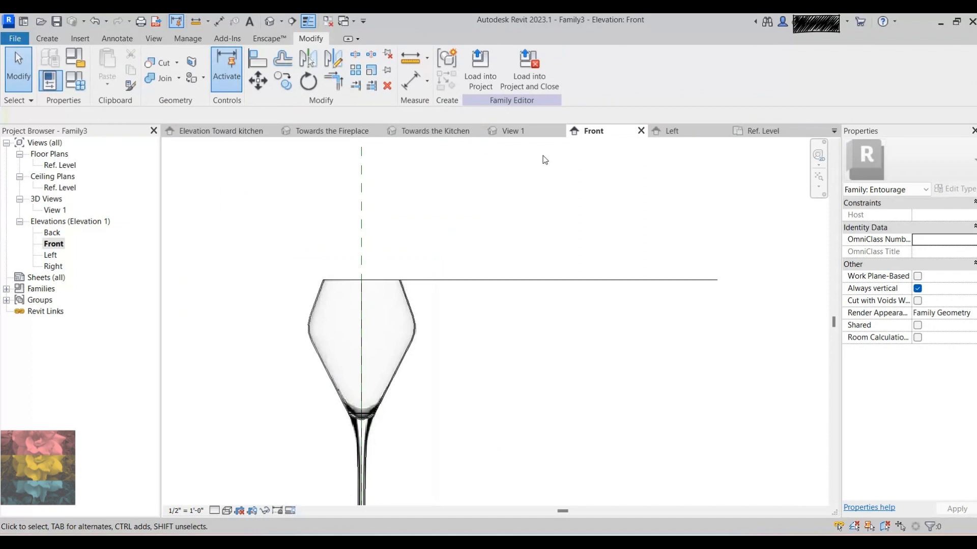
In the 3D view, associate the glass revolve's material with a new instance family parameter named Glass Material under Materials and Finishes
click(510, 131)
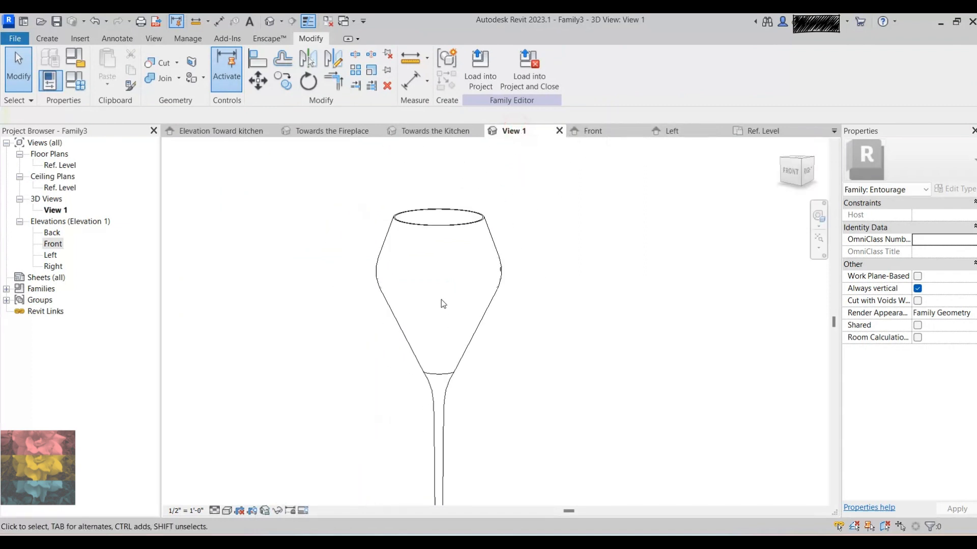
shift+middle_drag(523, 333, 563, 351)
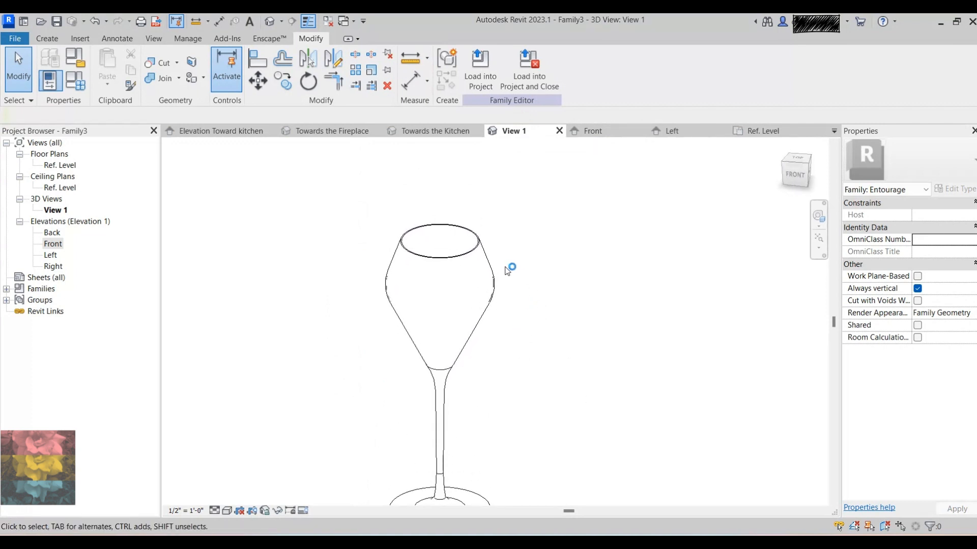
scroll(478, 269, down, 2)
click(483, 277)
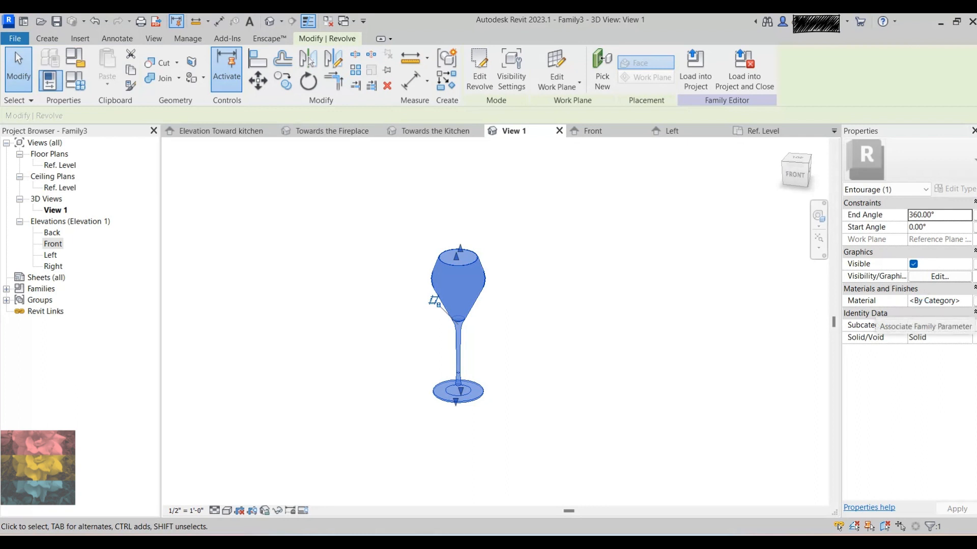
click(973, 301)
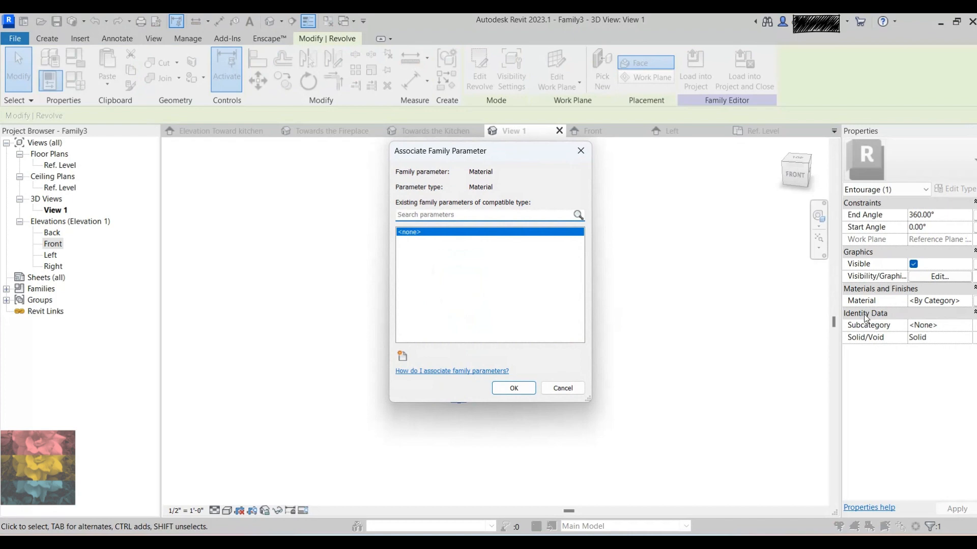
click(402, 357)
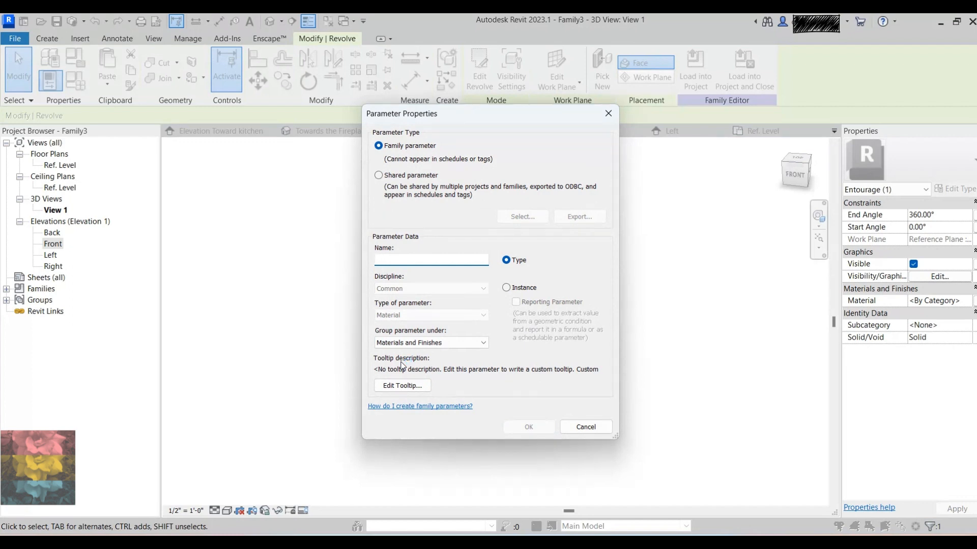
text(Glass Material)
click(507, 288)
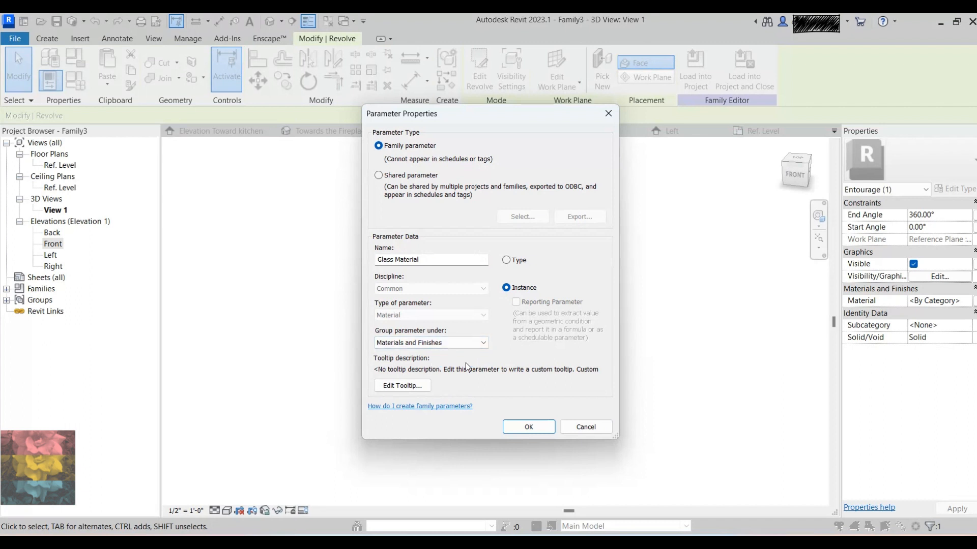
click(543, 431)
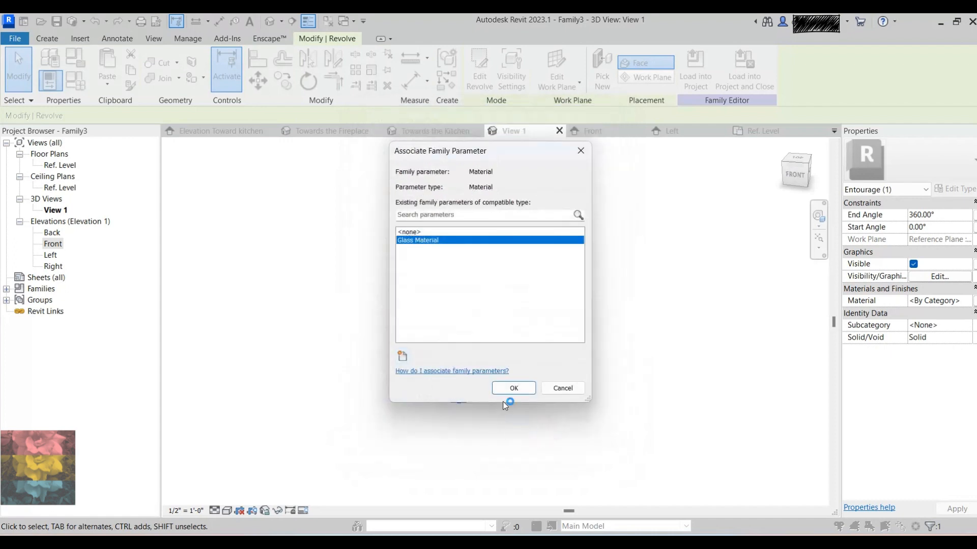
click(513, 388)
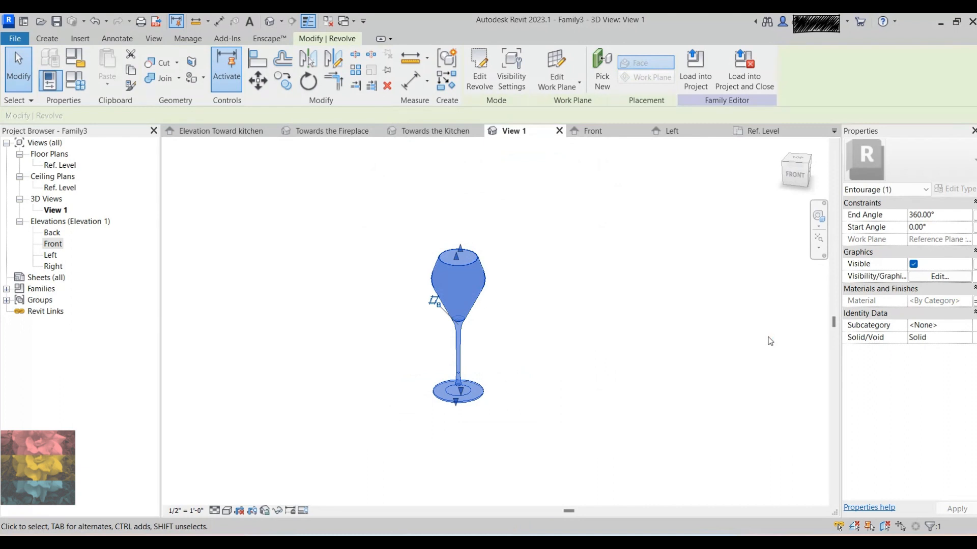
scroll(556, 357, up, 3)
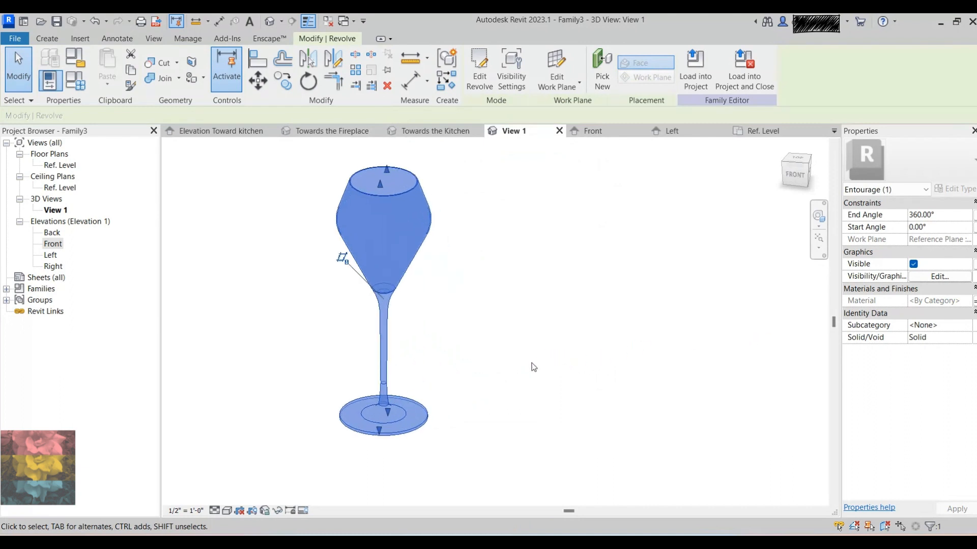
click(531, 362)
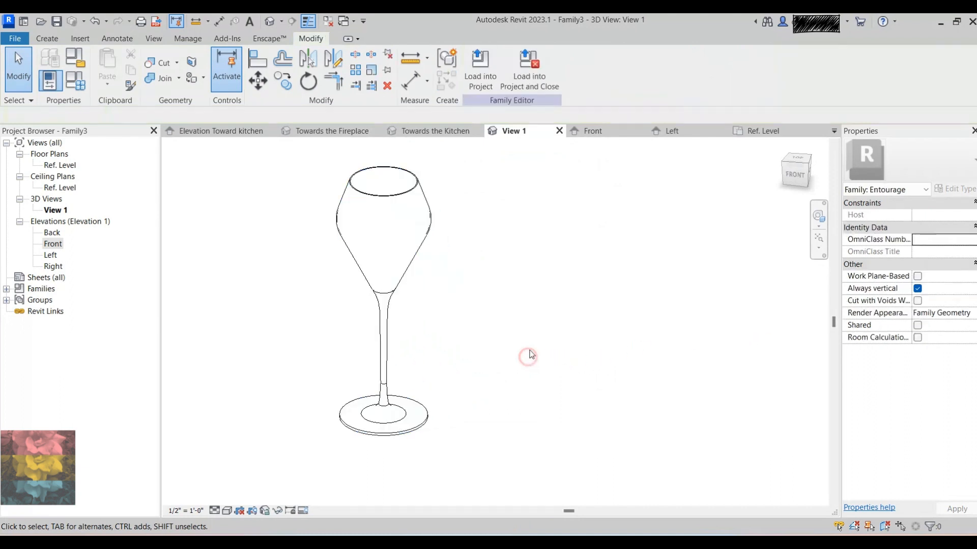
In the Front elevation, delete the horizontal symbolic line at rim height and the Dessert Glass.png reference image
click(594, 133)
click(515, 263)
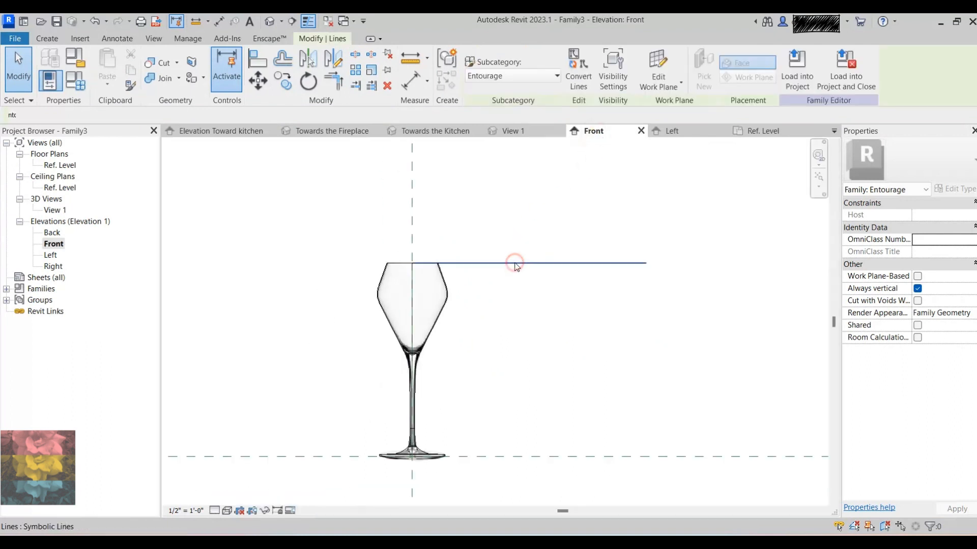
click(545, 283)
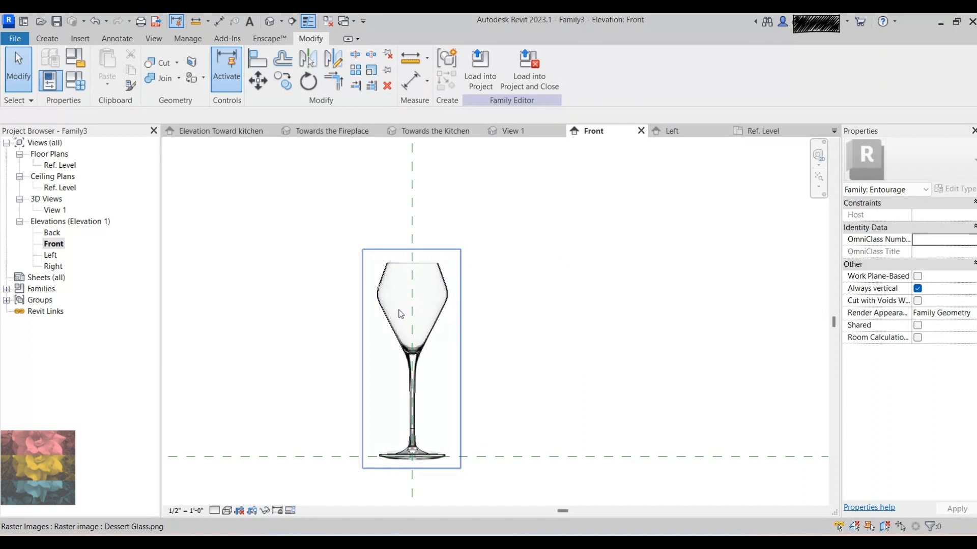
click(417, 312)
click(387, 86)
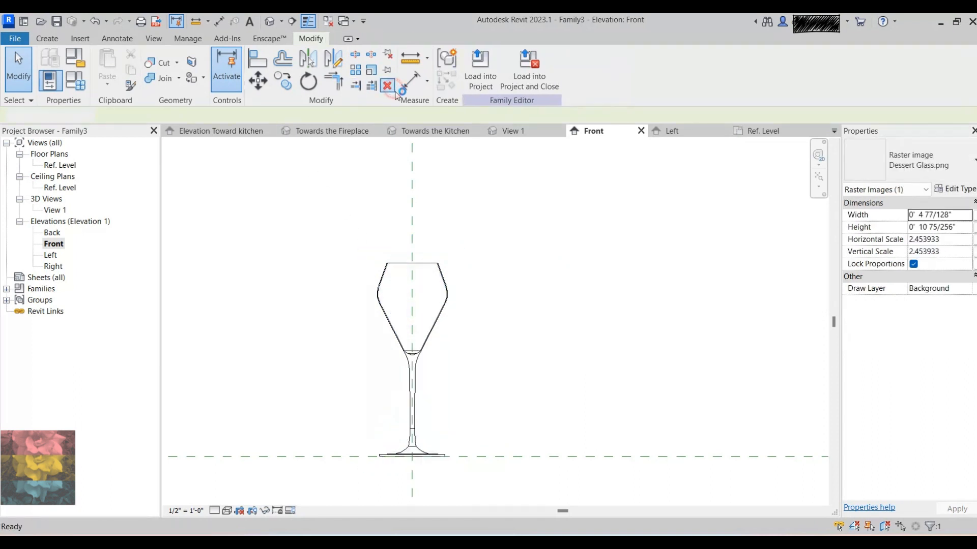